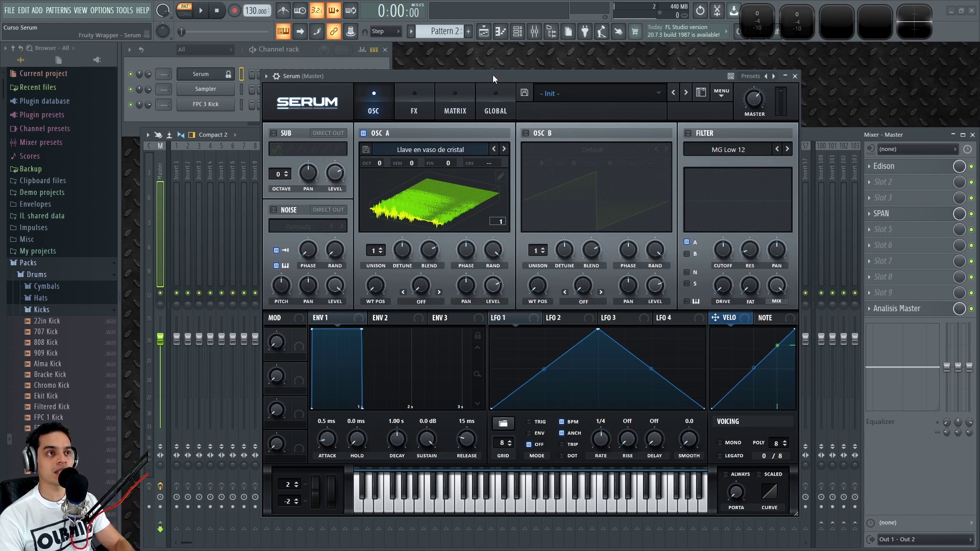
Step: Reshape LFO 1 into a rising ramp, assign it to oscillator A's wavetable position, and play a test note
{"action": "left_click_drag", "start_coordinate": [495, 75], "coordinate": [480, 77]}
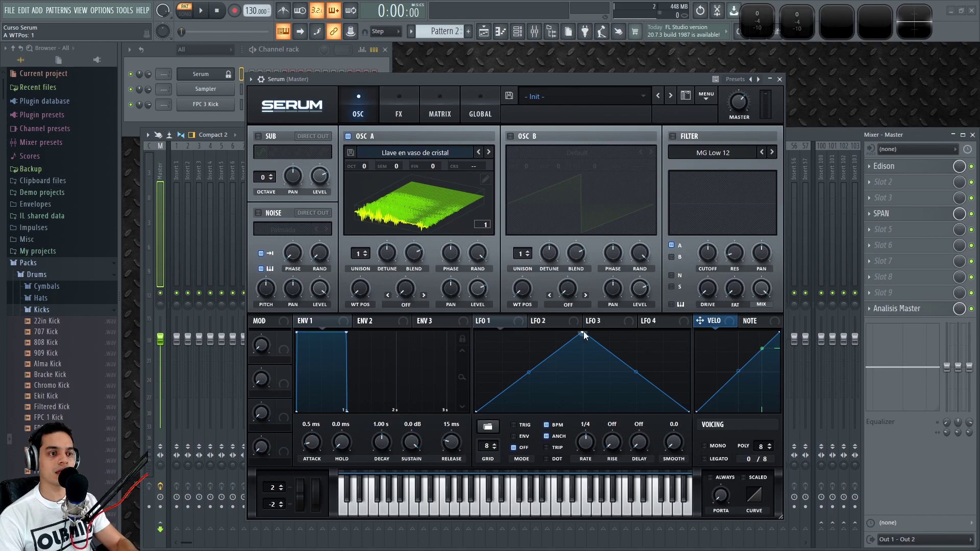
{"action": "left_click_drag", "start_coordinate": [583, 334], "coordinate": [688, 333]}
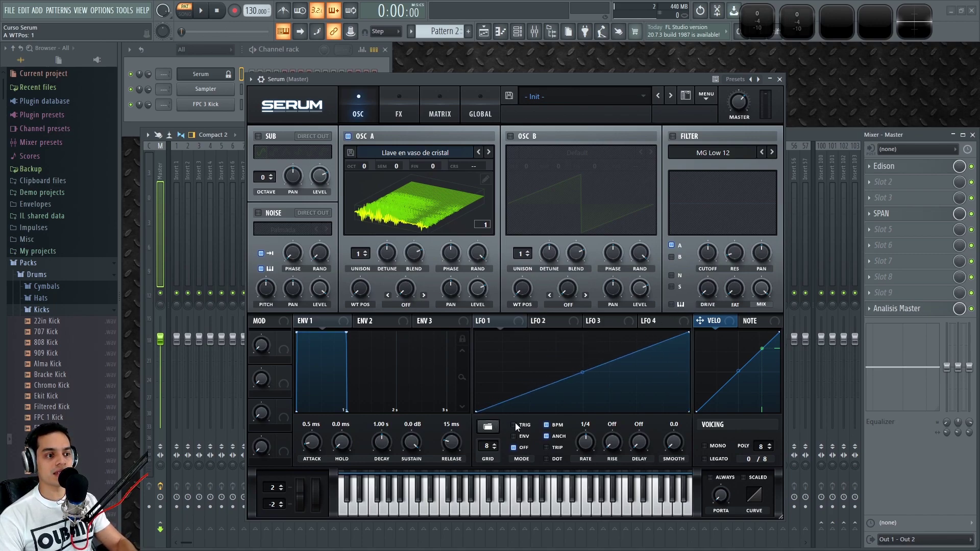
{"action": "left_click_drag", "start_coordinate": [689, 333], "coordinate": [725, 288]}
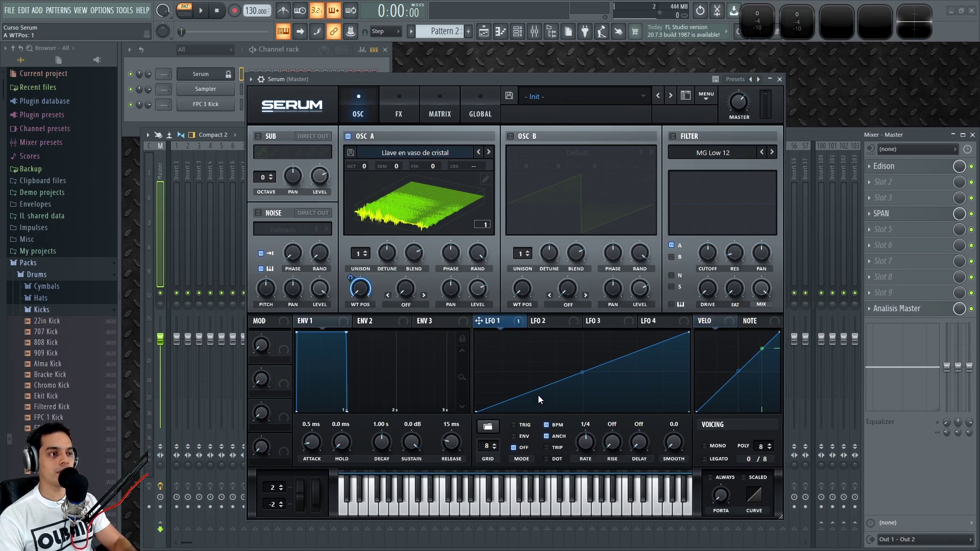
{"action": "key", "text": "z"}
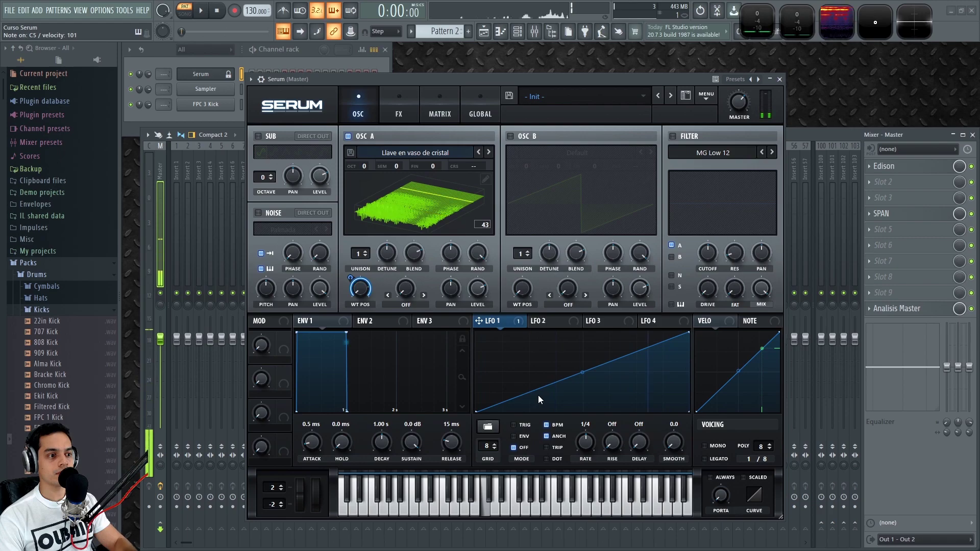
Step: Try LFO 1 in TRIG mode, switch it to ENV mode with a 1/16 rate, and audition the sound
{"action": "left_click", "coordinate": [525, 426]}
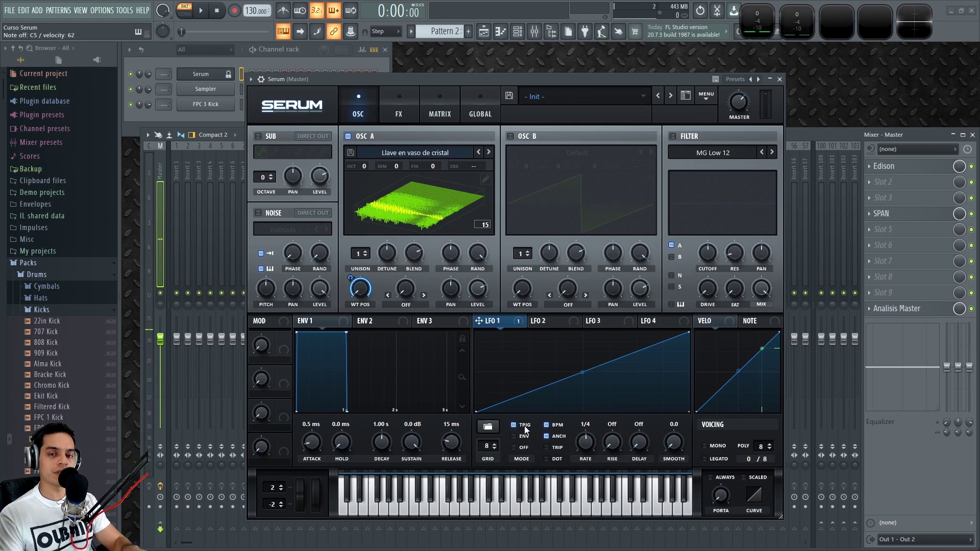
{"action": "key", "text": "z"}
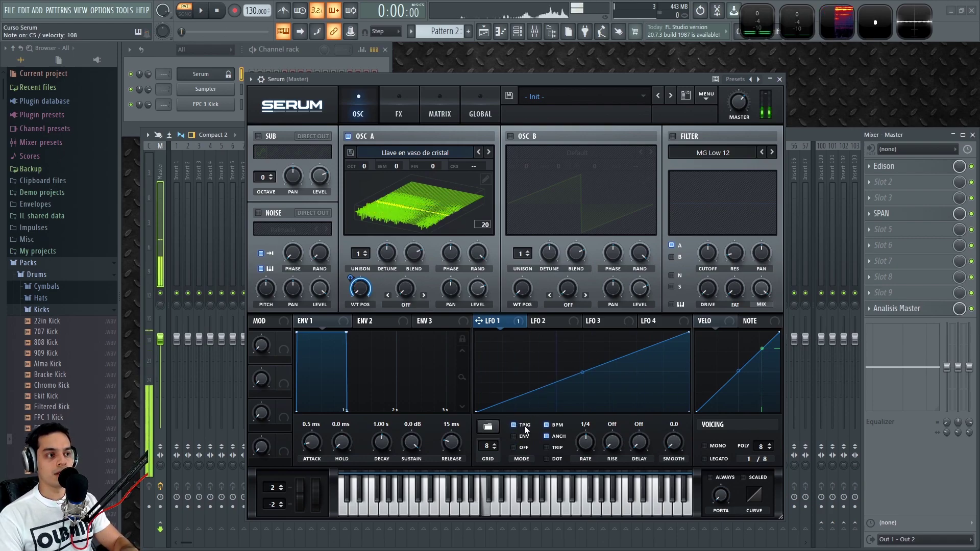
{"action": "left_click", "coordinate": [519, 439]}
{"action": "mouse_move", "coordinate": [586, 445]}
{"action": "left_mouse_down"}
{"action": "mouse_move", "coordinate": [593, 430]}
{"action": "mouse_move", "coordinate": [589, 446]}
{"action": "left_mouse_up"}
{"action": "key", "text": "z"}
{"action": "key", "text": "z"}
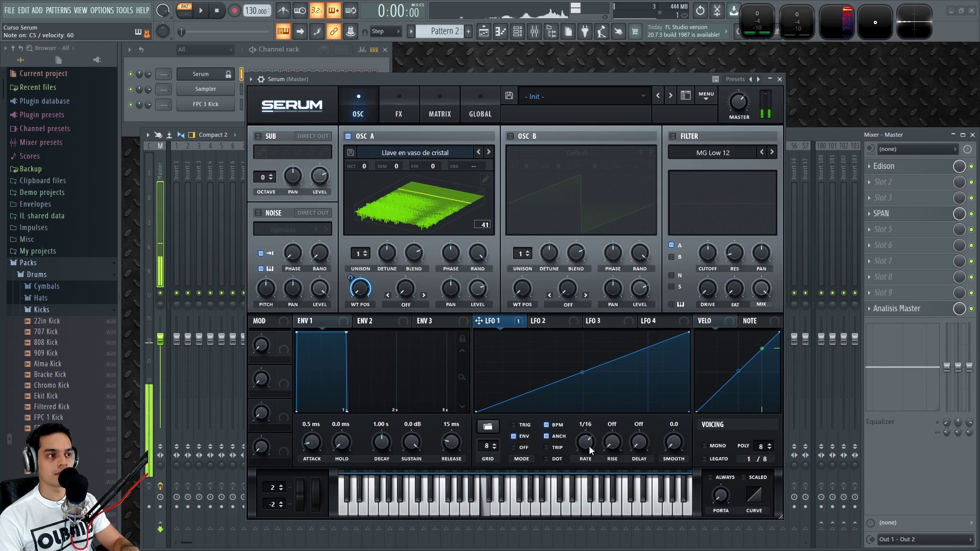
Step: Raise oscillator A's level to 93%, keep its octave at 0, and play several test notes
{"action": "left_click_drag", "start_coordinate": [477, 291], "coordinate": [479, 278]}
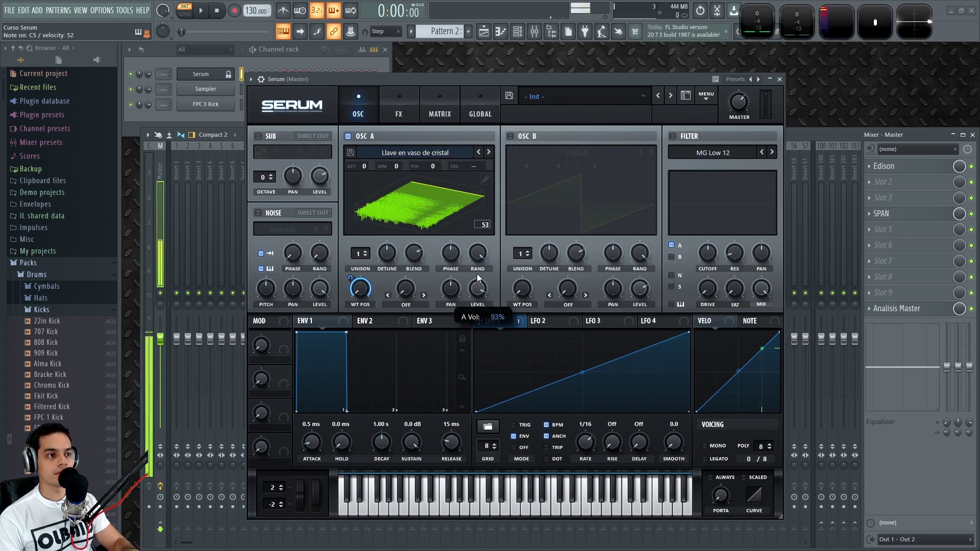
{"action": "mouse_move", "coordinate": [362, 166]}
{"action": "left_mouse_down"}
{"action": "mouse_move", "coordinate": [364, 180]}
{"action": "mouse_move", "coordinate": [371, 119]}
{"action": "mouse_move", "coordinate": [360, 206]}
{"action": "mouse_move", "coordinate": [369, 173]}
{"action": "left_mouse_up"}
{"action": "key", "text": "z"}
{"action": "key", "text": "z"}
{"action": "key", "text": "z"}
{"action": "key", "text": "z"}
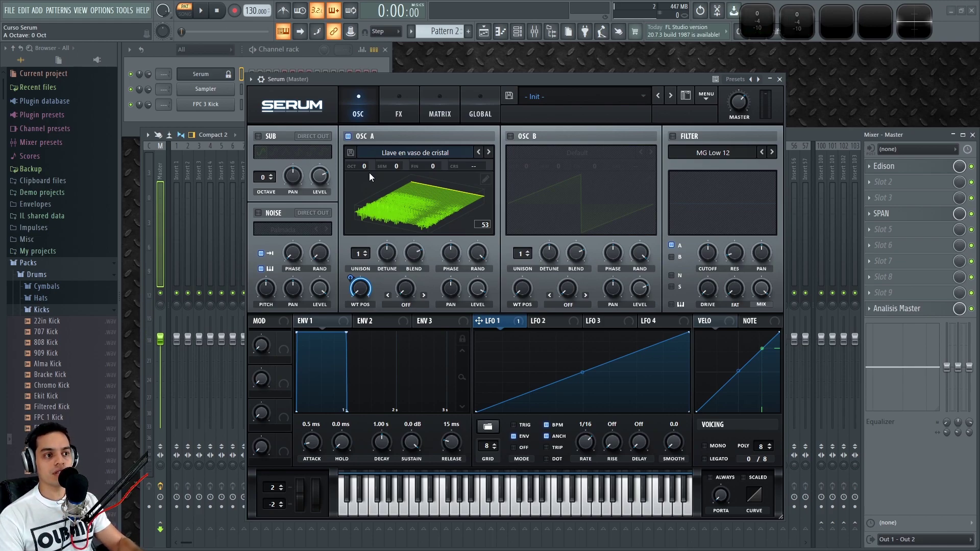
Step: Return LFO 1 to a centred triangle shape and briefly view oscillator A's current wavetable in the table editor
{"action": "left_click_drag", "start_coordinate": [688, 333], "coordinate": [583, 313]}
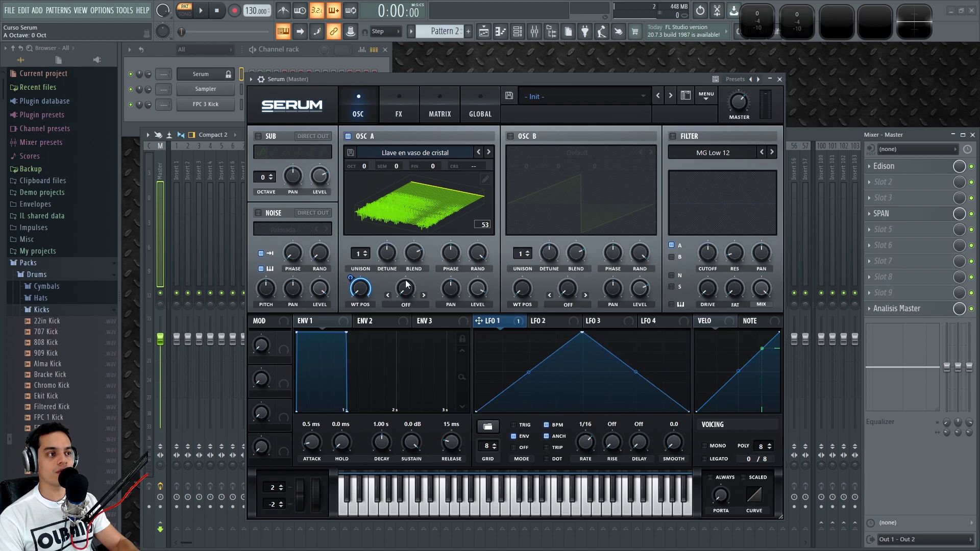
{"action": "left_click", "coordinate": [485, 180]}
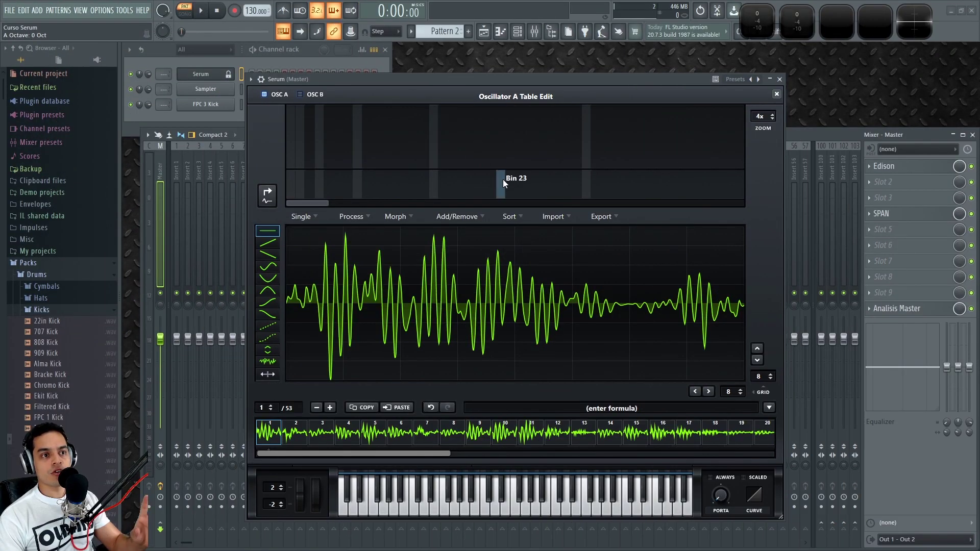
{"action": "left_click", "coordinate": [776, 95]}
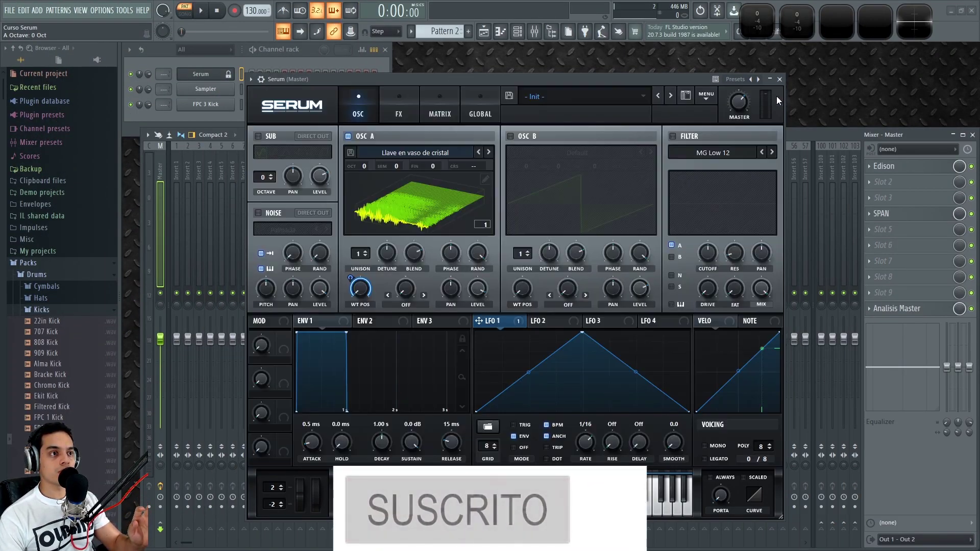
Step: Load the analog Basic Shapes wavetable into oscillator A and remove the LFO 1 modulation from its wavetable position
{"action": "left_click", "coordinate": [423, 152]}
{"action": "mouse_move", "coordinate": [410, 164]}
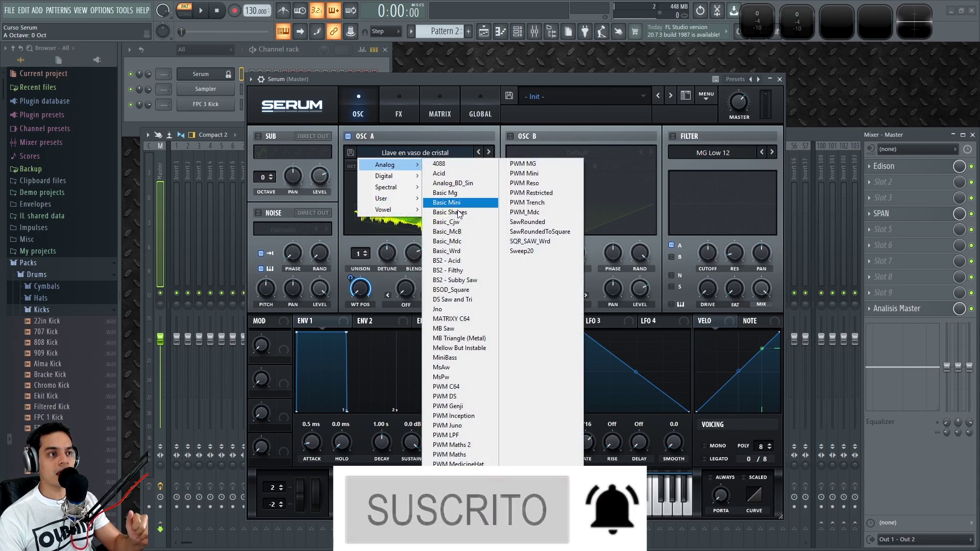
{"action": "left_click", "coordinate": [457, 212]}
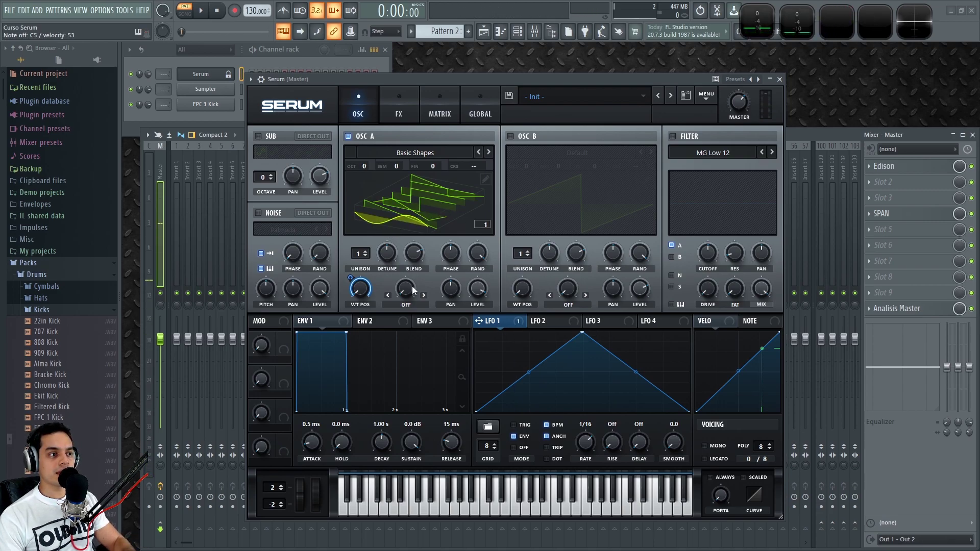
{"action": "right_click", "coordinate": [360, 287]}
{"action": "left_click", "coordinate": [404, 324]}
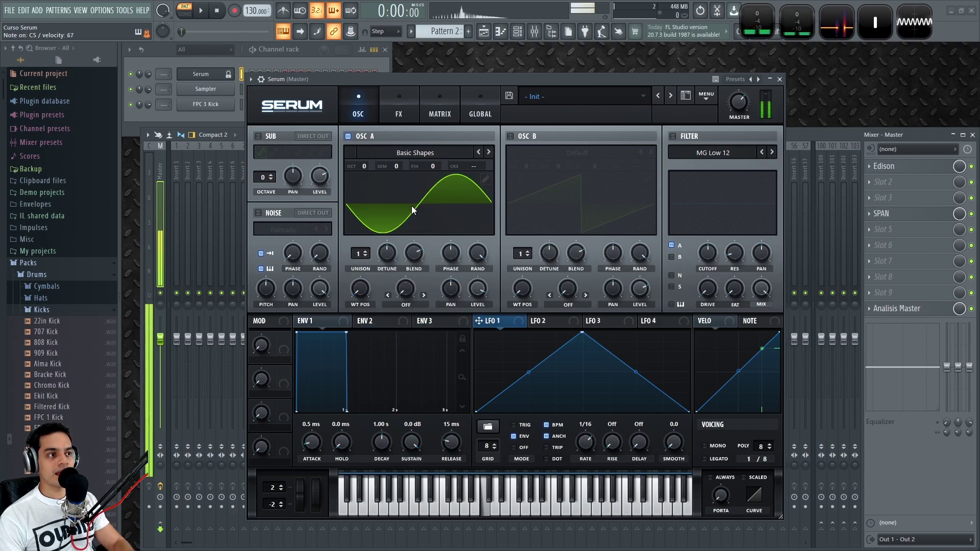
Step: Sweep oscillator A's wavetable position up to 7 and back down to 1
{"action": "left_click_drag", "start_coordinate": [362, 289], "coordinate": [455, 231]}
{"action": "mouse_move", "coordinate": [362, 295]}
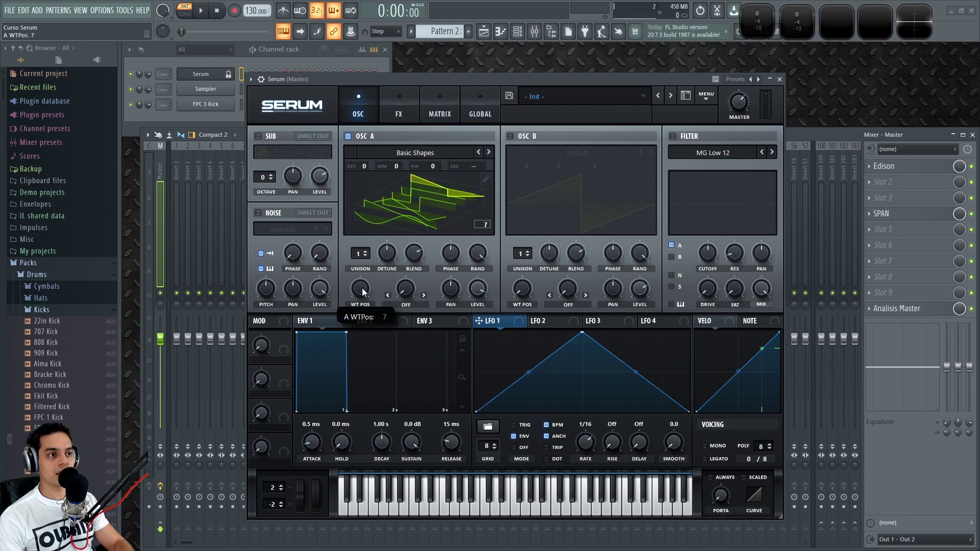
{"action": "left_click_drag", "start_coordinate": [361, 289], "coordinate": [372, 408]}
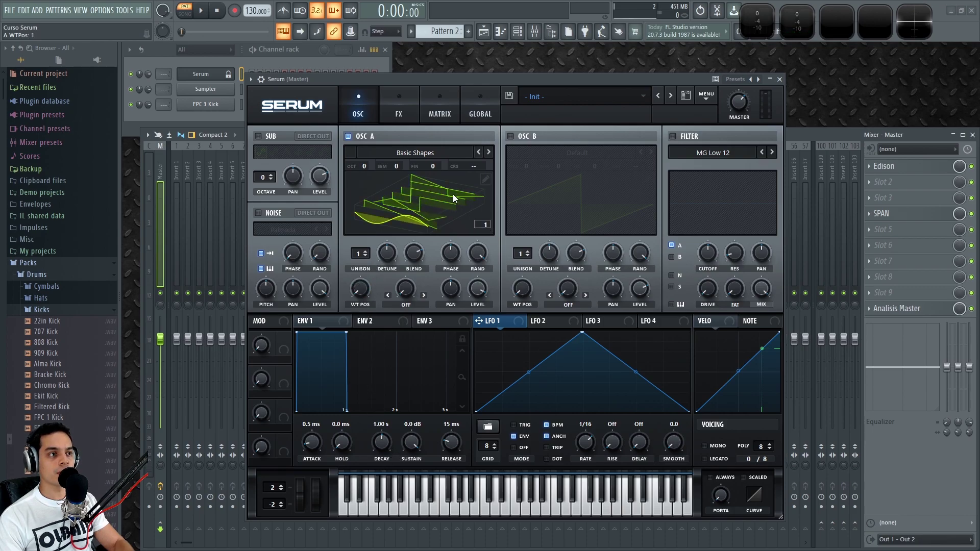
Step: Open oscillator A's wavetable editor and examine the waveforms of frames 1 to 7, ending on frame 1
{"action": "left_click", "coordinate": [484, 181]}
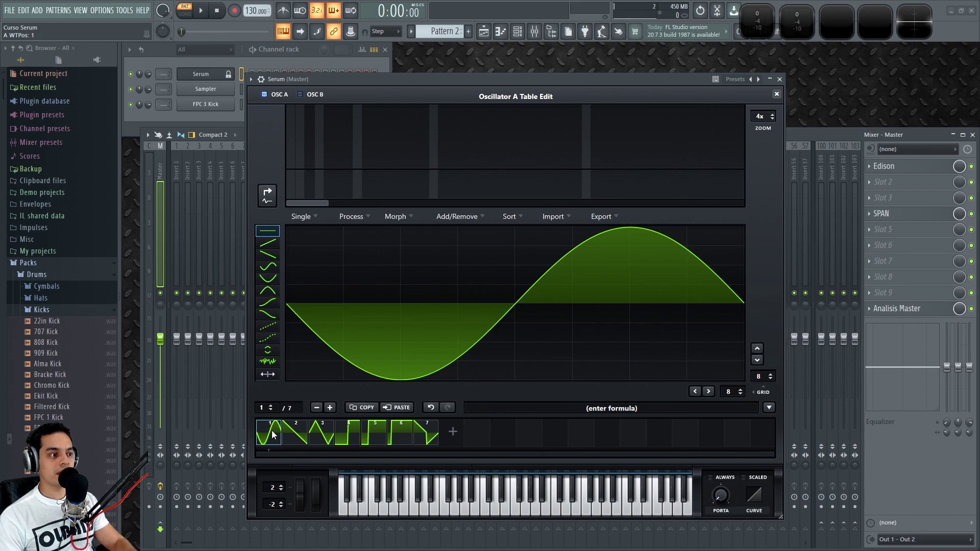
{"action": "left_click", "coordinate": [306, 431]}
{"action": "left_click", "coordinate": [327, 431]}
{"action": "left_click", "coordinate": [349, 432]}
{"action": "left_click", "coordinate": [374, 430]}
{"action": "left_click", "coordinate": [401, 430]}
{"action": "left_click", "coordinate": [420, 431]}
{"action": "left_click", "coordinate": [394, 430]}
{"action": "left_click", "coordinate": [350, 431]}
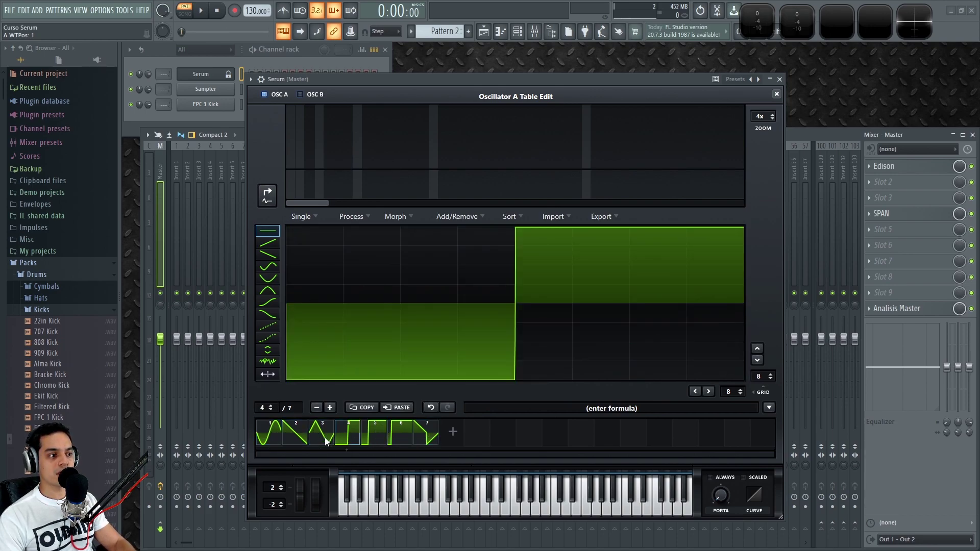
{"action": "left_click", "coordinate": [301, 437]}
{"action": "left_click", "coordinate": [269, 437]}
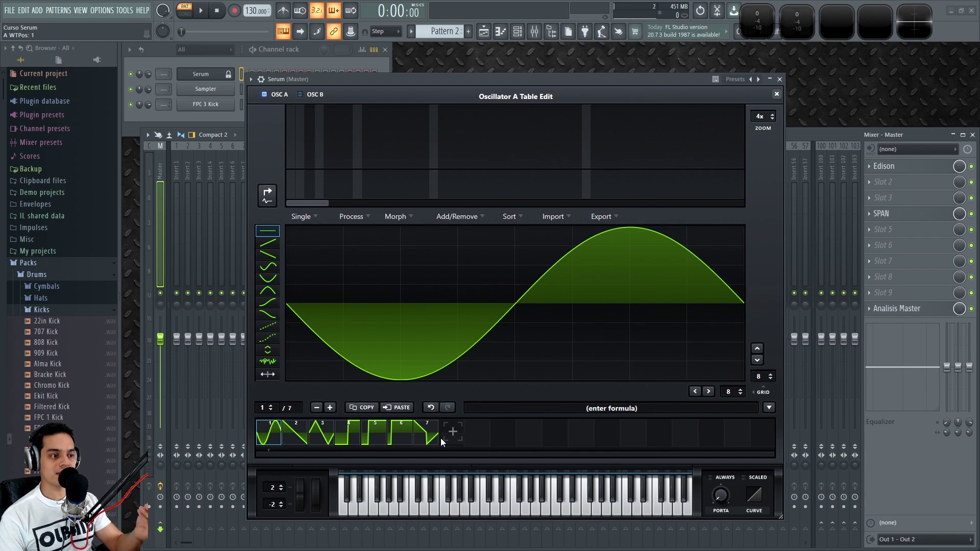
{"action": "left_click", "coordinate": [286, 433]}
{"action": "left_click", "coordinate": [322, 434]}
{"action": "left_click", "coordinate": [348, 435]}
{"action": "left_click", "coordinate": [381, 436]}
{"action": "left_click", "coordinate": [400, 436]}
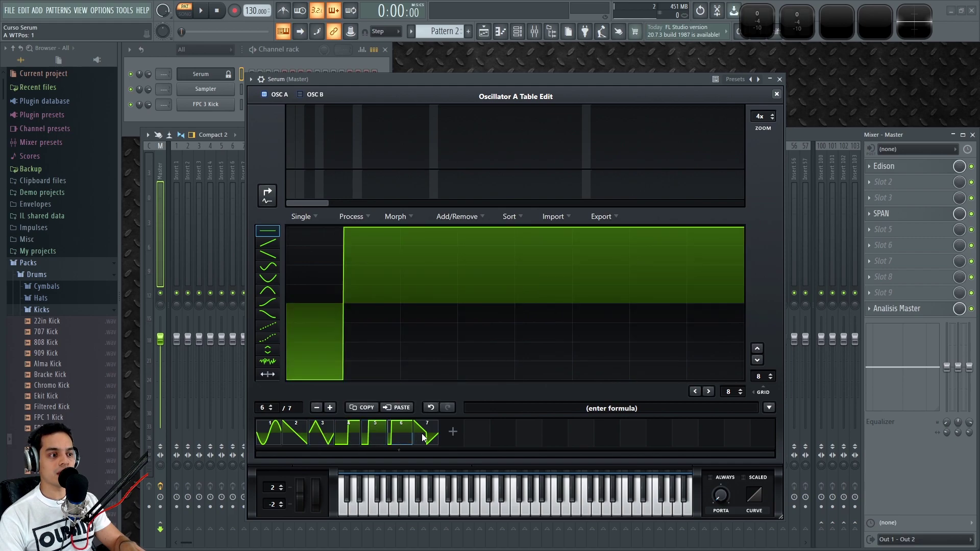
{"action": "left_click", "coordinate": [423, 438]}
{"action": "left_click", "coordinate": [286, 436]}
{"action": "left_click", "coordinate": [270, 434]}
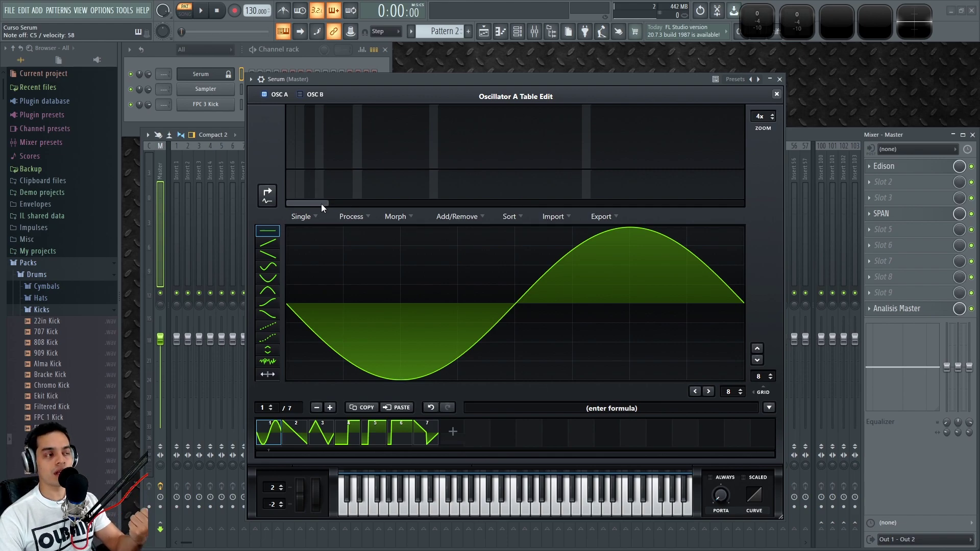
Step: Draw a single full-height harmonic in frame 1, first in bin 1, then bin 2, then bin 4, clearing the previous one each time
{"action": "left_click_drag", "start_coordinate": [320, 204], "coordinate": [321, 204]}
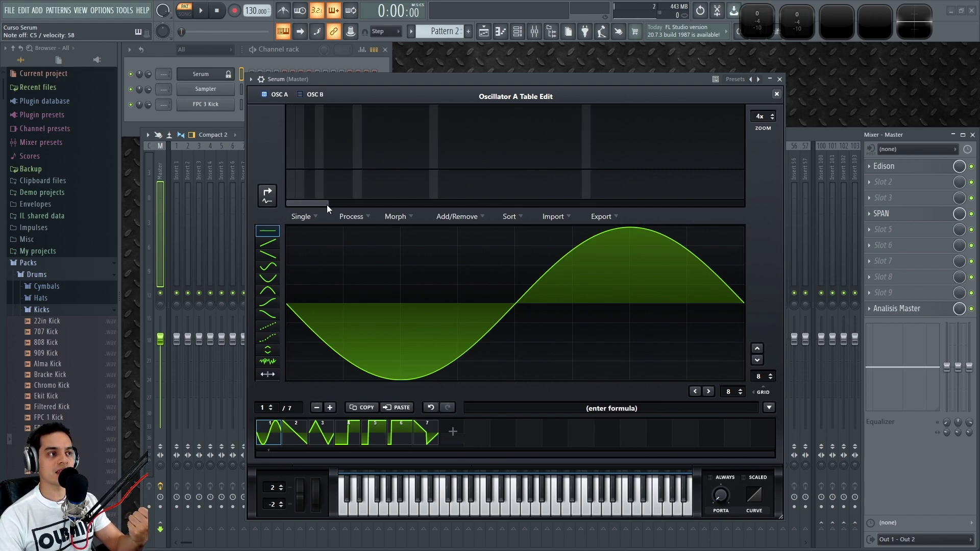
{"action": "left_click", "coordinate": [291, 117]}
{"action": "left_click_drag", "start_coordinate": [296, 117], "coordinate": [291, 87]}
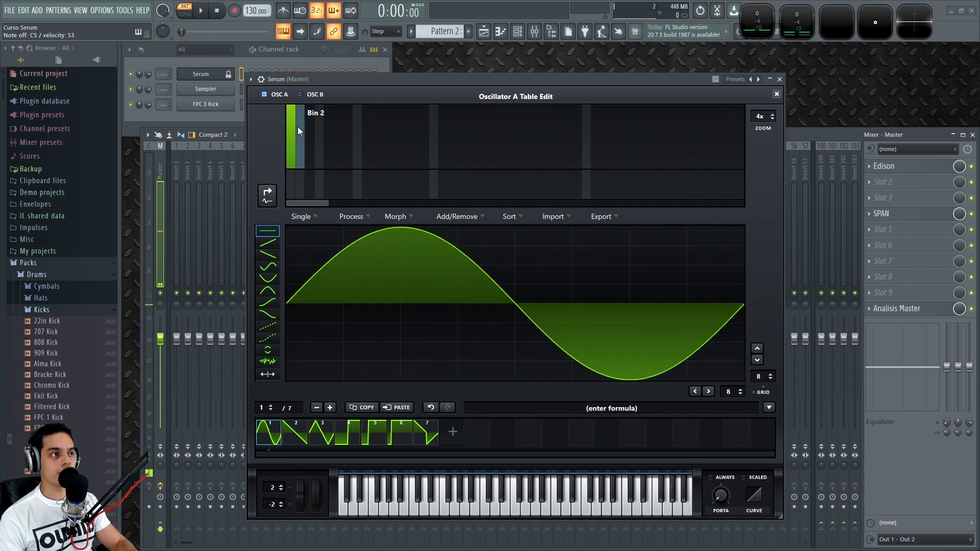
{"action": "left_click", "coordinate": [290, 167]}
{"action": "left_click_drag", "start_coordinate": [300, 137], "coordinate": [301, 105]}
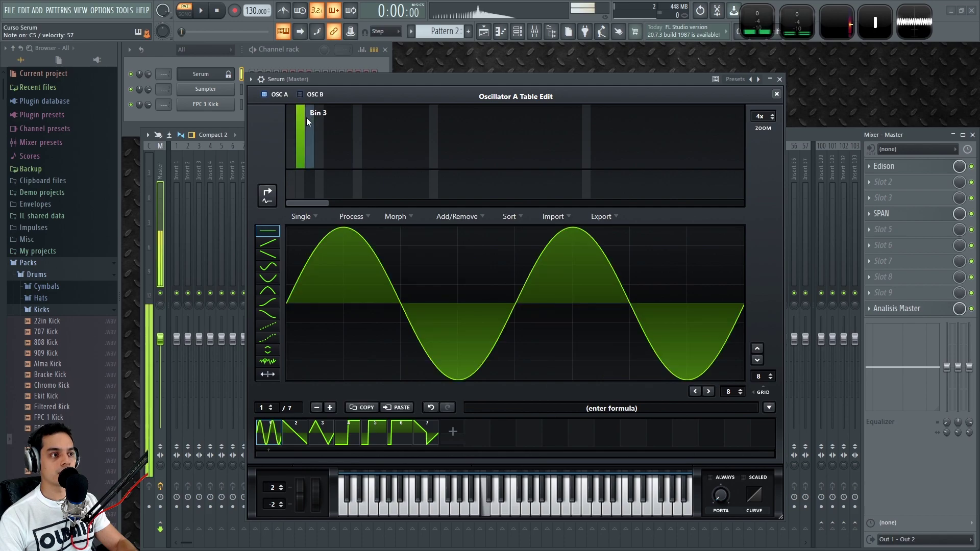
{"action": "left_click", "coordinate": [301, 168]}
{"action": "left_click_drag", "start_coordinate": [316, 158], "coordinate": [318, 108]}
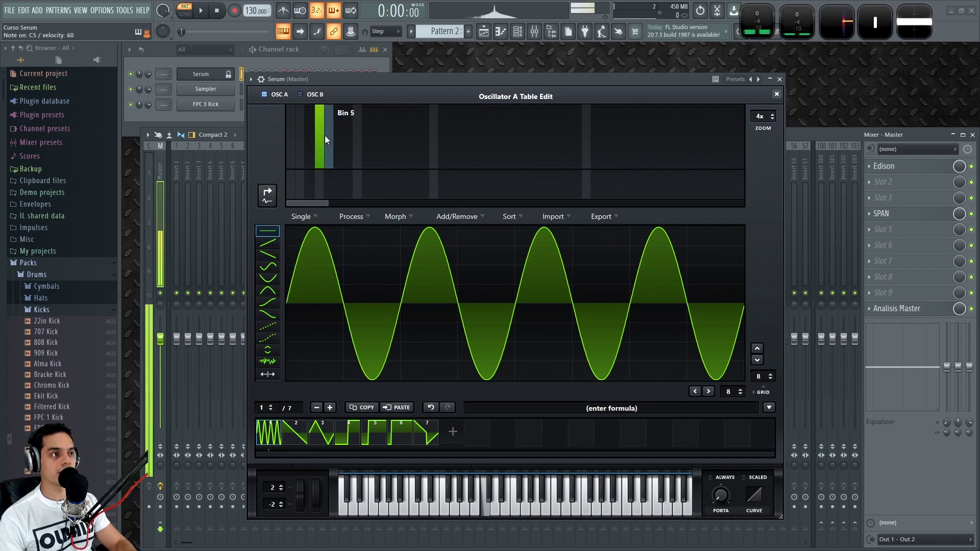
Step: Draw harmonics descending from bin 1 to about bin 46 in frame 1 and try adjusting the phase of bin 1
{"action": "mouse_move", "coordinate": [308, 133]}
{"action": "left_mouse_down"}
{"action": "mouse_move", "coordinate": [307, 81]}
{"action": "mouse_move", "coordinate": [320, 185]}
{"action": "mouse_move", "coordinate": [320, 100]}
{"action": "mouse_move", "coordinate": [354, 139]}
{"action": "mouse_move", "coordinate": [289, 105]}
{"action": "mouse_move", "coordinate": [724, 162]}
{"action": "left_mouse_up"}
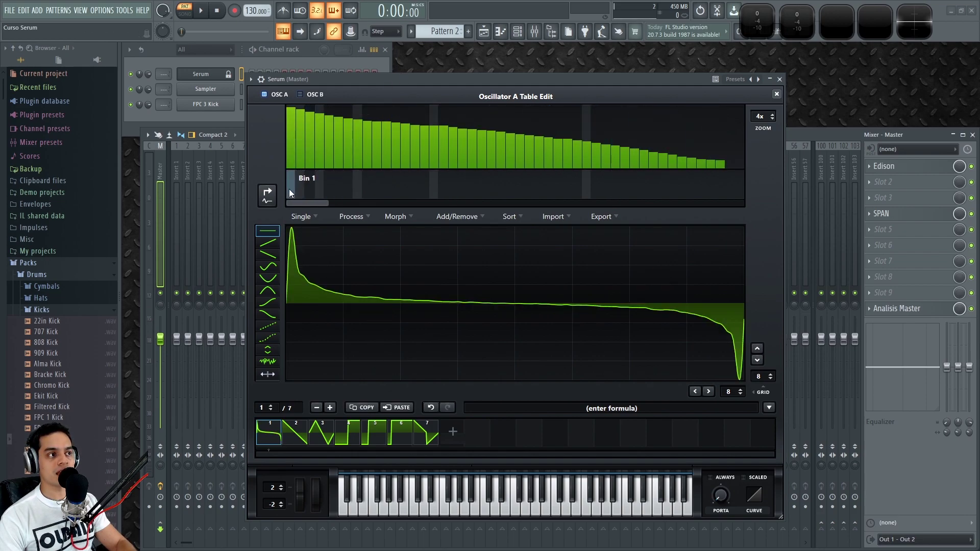
{"action": "mouse_move", "coordinate": [291, 193]}
{"action": "left_mouse_down"}
{"action": "mouse_move", "coordinate": [716, 180]}
{"action": "mouse_move", "coordinate": [296, 168]}
{"action": "mouse_move", "coordinate": [694, 231]}
{"action": "mouse_move", "coordinate": [278, 234]}
{"action": "left_mouse_up"}
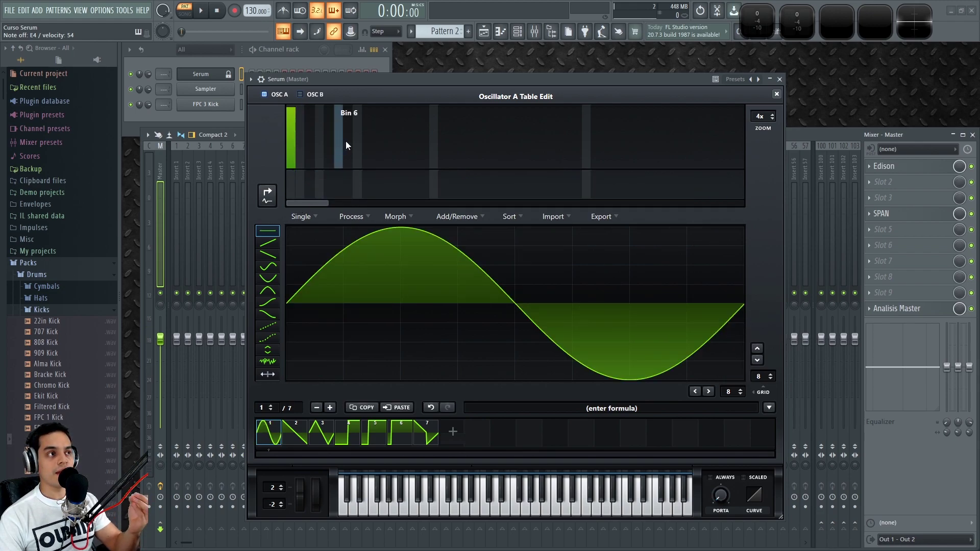
Step: Draw an uneven harmonic curve across the whole spectrum of frame 1, up to about bin 511, with the spectrum zoomed fully out
{"action": "mouse_move", "coordinate": [757, 118]}
{"action": "left_mouse_down"}
{"action": "mouse_move", "coordinate": [759, 186]}
{"action": "mouse_move", "coordinate": [758, 133]}
{"action": "left_mouse_up"}
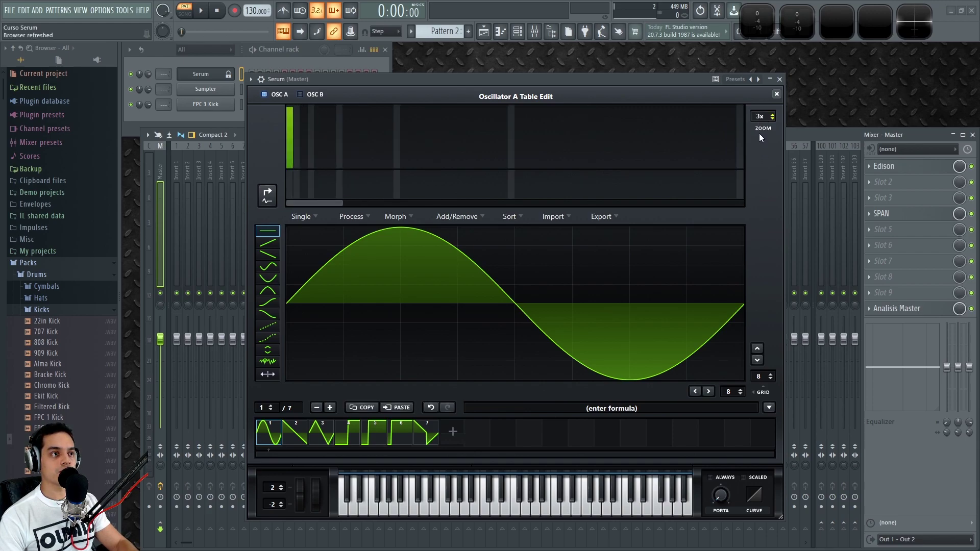
{"action": "left_click_drag", "start_coordinate": [298, 136], "coordinate": [542, 153]}
{"action": "left_click_drag", "start_coordinate": [769, 120], "coordinate": [763, 185]}
{"action": "mouse_move", "coordinate": [635, 182]}
{"action": "left_mouse_down"}
{"action": "mouse_move", "coordinate": [718, 163]}
{"action": "mouse_move", "coordinate": [752, 168]}
{"action": "mouse_move", "coordinate": [707, 157]}
{"action": "mouse_move", "coordinate": [318, 158]}
{"action": "left_mouse_up"}
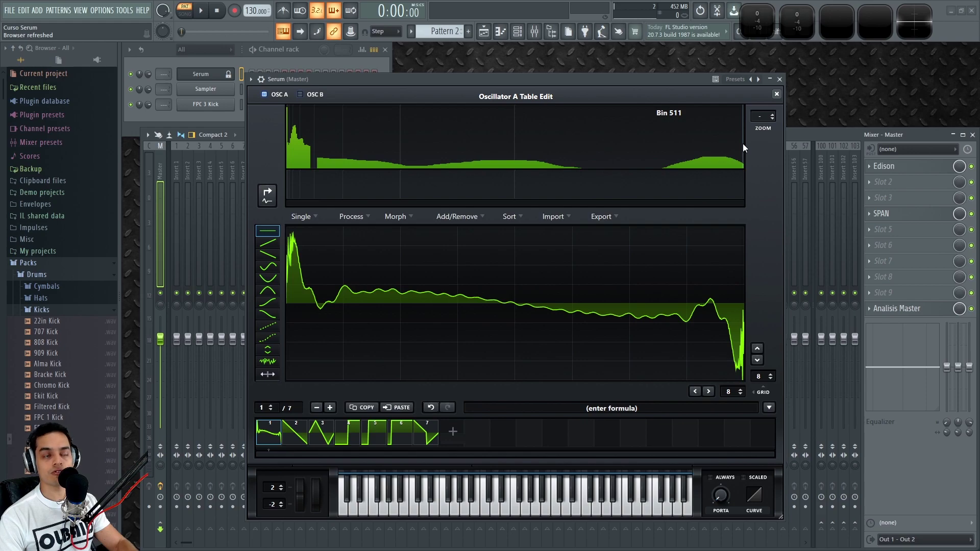
{"action": "left_click_drag", "start_coordinate": [317, 160], "coordinate": [756, 175]}
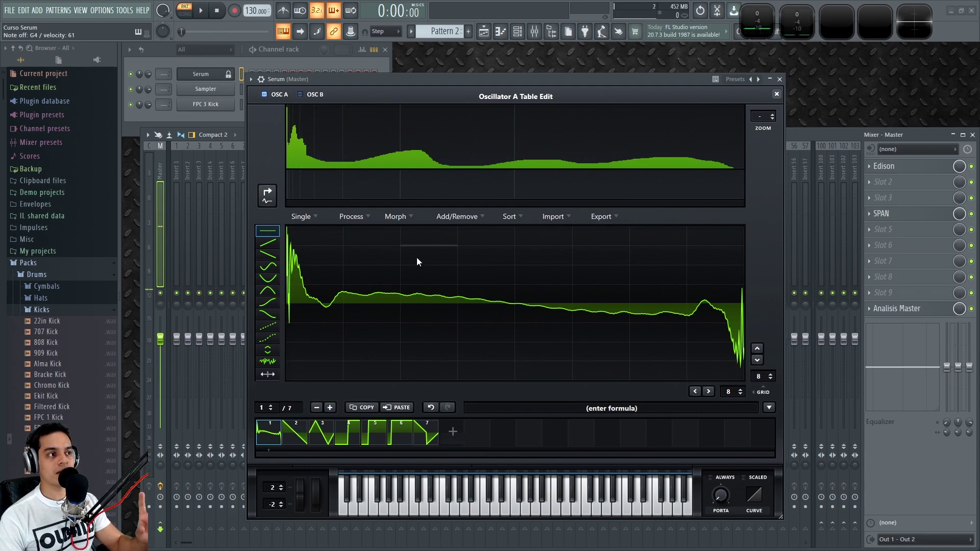
Step: Redraw frame 2 by sketching phase values and uneven harmonic levels across its spectrum
{"action": "left_click", "coordinate": [289, 434]}
{"action": "mouse_move", "coordinate": [309, 176]}
{"action": "left_mouse_down"}
{"action": "mouse_move", "coordinate": [342, 152]}
{"action": "mouse_move", "coordinate": [419, 170]}
{"action": "left_mouse_up"}
{"action": "left_click_drag", "start_coordinate": [339, 137], "coordinate": [528, 123]}
{"action": "mouse_move", "coordinate": [372, 128]}
{"action": "left_mouse_down"}
{"action": "mouse_move", "coordinate": [485, 176]}
{"action": "mouse_move", "coordinate": [744, 140]}
{"action": "left_mouse_up"}
Step: Reshape frame 3 by sketching new harmonic levels and phase values through the middle of its spectrum
{"action": "left_click", "coordinate": [323, 433]}
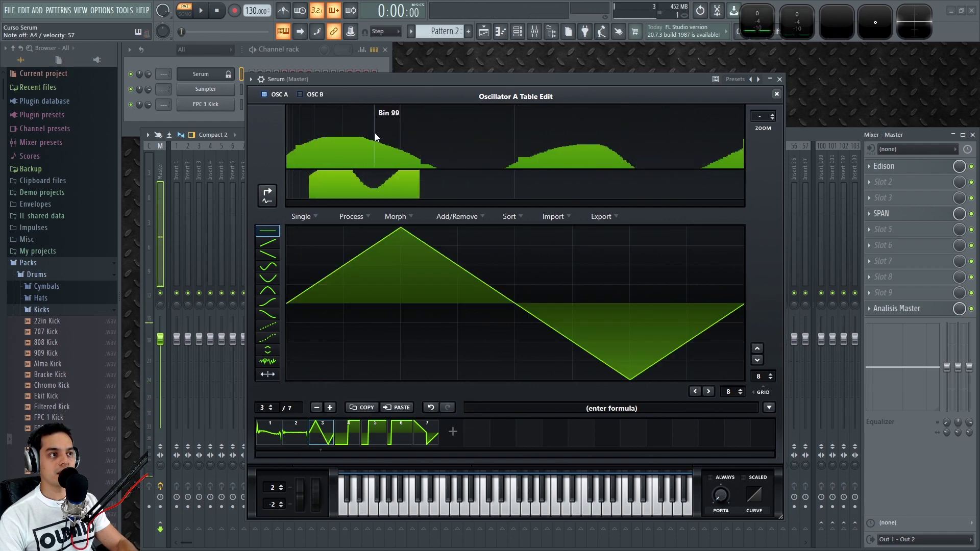
{"action": "mouse_move", "coordinate": [380, 142]}
{"action": "left_mouse_down"}
{"action": "mouse_move", "coordinate": [614, 145]}
{"action": "mouse_move", "coordinate": [618, 154]}
{"action": "left_mouse_up"}
{"action": "left_click_drag", "start_coordinate": [540, 180], "coordinate": [392, 177]}
{"action": "left_click_drag", "start_coordinate": [398, 132], "coordinate": [516, 152]}
Step: Modify frame 4 by redrawing the phases and the harmonic levels in the lower half of its spectrum
{"action": "left_click", "coordinate": [348, 433]}
{"action": "left_click_drag", "start_coordinate": [375, 182], "coordinate": [529, 183]}
{"action": "left_click_drag", "start_coordinate": [513, 148], "coordinate": [315, 132]}
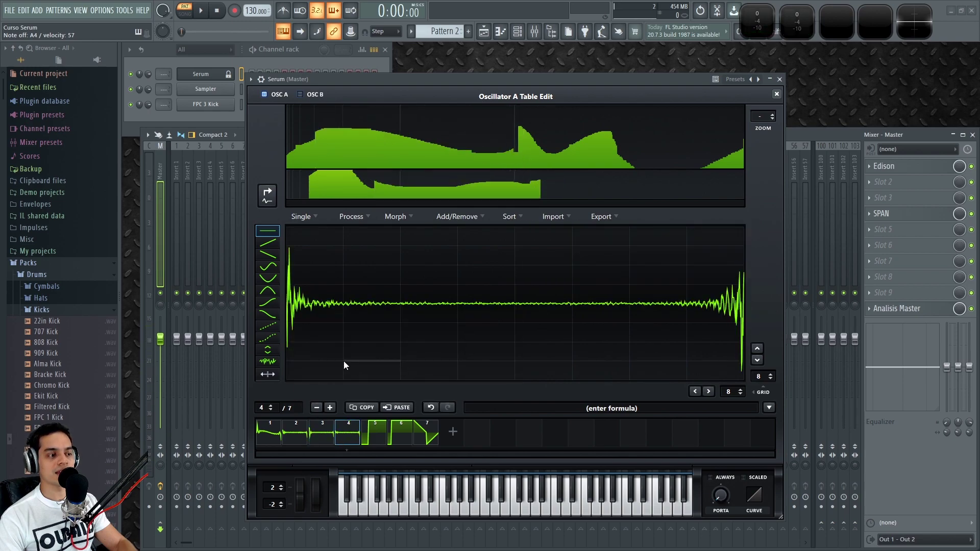
Step: Select frame 5 and generate its harmonic and phase bins from its current waveform
{"action": "left_click", "coordinate": [371, 431]}
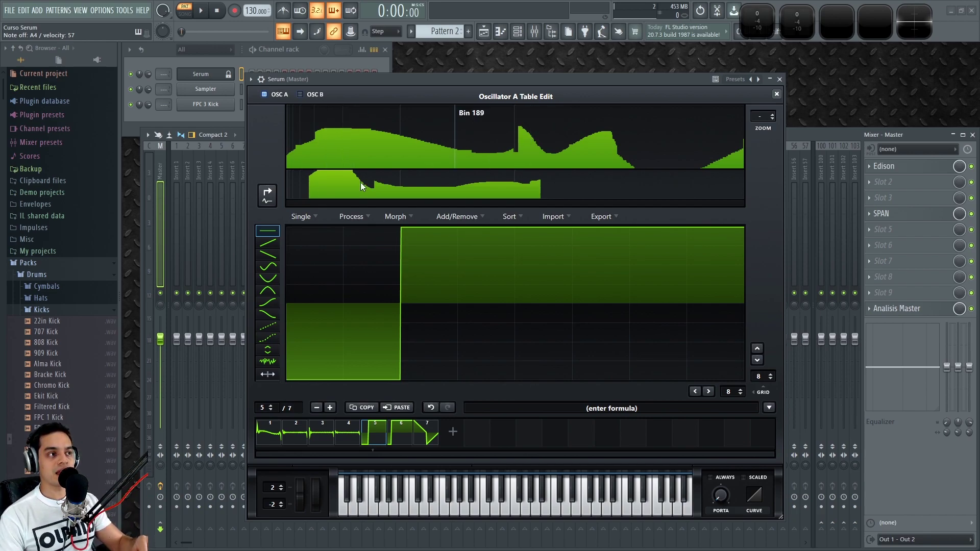
{"action": "left_click", "coordinate": [268, 194]}
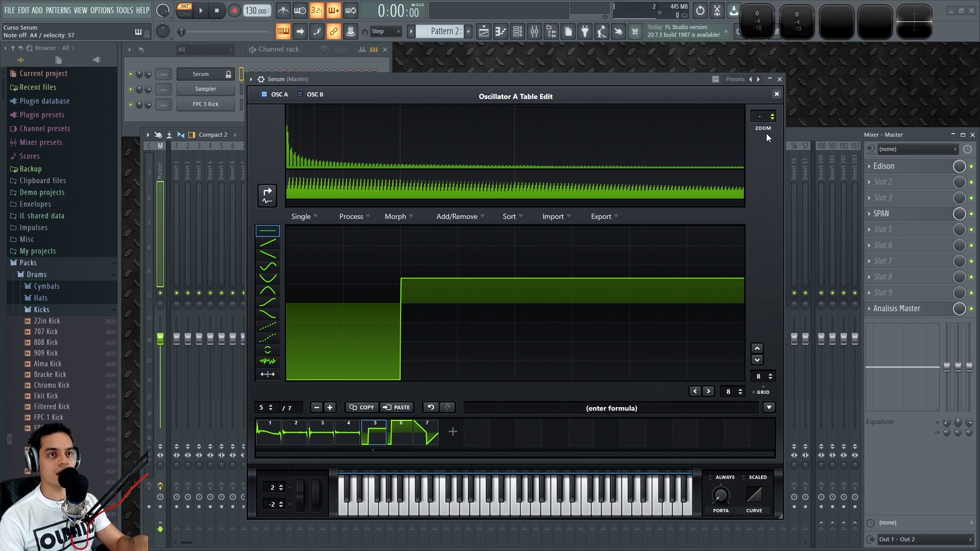
Step: Set the zoom of frame 5's harmonic and phase bin display to 5x
{"action": "left_click", "coordinate": [772, 114]}
{"action": "left_click", "coordinate": [771, 114]}
{"action": "left_click", "coordinate": [772, 114]}
{"action": "left_click", "coordinate": [771, 114]}
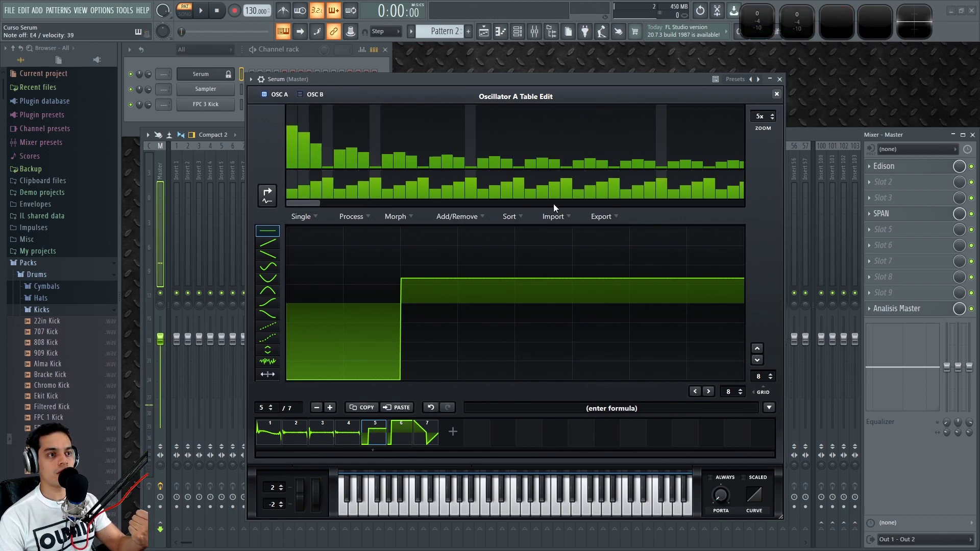
{"action": "left_click", "coordinate": [307, 219]}
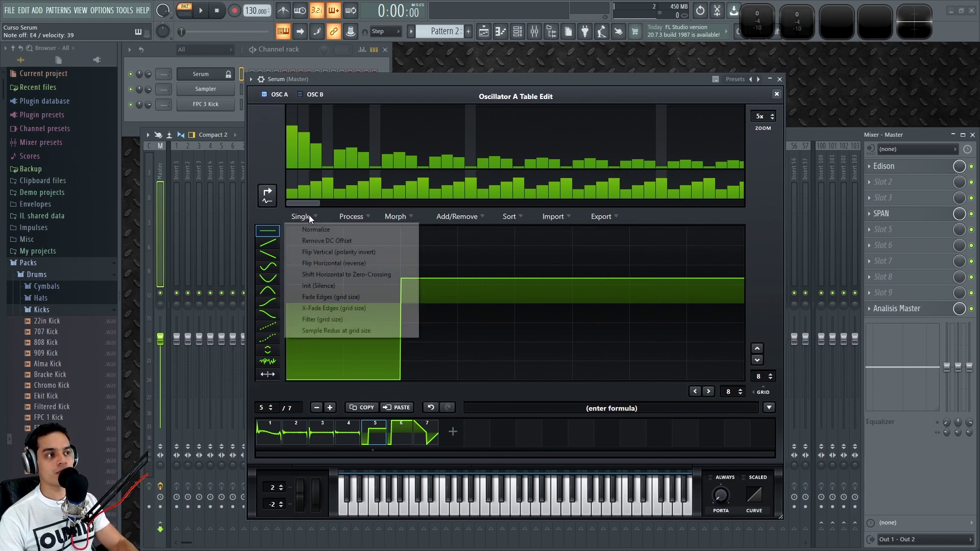
{"action": "left_click", "coordinate": [351, 217]}
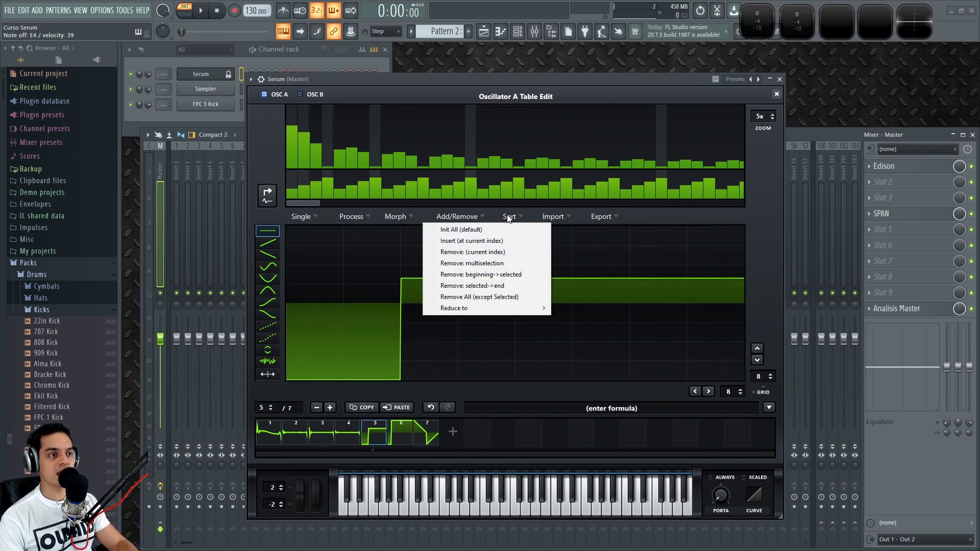
{"action": "mouse_move", "coordinate": [567, 216]}
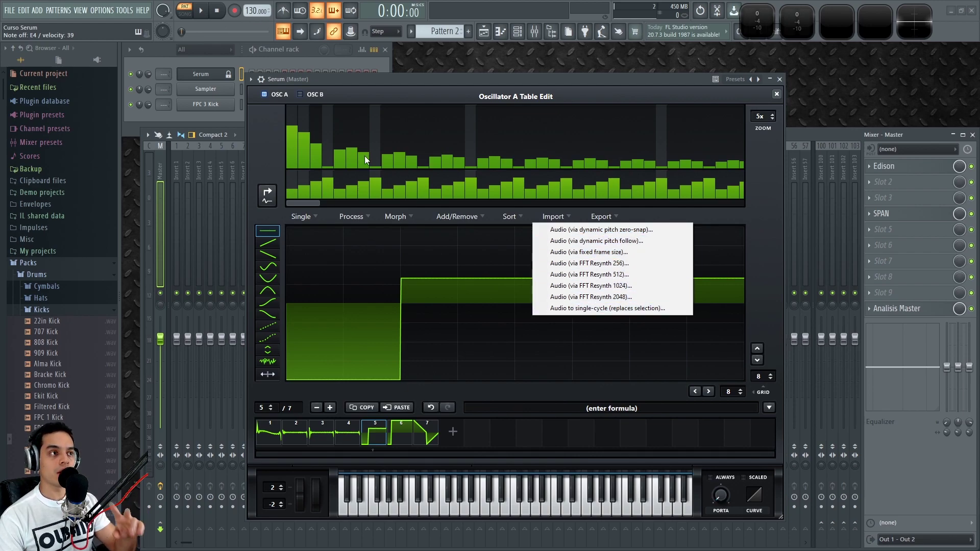
Step: Close the oscillator A table editor to return to the main synth view and reopen it
{"action": "left_click", "coordinate": [774, 95]}
{"action": "left_click", "coordinate": [775, 95]}
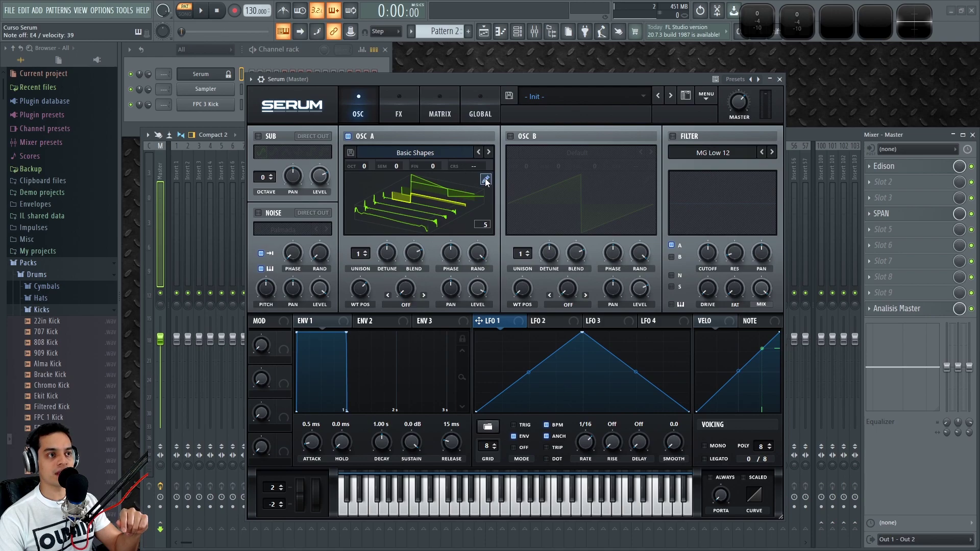
{"action": "left_click", "coordinate": [485, 179]}
{"action": "left_click", "coordinate": [556, 217]}
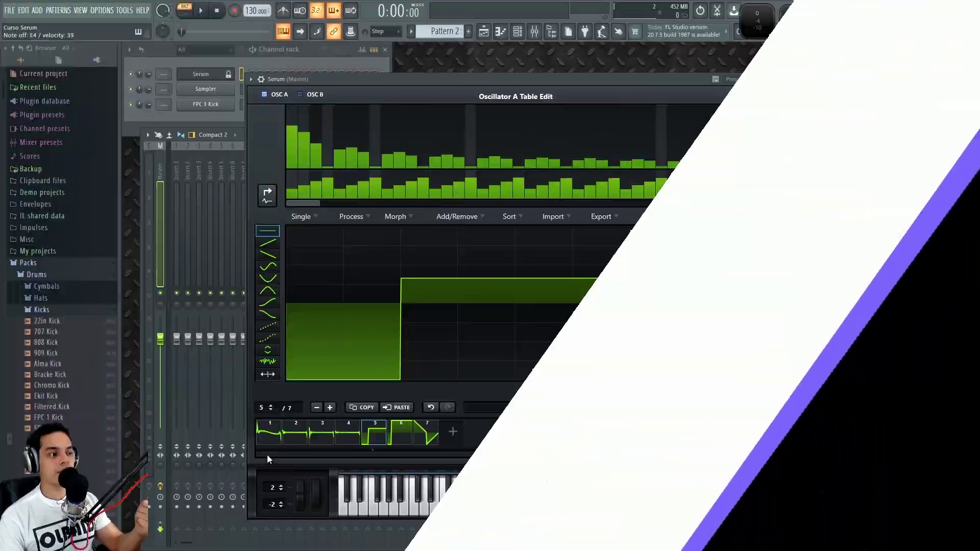
Step: Browse the wavetable frames through to frame 7 and reverse the entire table order
{"action": "left_click", "coordinate": [278, 434]}
{"action": "left_click_drag", "start_coordinate": [280, 433], "coordinate": [424, 433]}
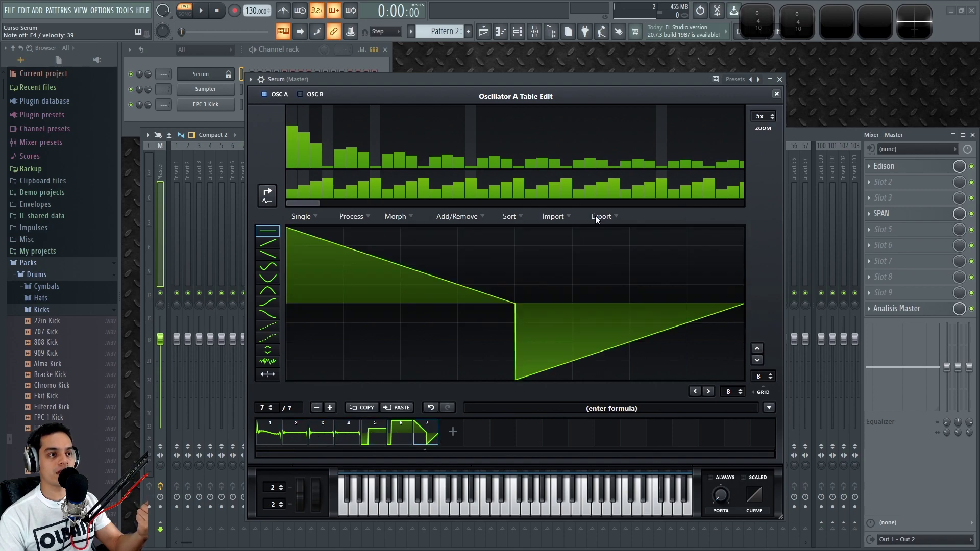
{"action": "left_click", "coordinate": [516, 216]}
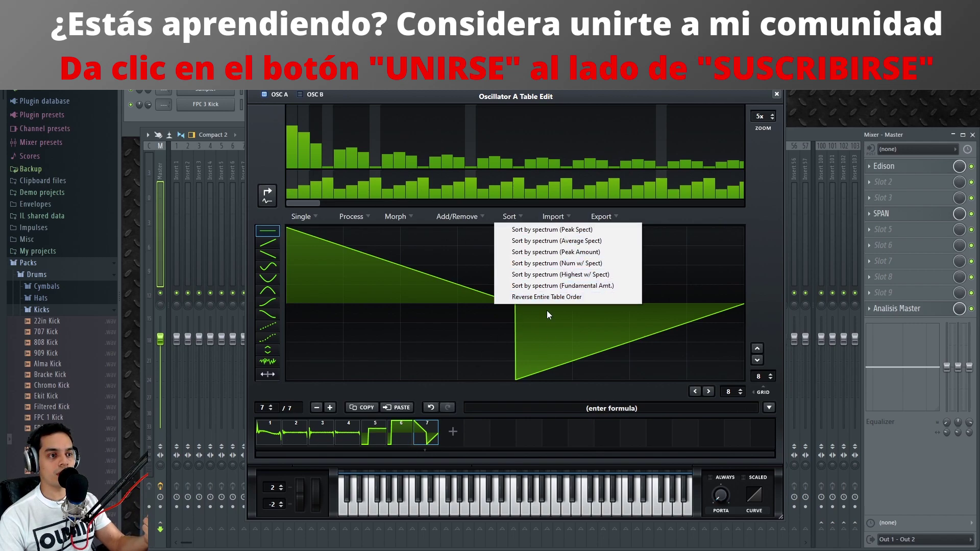
{"action": "left_click", "coordinate": [548, 297]}
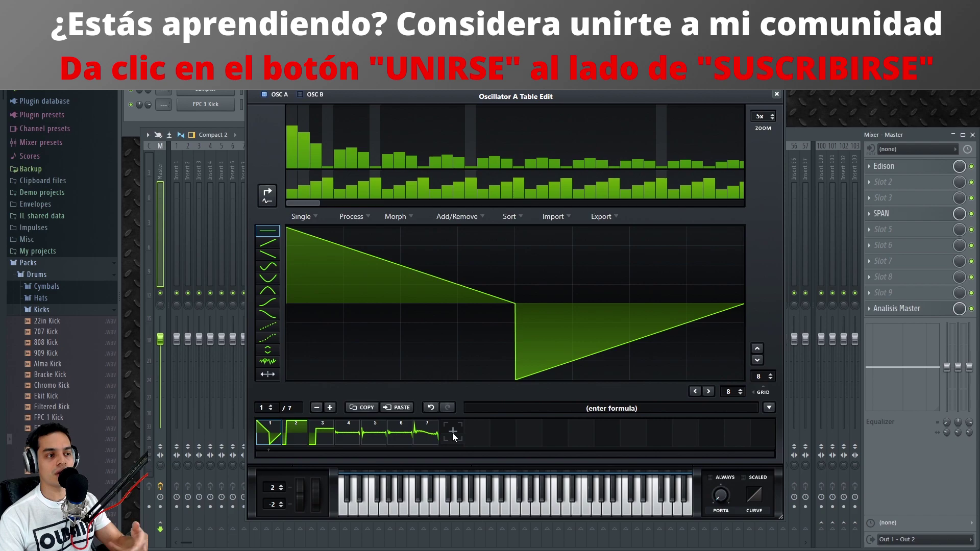
Step: Sort the wavetable frames by spectrum using Highest w/ Spect, Average Spect and finally Peak Spect
{"action": "left_click", "coordinate": [510, 216]}
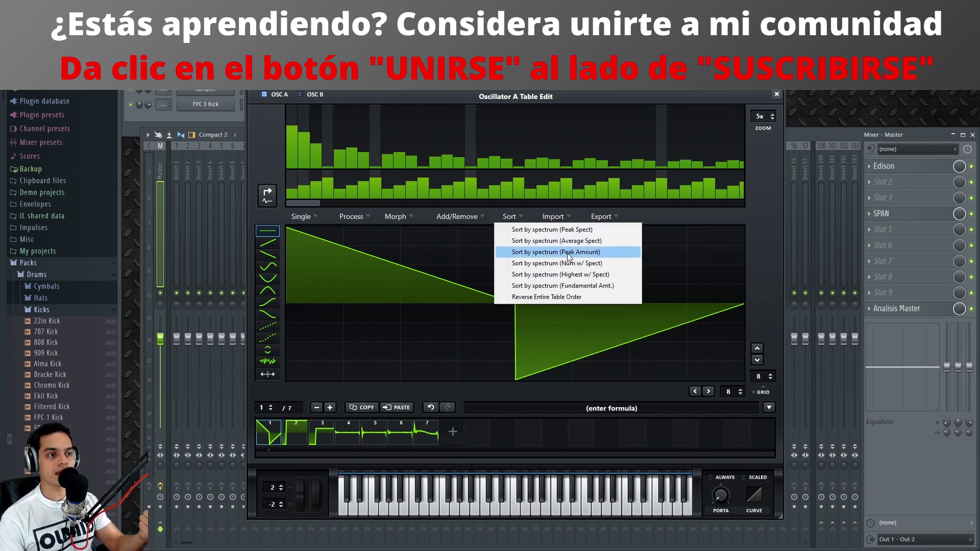
{"action": "left_click", "coordinate": [562, 274]}
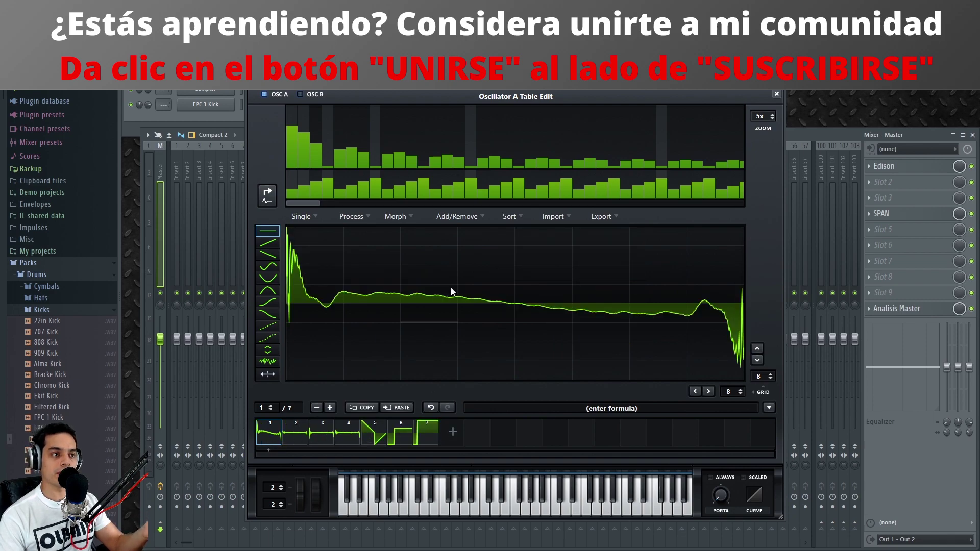
{"action": "left_click", "coordinate": [511, 214]}
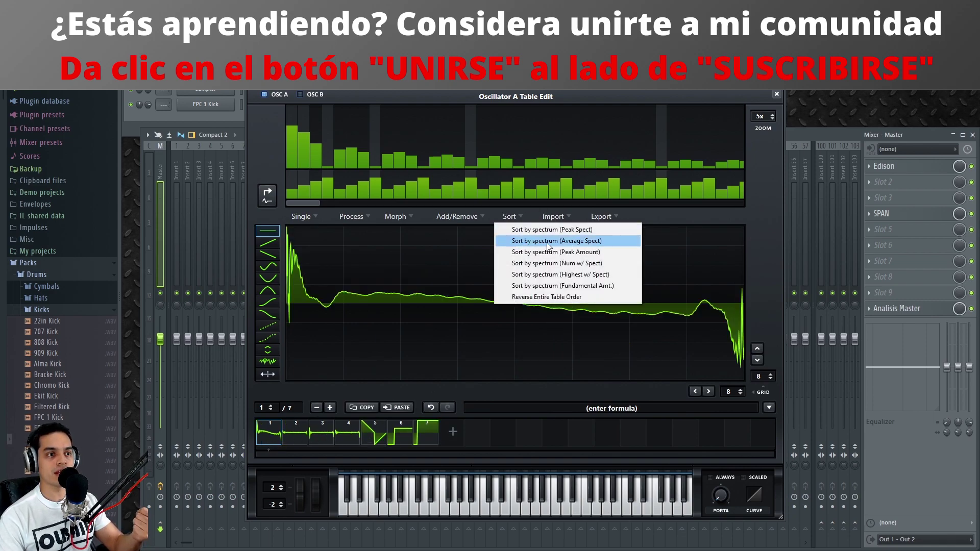
{"action": "left_click", "coordinate": [528, 241]}
{"action": "left_click", "coordinate": [508, 216]}
{"action": "left_click", "coordinate": [541, 231]}
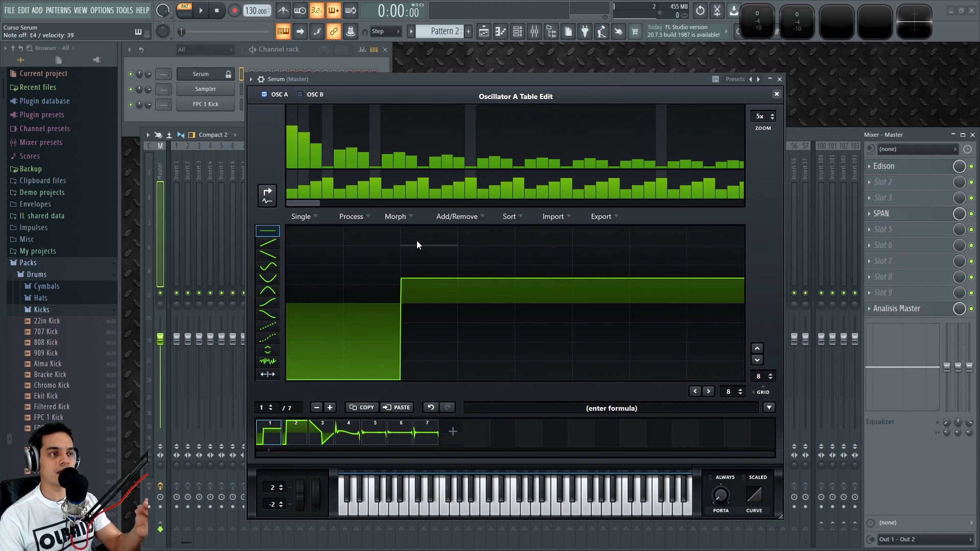
Step: Examine the available operations for single frames, whole-table processing, morphing, and adding or removing frames
{"action": "left_click", "coordinate": [446, 215]}
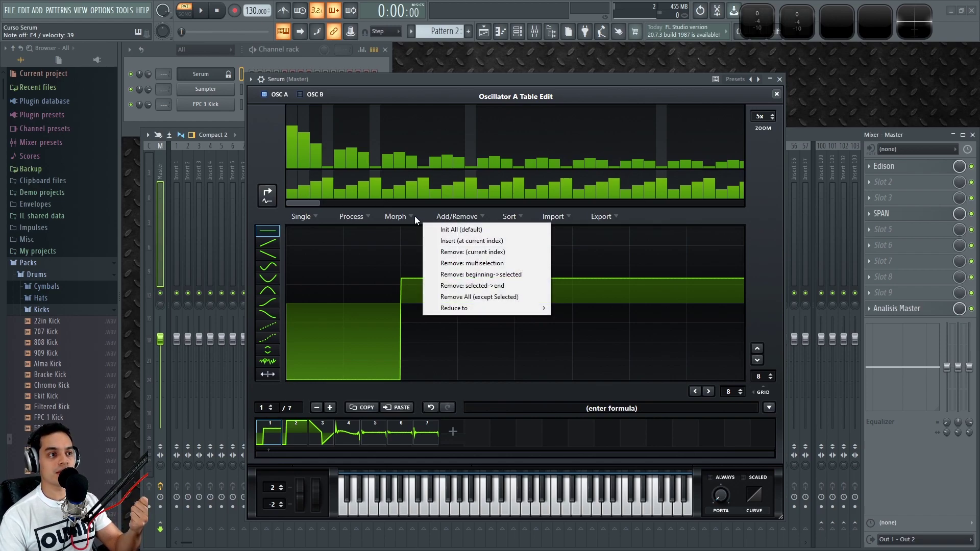
{"action": "left_click", "coordinate": [397, 216]}
{"action": "left_click", "coordinate": [357, 216]}
{"action": "left_click", "coordinate": [305, 218]}
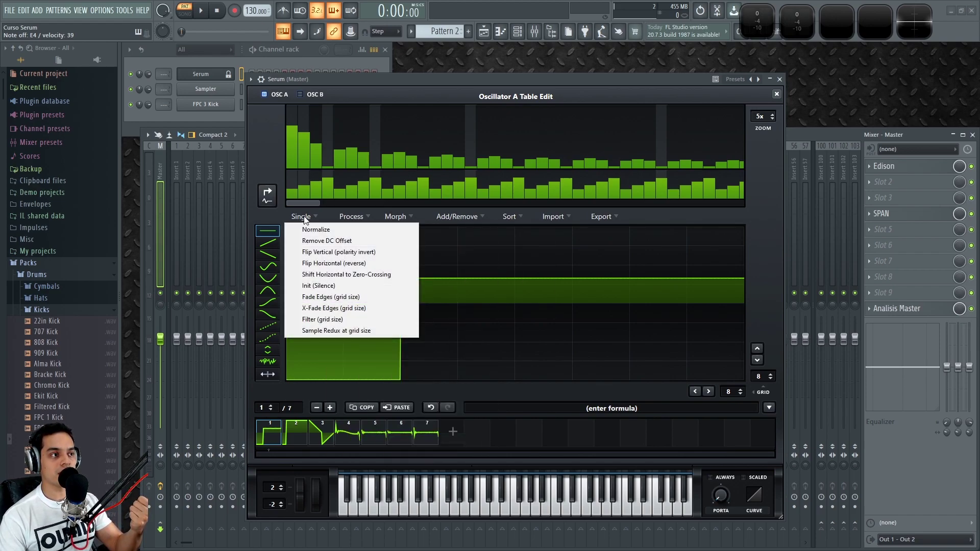
{"action": "left_click", "coordinate": [345, 217]}
{"action": "left_click", "coordinate": [297, 218]}
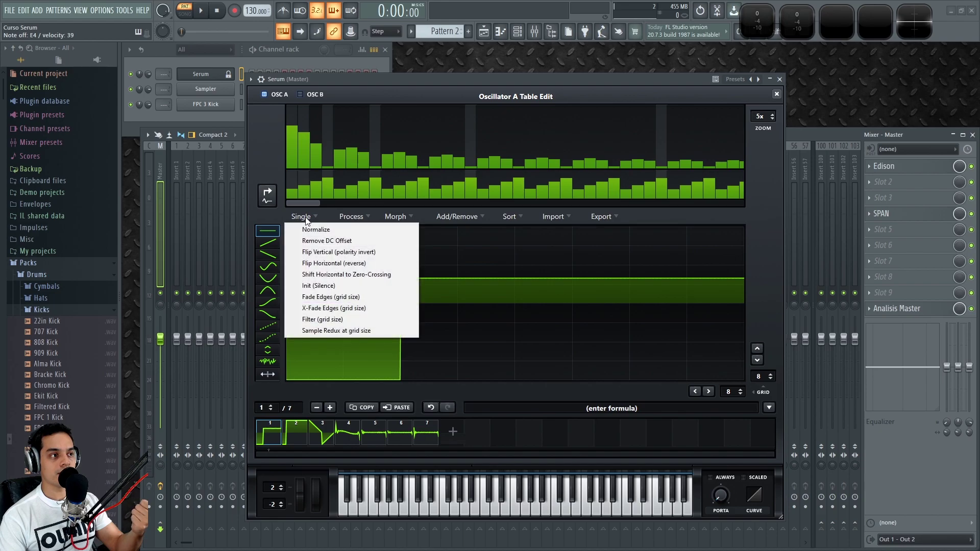
{"action": "left_click", "coordinate": [357, 217]}
{"action": "left_click", "coordinate": [395, 216]}
{"action": "left_click", "coordinate": [353, 217]}
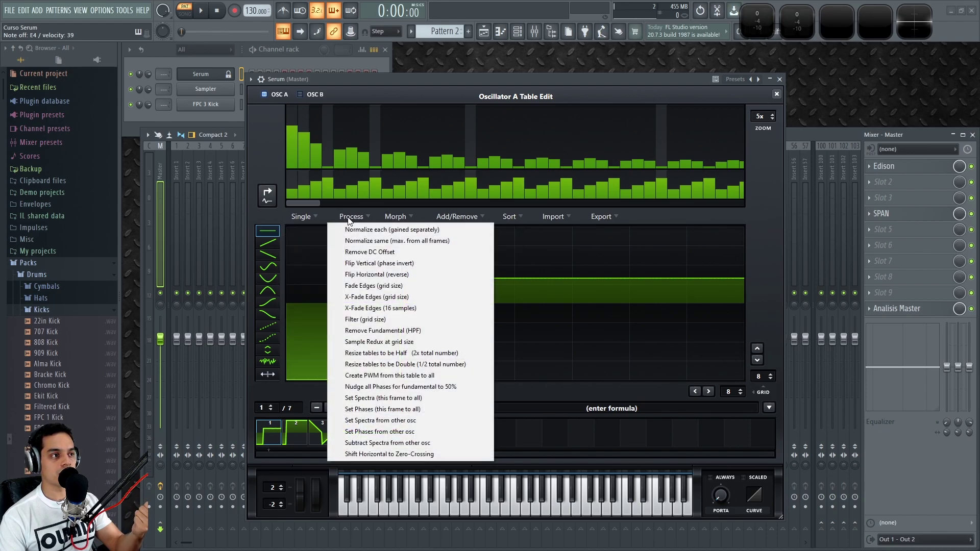
Step: Flatten frame 1's waveform to the zero line and draw a full-height rising sawtooth across it with the ramp-up shape
{"action": "left_click", "coordinate": [566, 345]}
{"action": "left_click", "coordinate": [566, 342]}
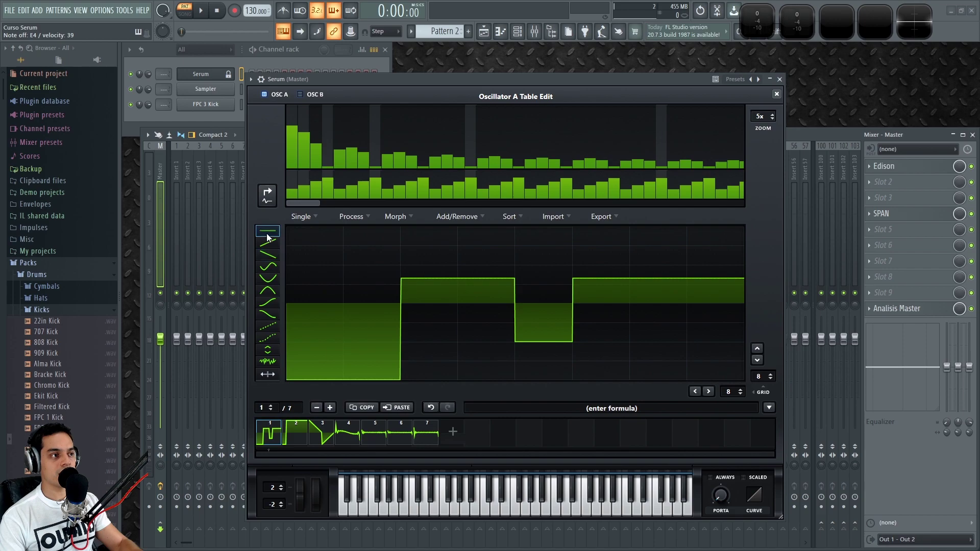
{"action": "left_click_drag", "start_coordinate": [302, 306], "coordinate": [721, 300]}
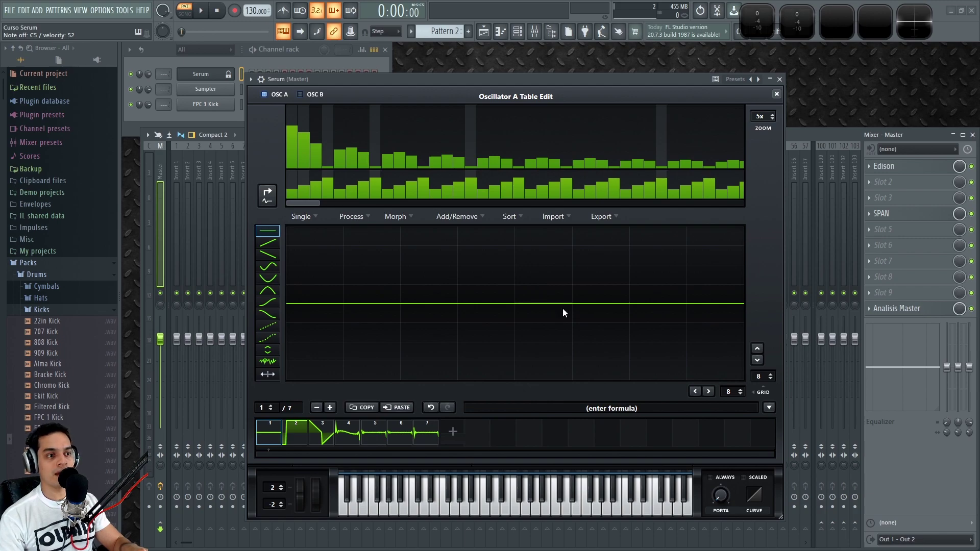
{"action": "mouse_move", "coordinate": [289, 302]}
{"action": "left_mouse_down"}
{"action": "mouse_move", "coordinate": [427, 249]}
{"action": "mouse_move", "coordinate": [512, 231]}
{"action": "left_mouse_up"}
{"action": "left_click_drag", "start_coordinate": [516, 378], "coordinate": [725, 317]}
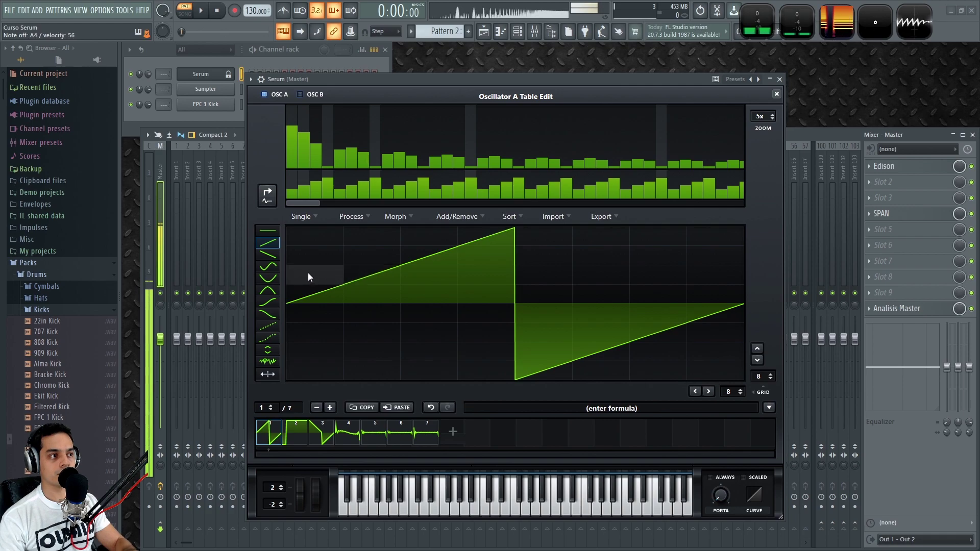
Step: Place falling ramp segments in the fourth and fifth grid columns of frame 1's waveform
{"action": "left_click", "coordinate": [268, 255]}
{"action": "left_click", "coordinate": [473, 260]}
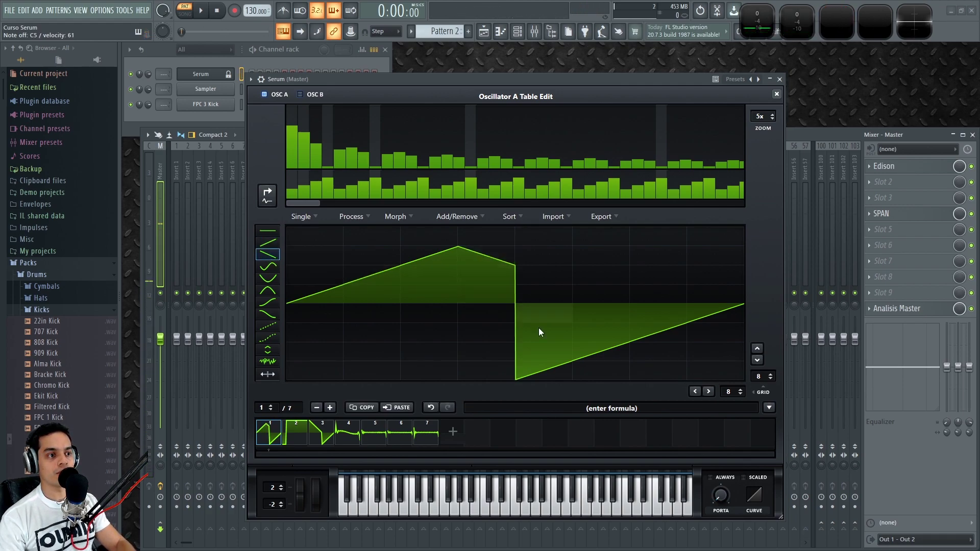
{"action": "left_click", "coordinate": [531, 354]}
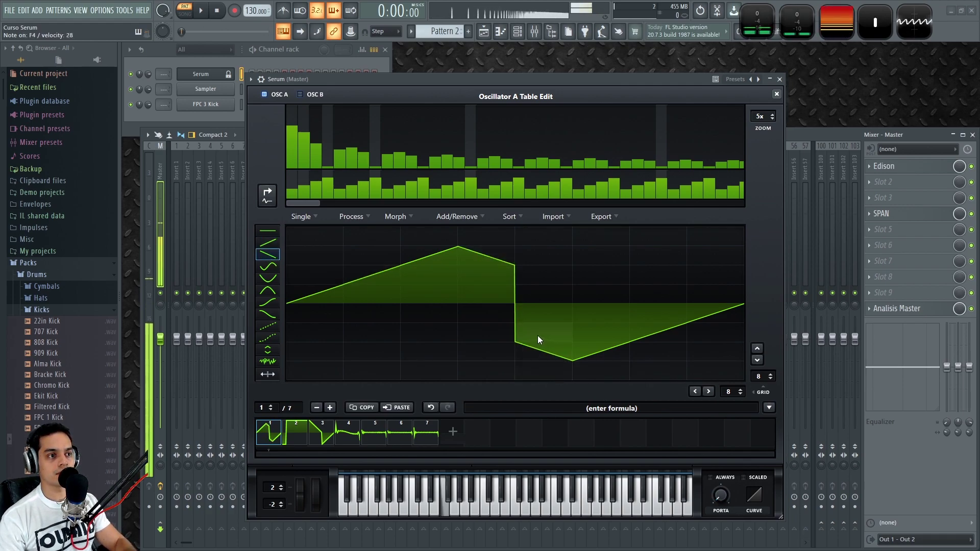
{"action": "left_click", "coordinate": [468, 268]}
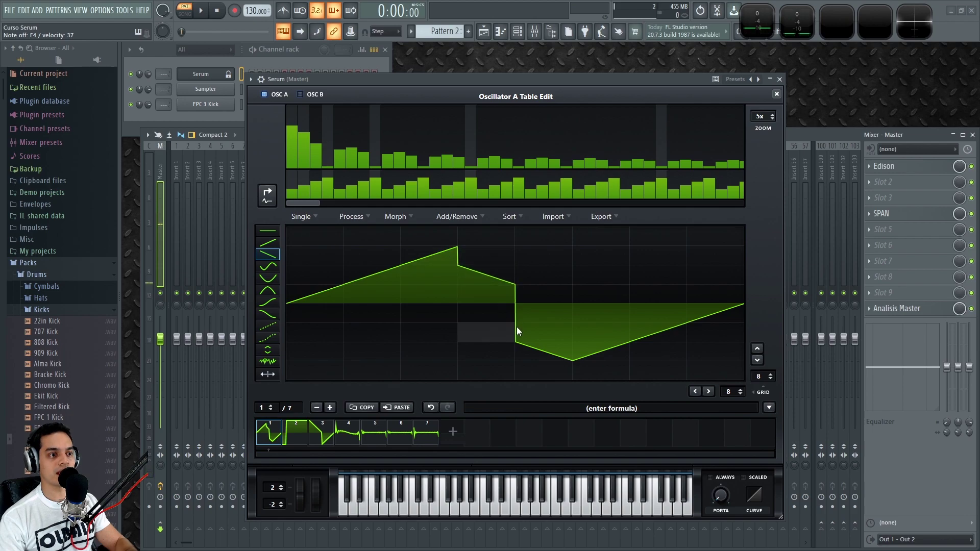
{"action": "left_click", "coordinate": [527, 337]}
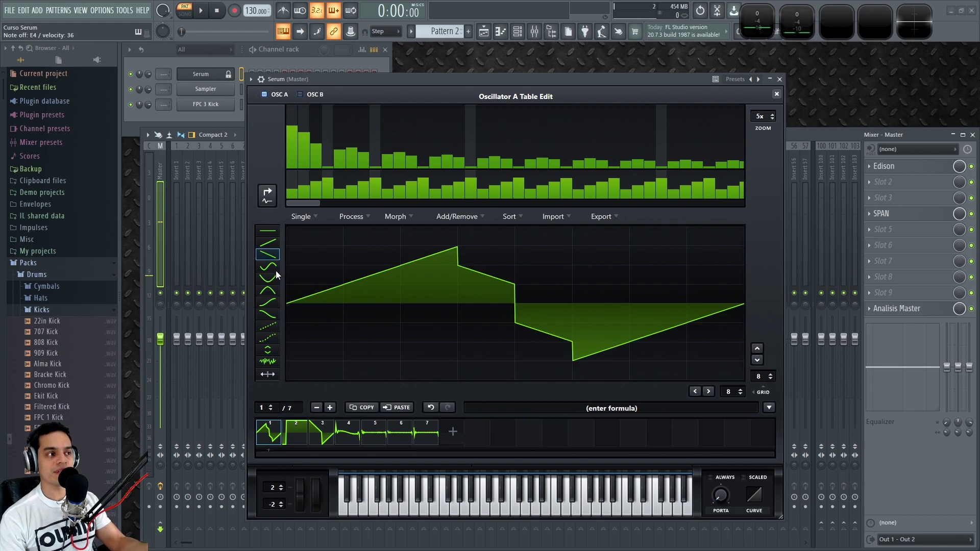
Step: Redraw frame 1 as a smooth connected curve and straighten it with the linear connected-line shape
{"action": "left_click", "coordinate": [268, 336]}
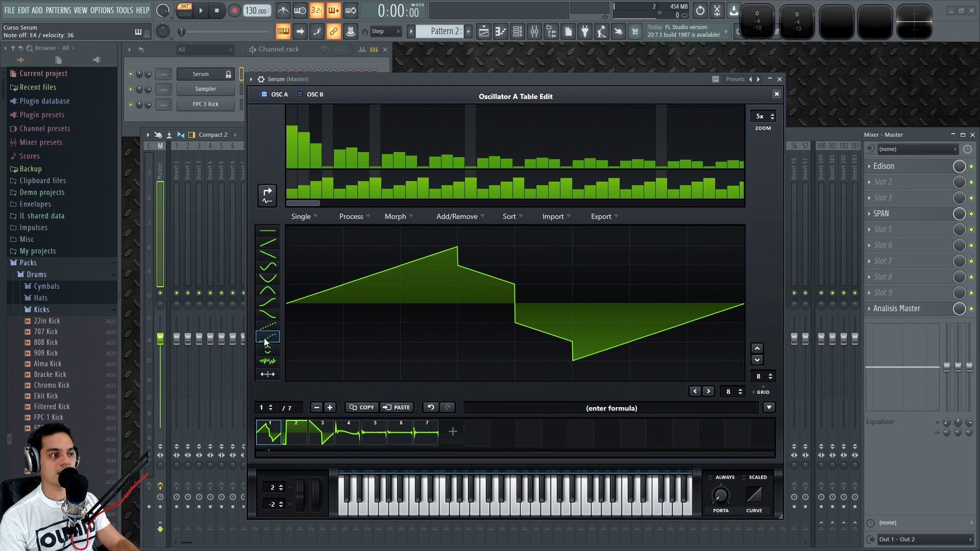
{"action": "left_click", "coordinate": [447, 255]}
{"action": "left_click", "coordinate": [500, 286]}
{"action": "mouse_move", "coordinate": [501, 286]}
{"action": "left_mouse_down"}
{"action": "mouse_move", "coordinate": [595, 317]}
{"action": "mouse_move", "coordinate": [742, 312]}
{"action": "left_mouse_up"}
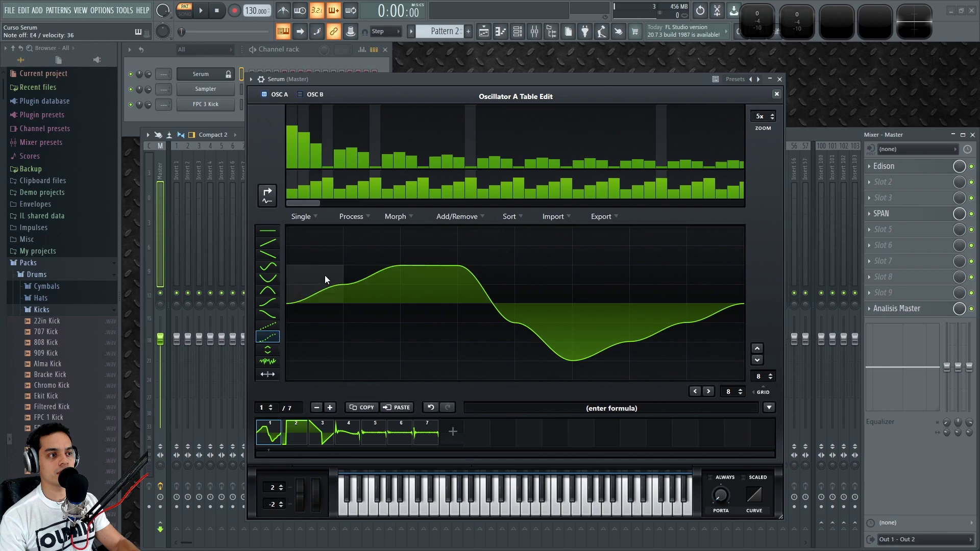
{"action": "left_click_drag", "start_coordinate": [331, 286], "coordinate": [383, 274]}
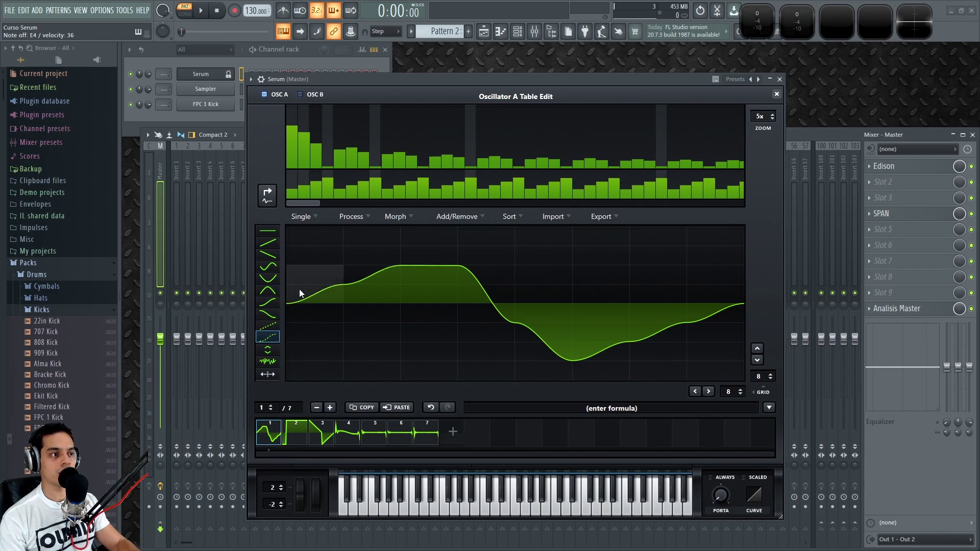
{"action": "left_click", "coordinate": [268, 325]}
{"action": "mouse_move", "coordinate": [312, 296]}
{"action": "left_mouse_down"}
{"action": "mouse_move", "coordinate": [388, 280]}
{"action": "mouse_move", "coordinate": [653, 303]}
{"action": "mouse_move", "coordinate": [746, 299]}
{"action": "left_mouse_up"}
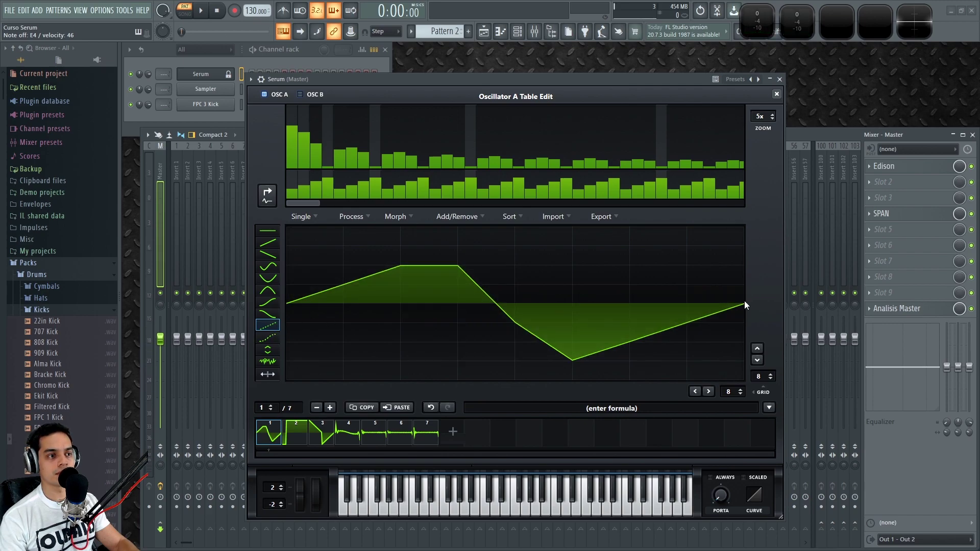
Step: Draw rising S-curve segments at varying heights over the first five grid columns of frame 1
{"action": "left_click", "coordinate": [267, 304]}
{"action": "left_click_drag", "start_coordinate": [317, 280], "coordinate": [529, 307]}
{"action": "mouse_move", "coordinate": [308, 268]}
{"action": "left_mouse_down"}
{"action": "mouse_move", "coordinate": [522, 291]}
{"action": "mouse_move", "coordinate": [346, 346]}
{"action": "left_mouse_up"}
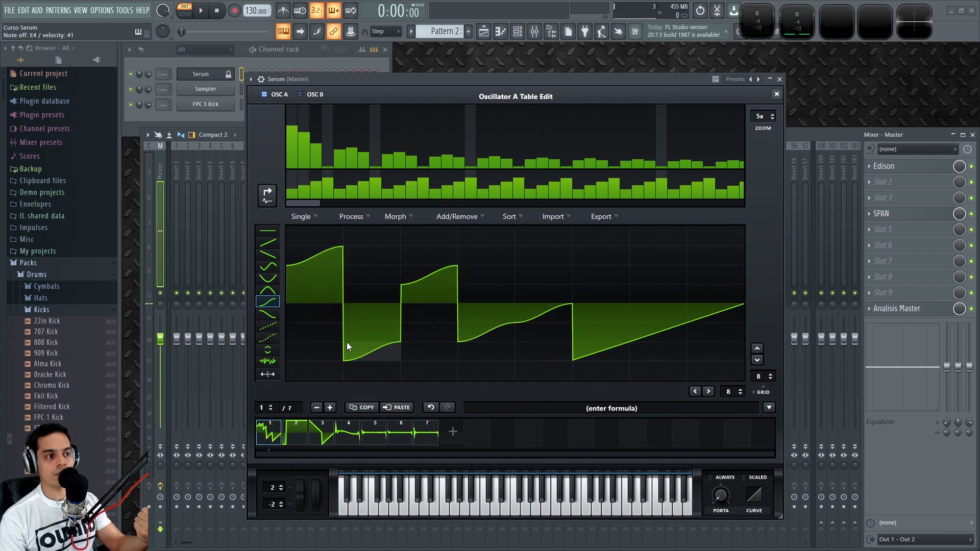
Step: Redraw frame 1 as a triangle above the zero line, using rising ramps in the first half and falling ramps in the second
{"action": "left_click", "coordinate": [267, 243]}
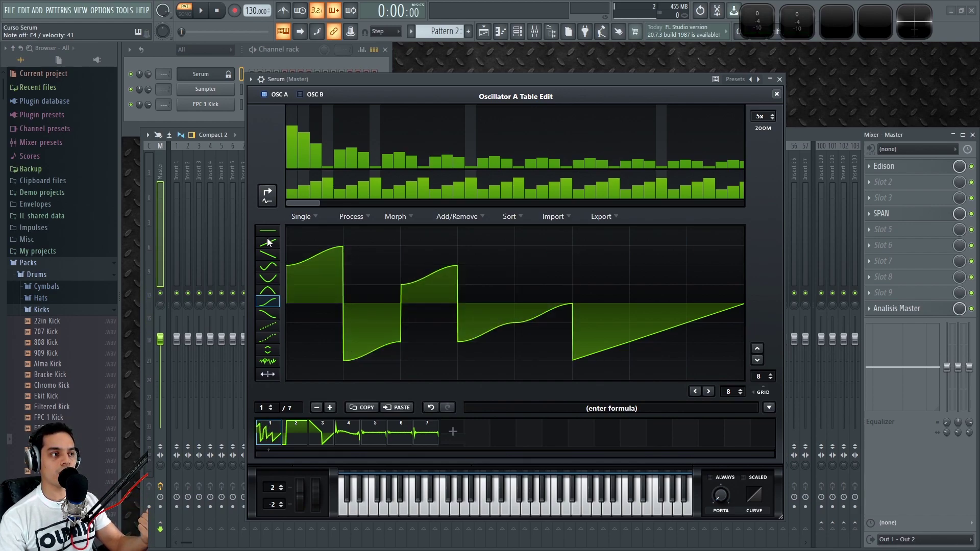
{"action": "left_click_drag", "start_coordinate": [310, 300], "coordinate": [493, 241]}
{"action": "mouse_move", "coordinate": [531, 324]}
{"action": "left_mouse_down"}
{"action": "mouse_move", "coordinate": [529, 370]}
{"action": "mouse_move", "coordinate": [690, 320]}
{"action": "mouse_move", "coordinate": [614, 357]}
{"action": "mouse_move", "coordinate": [541, 373]}
{"action": "mouse_move", "coordinate": [559, 379]}
{"action": "mouse_move", "coordinate": [593, 353]}
{"action": "mouse_move", "coordinate": [715, 314]}
{"action": "left_mouse_up"}
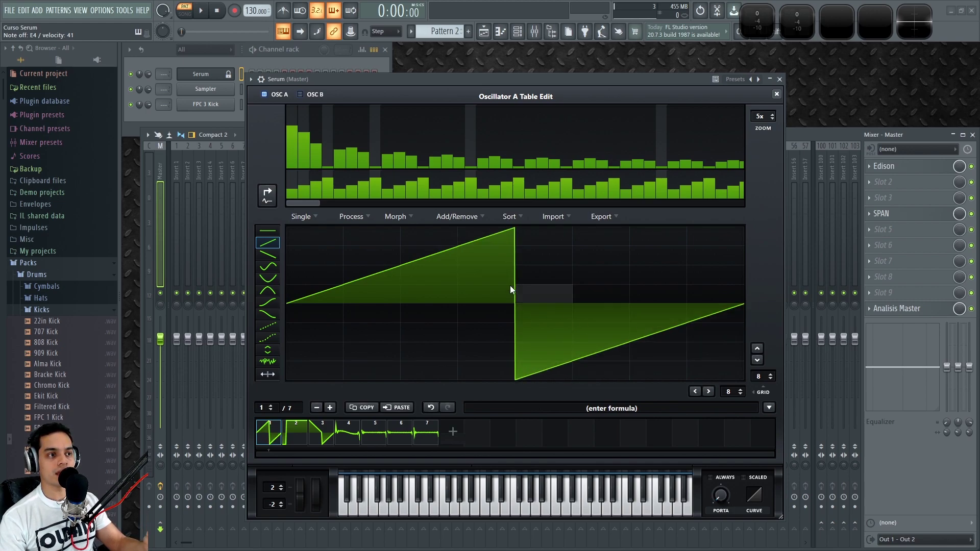
{"action": "left_click", "coordinate": [267, 254]}
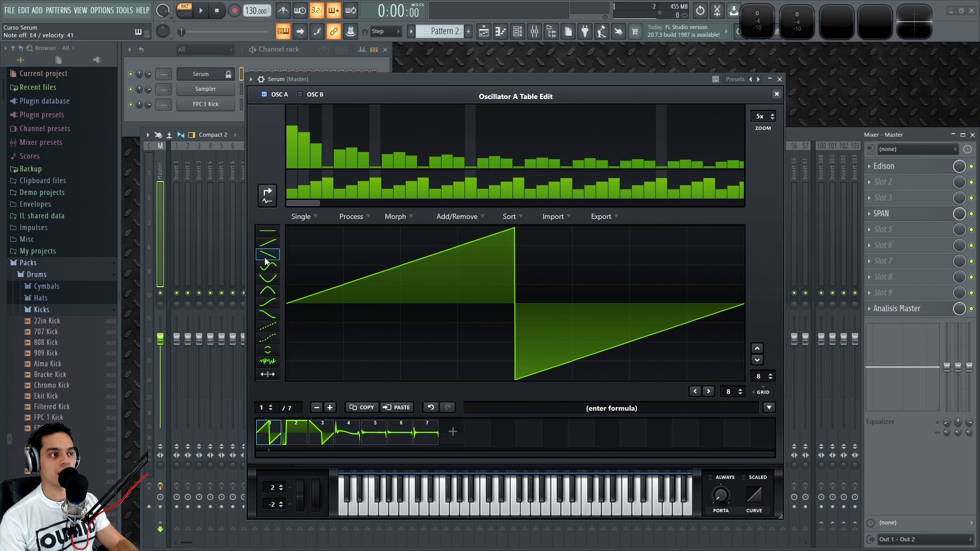
{"action": "mouse_move", "coordinate": [520, 246]}
{"action": "left_mouse_down"}
{"action": "mouse_move", "coordinate": [534, 235]}
{"action": "mouse_move", "coordinate": [703, 289]}
{"action": "left_mouse_up"}
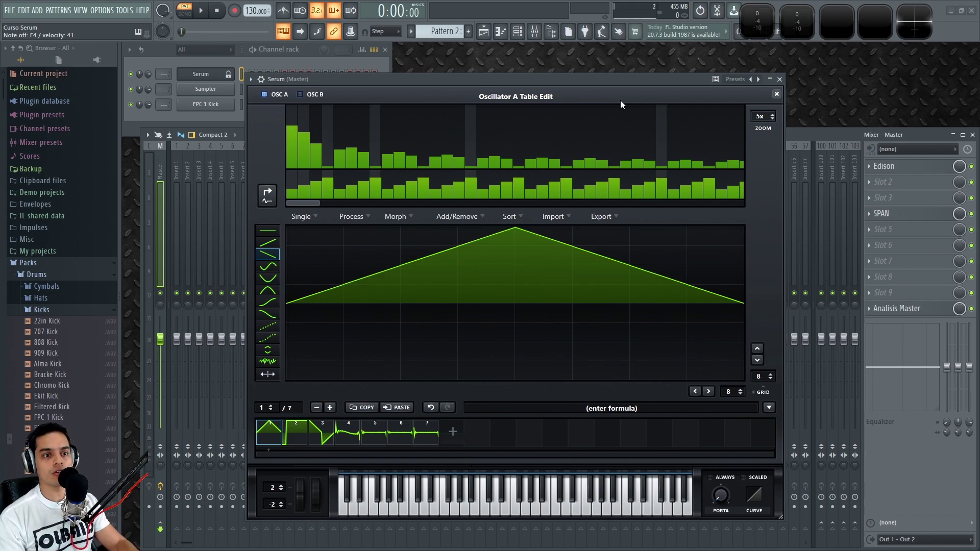
Step: Set the waveform editor's horizontal grid to 17 divisions
{"action": "left_click", "coordinate": [741, 390]}
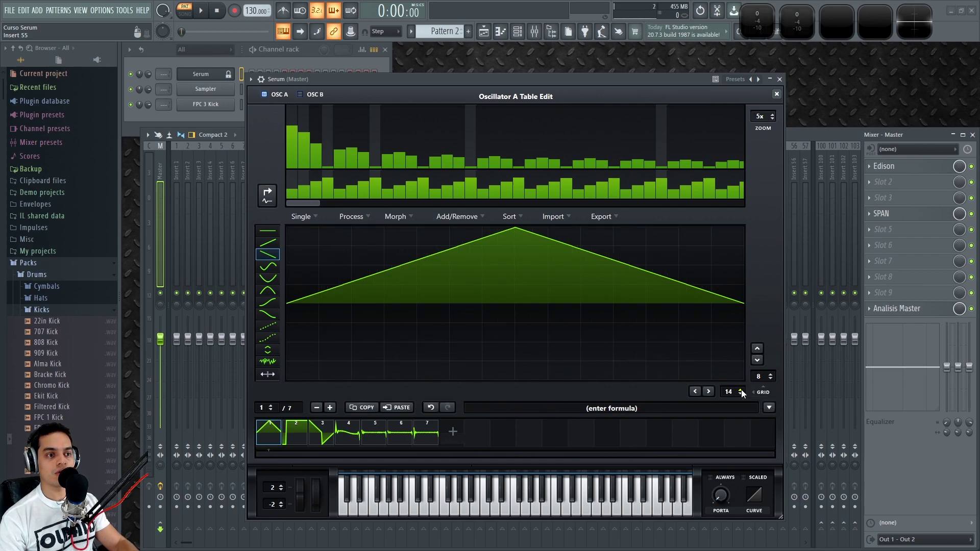
{"action": "left_click", "coordinate": [741, 390]}
{"action": "left_click", "coordinate": [741, 390]}
{"action": "left_click", "coordinate": [741, 390]}
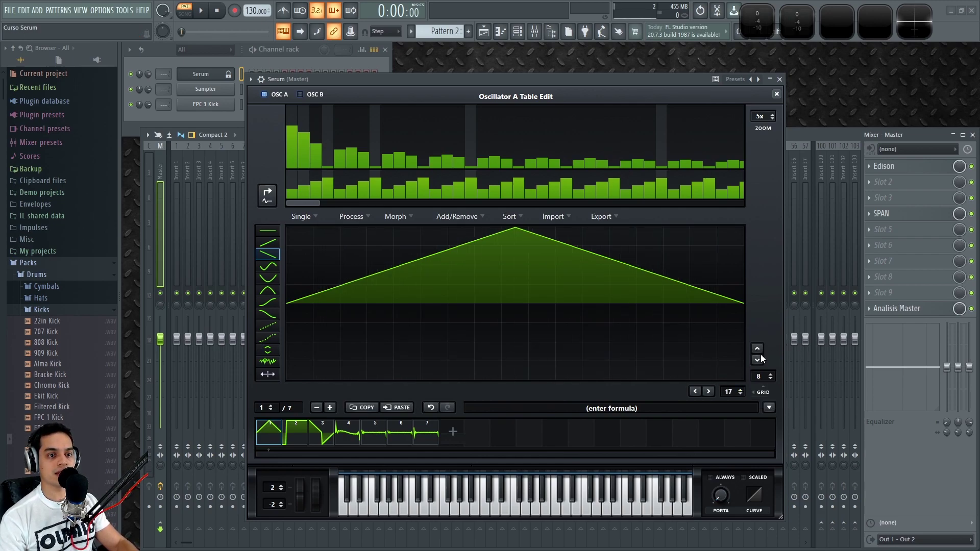
Step: Set the waveform editor's grid to 16 horizontal and 16 vertical divisions
{"action": "left_click", "coordinate": [771, 375]}
{"action": "left_click", "coordinate": [771, 375]}
{"action": "left_click", "coordinate": [771, 374]}
{"action": "left_click", "coordinate": [771, 374]}
{"action": "left_click", "coordinate": [740, 394]}
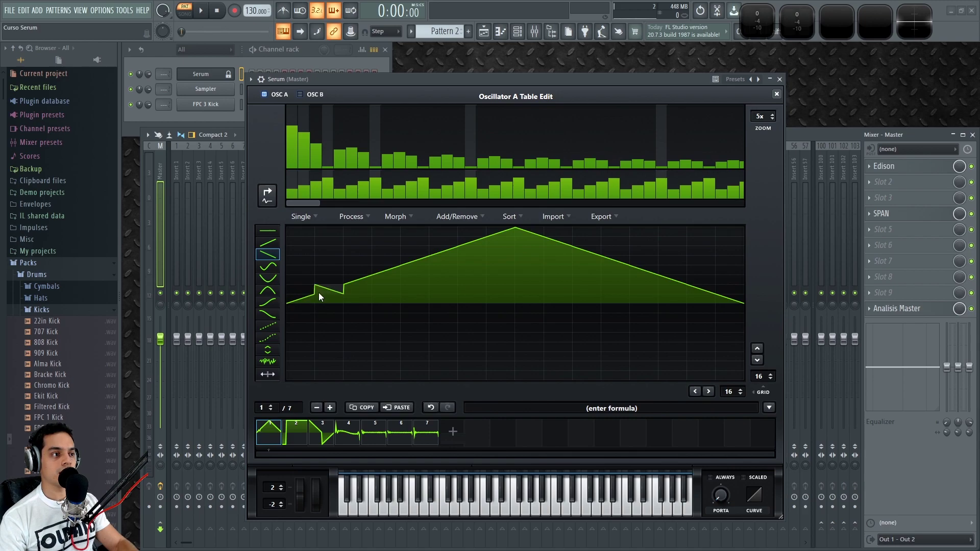
Step: Choose the rising ramp shape and set the grid to 16 horizontal and 8 vertical divisions
{"action": "left_click", "coordinate": [267, 244]}
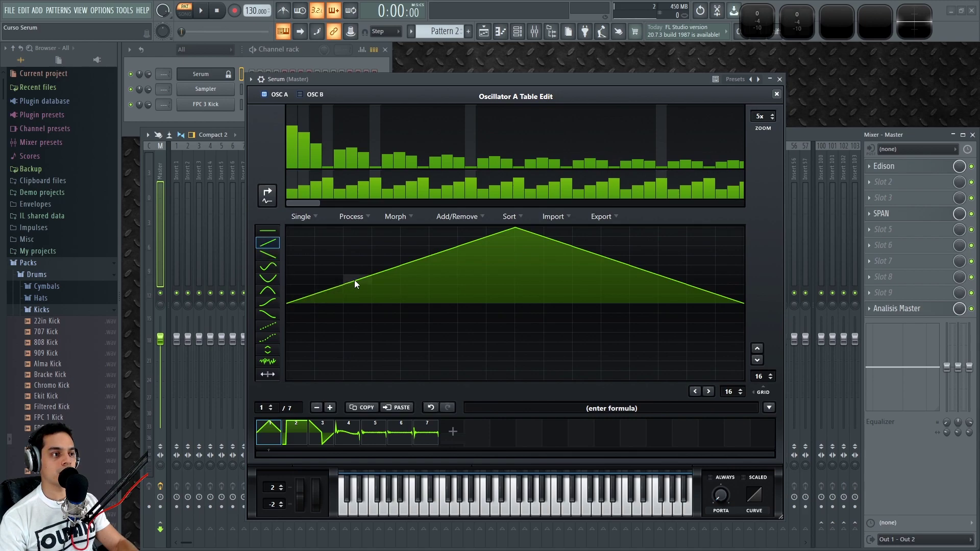
{"action": "left_click", "coordinate": [741, 390]}
{"action": "left_click", "coordinate": [741, 390]}
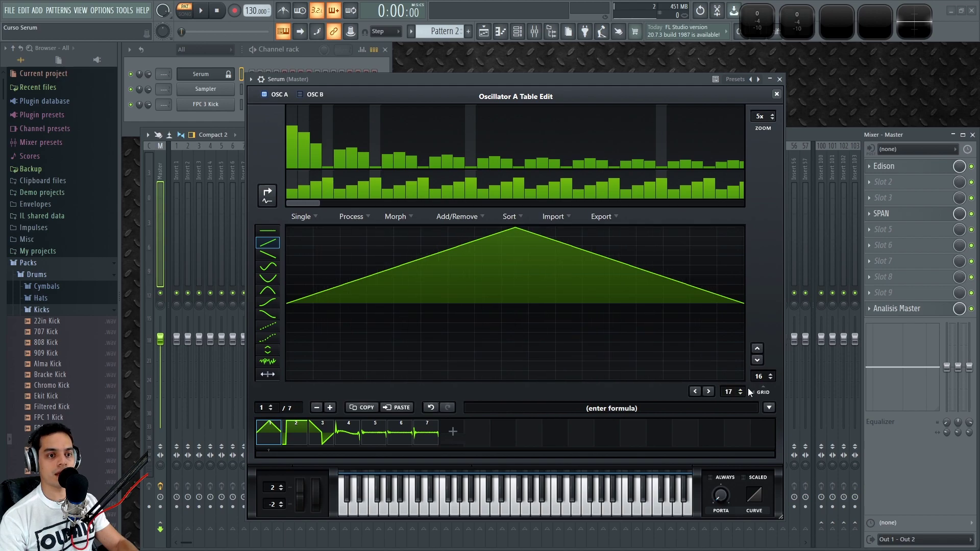
{"action": "left_click", "coordinate": [770, 379]}
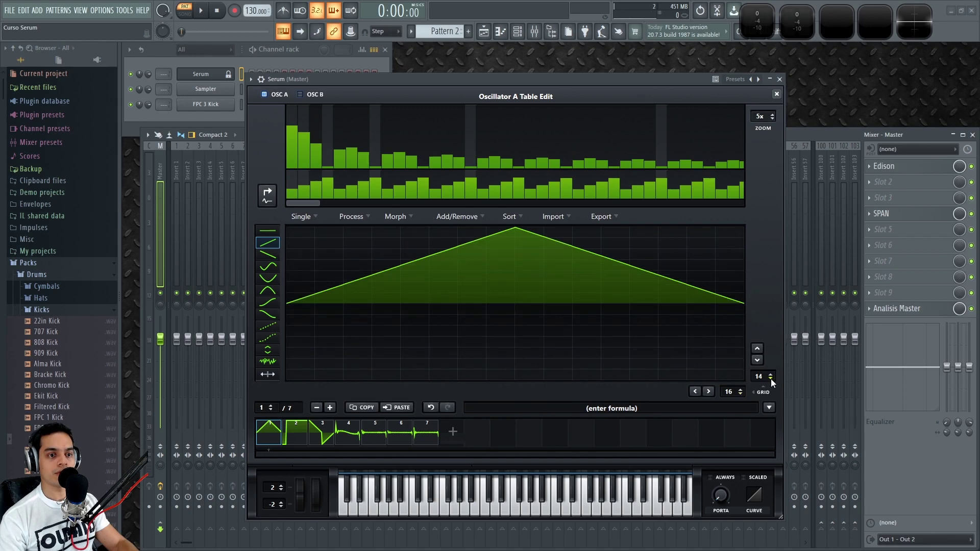
Step: Redraw frame 1 as a full triangle wave around the zero line, with rising ramps in the outer quarters and falling ramps in the middle half
{"action": "mouse_move", "coordinate": [302, 298]}
{"action": "left_mouse_down"}
{"action": "mouse_move", "coordinate": [351, 276]}
{"action": "mouse_move", "coordinate": [379, 238]}
{"action": "left_mouse_up"}
{"action": "left_click", "coordinate": [378, 235]}
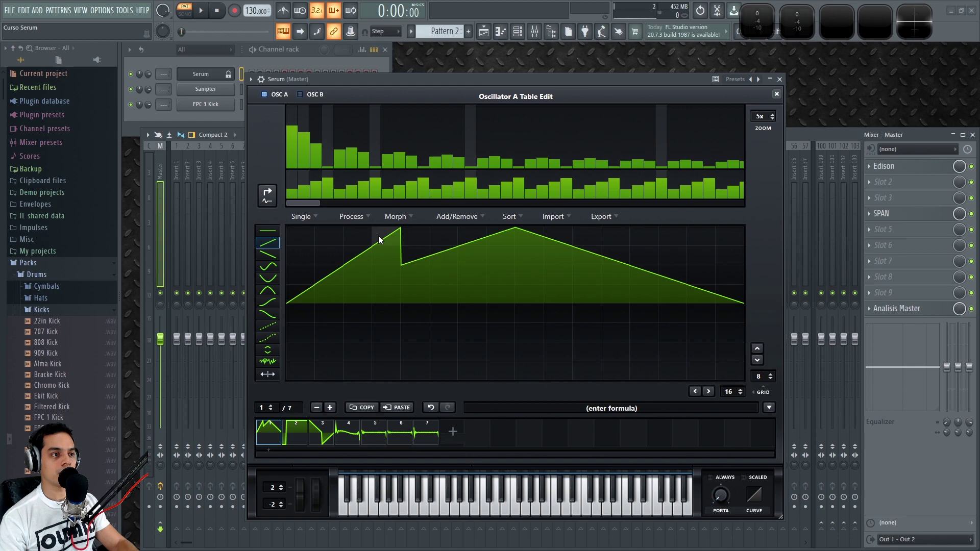
{"action": "left_click", "coordinate": [270, 255]}
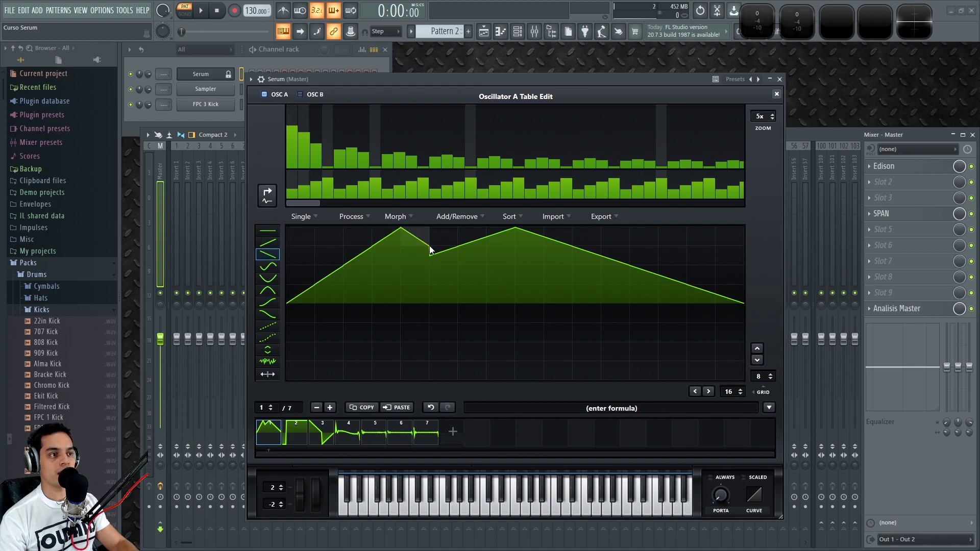
{"action": "mouse_move", "coordinate": [463, 268]}
{"action": "left_mouse_down"}
{"action": "mouse_move", "coordinate": [605, 367]}
{"action": "mouse_move", "coordinate": [703, 333]}
{"action": "left_mouse_up"}
{"action": "left_click", "coordinate": [267, 242]}
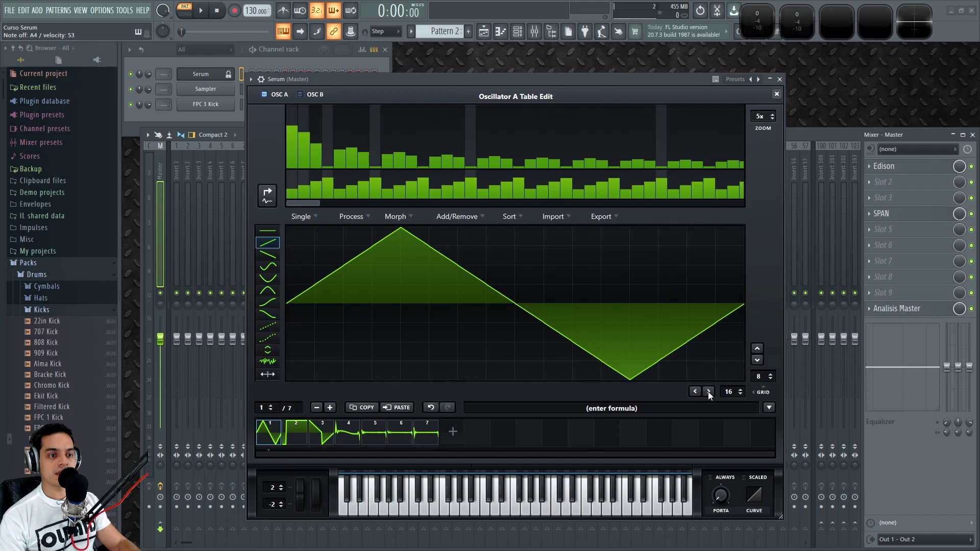
Step: Shift frame 1's triangle wave back and forth horizontally by single grid steps, ending nine steps to the right
{"action": "left_click", "coordinate": [708, 391]}
{"action": "left_click", "coordinate": [695, 391]}
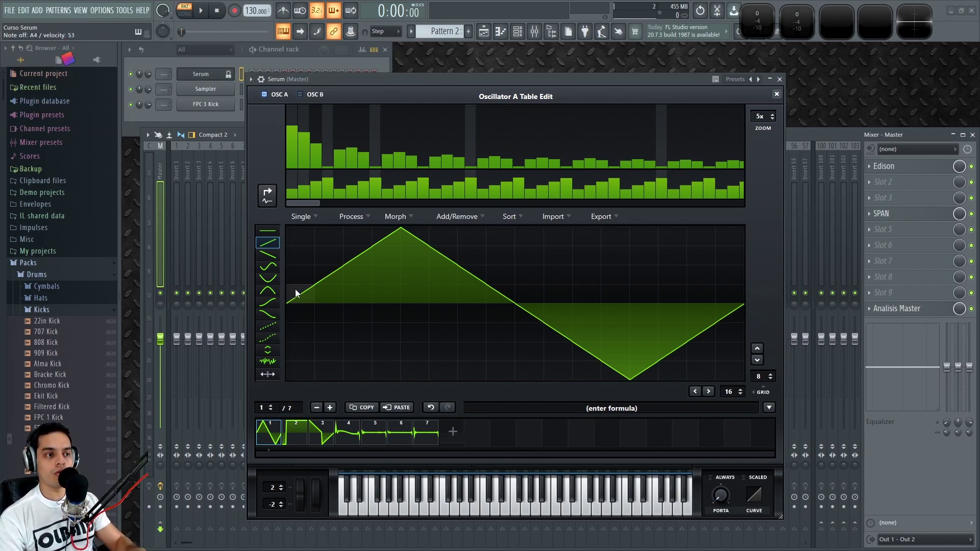
{"action": "left_click", "coordinate": [709, 392]}
{"action": "left_click", "coordinate": [709, 391]}
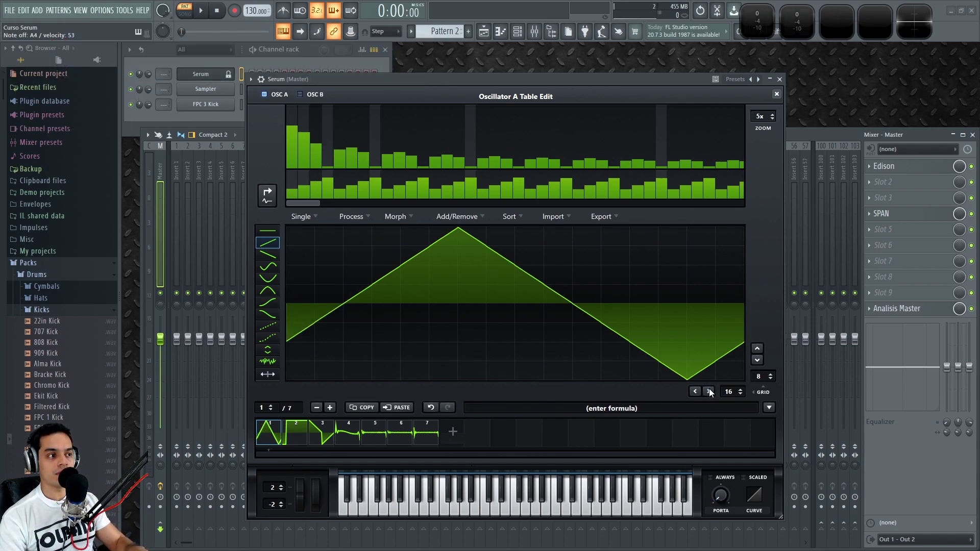
{"action": "left_click", "coordinate": [709, 392]}
{"action": "left_click", "coordinate": [709, 391]}
{"action": "left_click", "coordinate": [709, 391]}
{"action": "left_click", "coordinate": [708, 391]}
{"action": "left_click", "coordinate": [709, 392]}
{"action": "left_click", "coordinate": [709, 391]}
{"action": "left_click", "coordinate": [709, 392]}
{"action": "left_click", "coordinate": [709, 391]}
{"action": "left_click", "coordinate": [695, 392]}
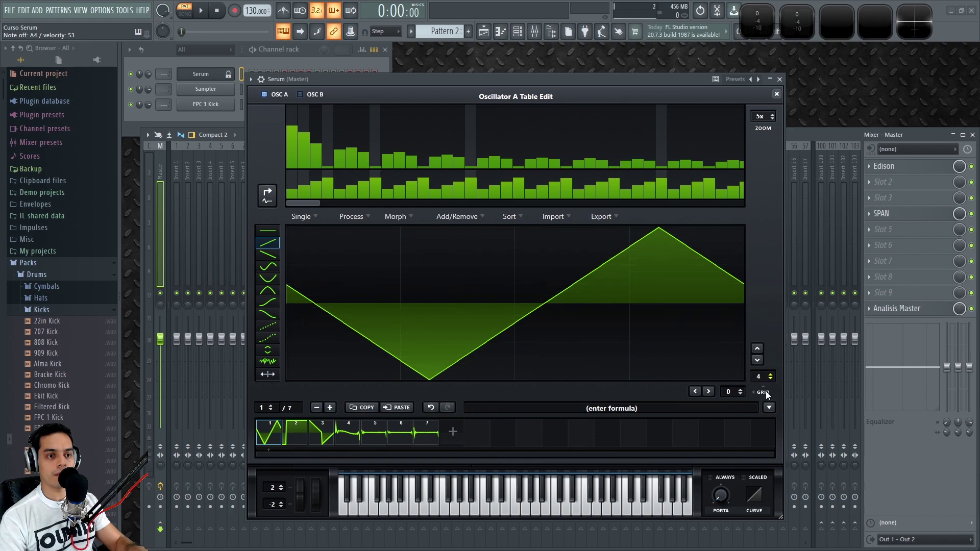
Step: Set the grid to 3 horizontal and 1 vertical divisions and shift the triangle wave a net one grid step to the right
{"action": "scroll", "coordinate": [730, 391], "scroll_direction": "up", "scroll_amount": 3}
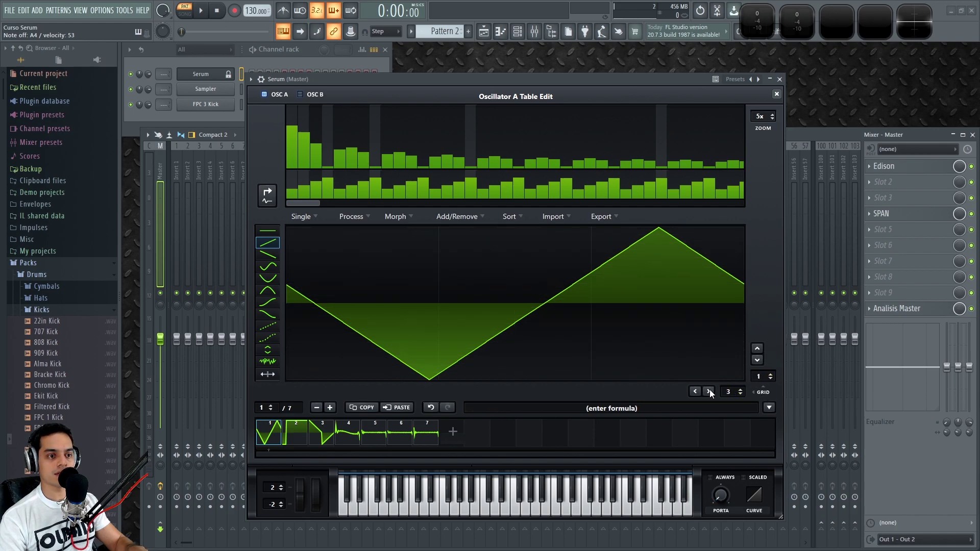
{"action": "left_click", "coordinate": [709, 391]}
{"action": "left_click", "coordinate": [709, 391]}
{"action": "left_click", "coordinate": [695, 391]}
{"action": "left_click", "coordinate": [708, 391]}
{"action": "left_click", "coordinate": [696, 391]}
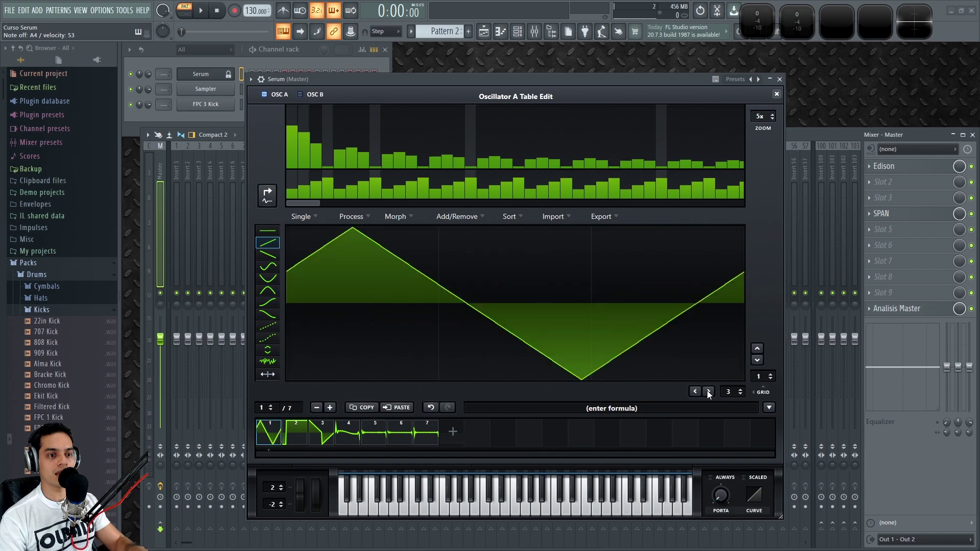
Step: Set both grid values to 64 and shift the wave in fine steps, six to the right and nine back to the left
{"action": "left_click_drag", "start_coordinate": [760, 377], "coordinate": [761, 174]}
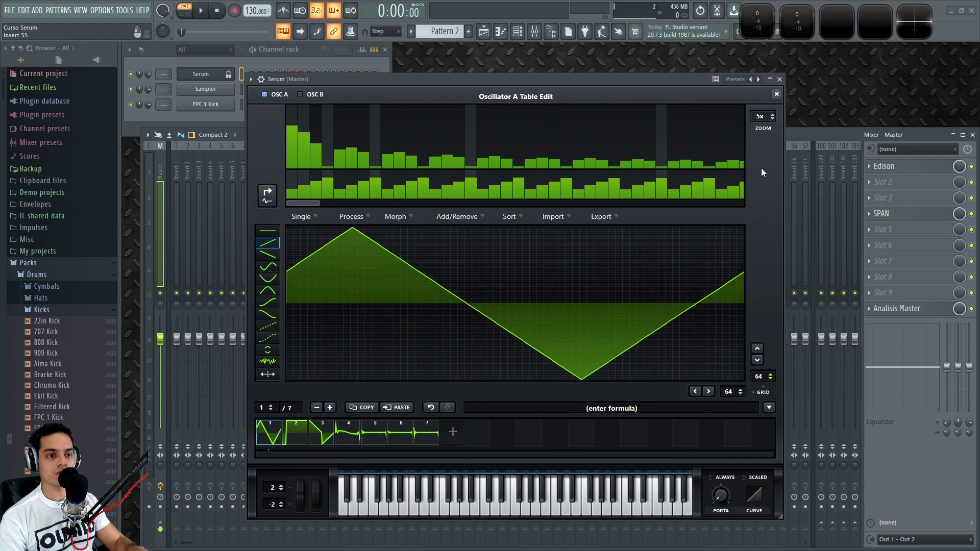
{"action": "left_click", "coordinate": [706, 392]}
{"action": "left_click", "coordinate": [706, 392]}
{"action": "left_click", "coordinate": [706, 392]}
{"action": "left_click", "coordinate": [706, 392]}
{"action": "left_click", "coordinate": [706, 392]}
{"action": "left_click", "coordinate": [706, 391]}
{"action": "left_click", "coordinate": [695, 391]}
{"action": "left_click", "coordinate": [694, 392]}
{"action": "left_click", "coordinate": [694, 392]}
{"action": "left_click", "coordinate": [694, 391]}
{"action": "left_click", "coordinate": [694, 391]}
{"action": "left_click", "coordinate": [694, 392]}
{"action": "left_click", "coordinate": [694, 392]}
{"action": "left_click", "coordinate": [695, 392]}
{"action": "left_click", "coordinate": [694, 391]}
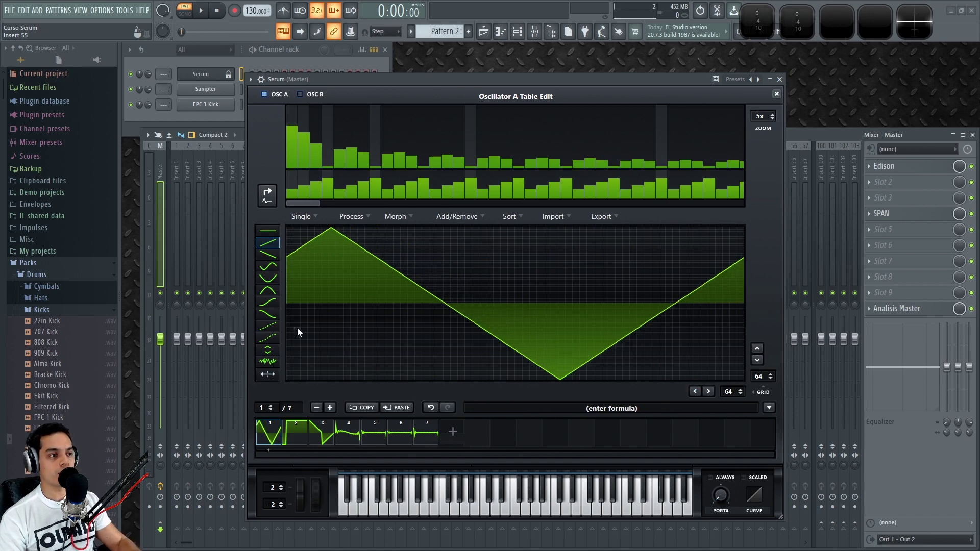
Step: Reset the waveform editor's horizontal and vertical grid to 8 divisions each
{"action": "left_click_drag", "start_coordinate": [755, 397], "coordinate": [757, 379]}
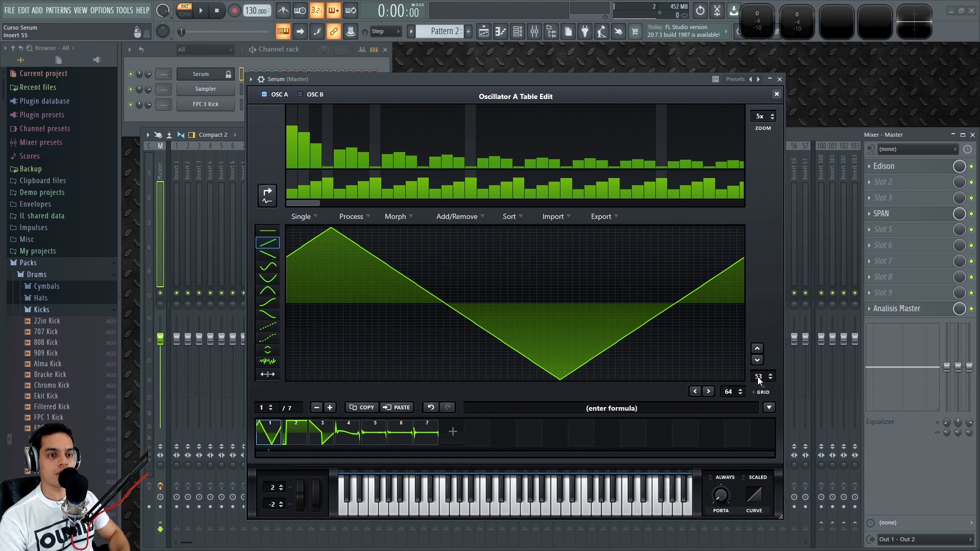
{"action": "left_click", "coordinate": [758, 377], "text": "ctrl"}
{"action": "left_click", "coordinate": [729, 394], "text": "ctrl"}
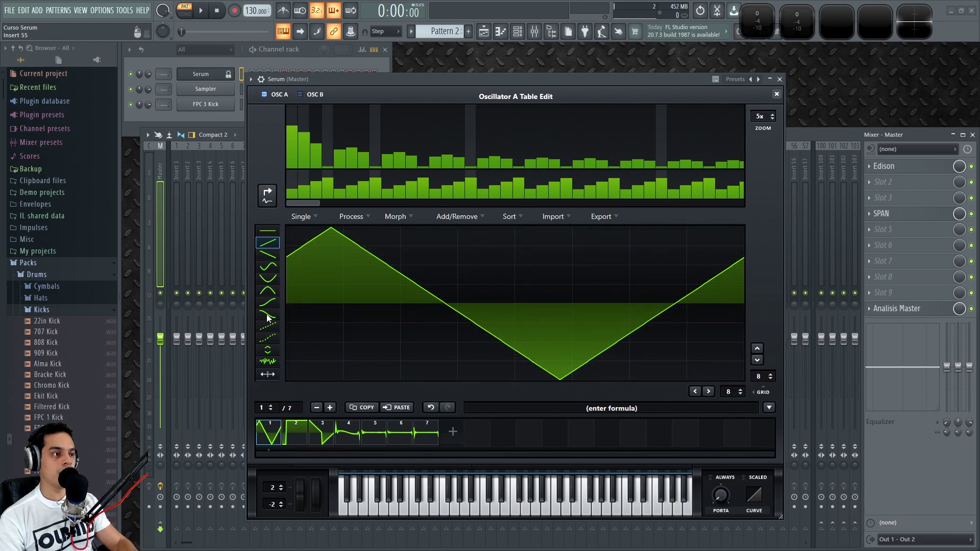
Step: Offset the waveform vertically in the second to fourth grid columns of frame 1, and add noise to the fourth and fifth columns
{"action": "left_click", "coordinate": [267, 350]}
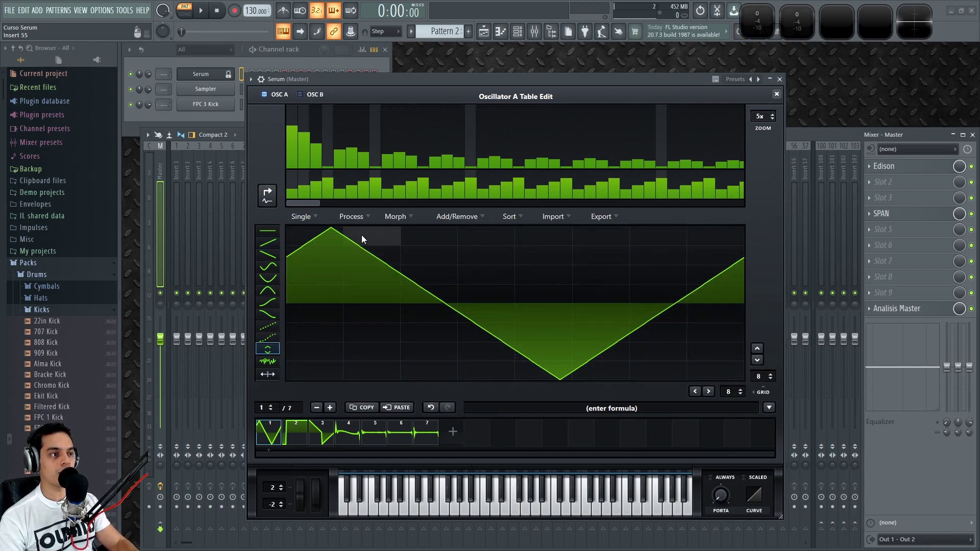
{"action": "left_click_drag", "start_coordinate": [366, 238], "coordinate": [487, 347]}
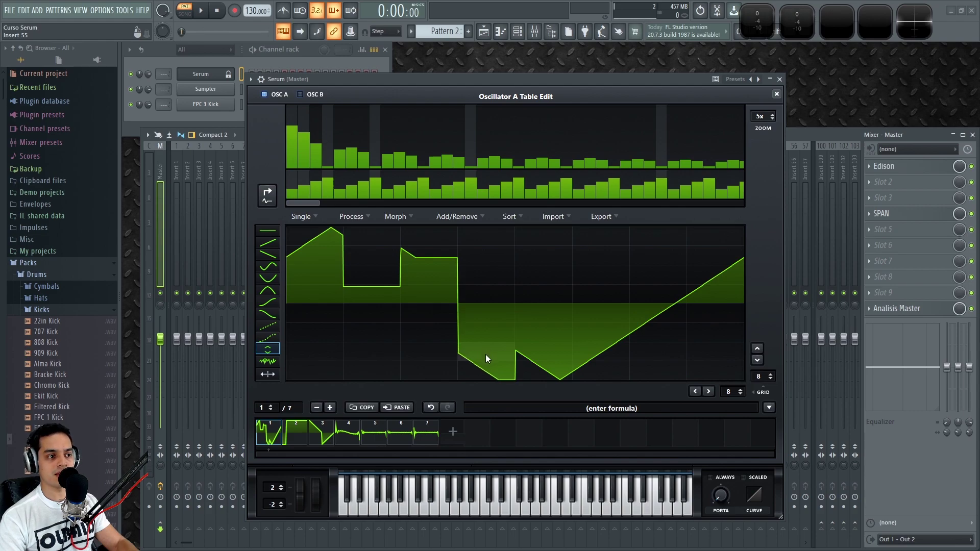
{"action": "left_click_drag", "start_coordinate": [486, 384], "coordinate": [477, 270]}
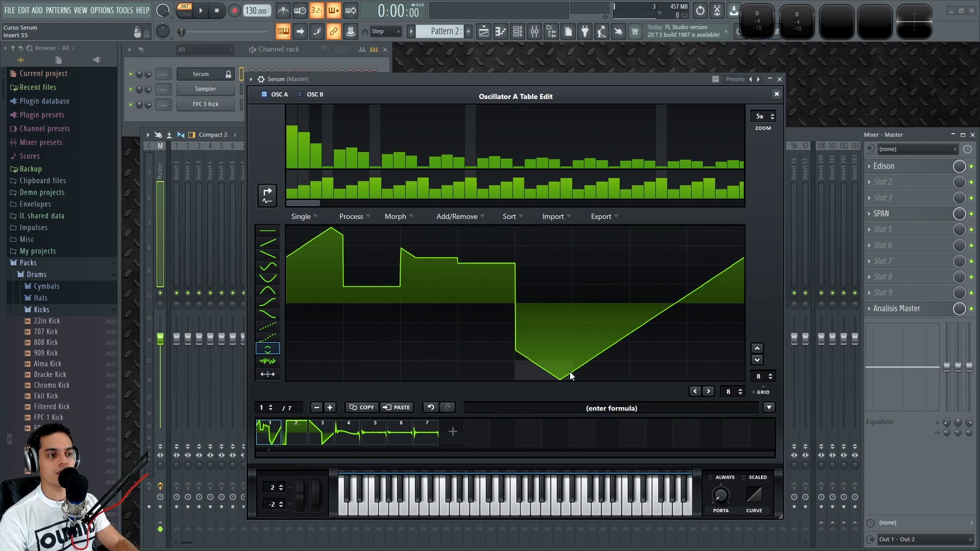
{"action": "left_click", "coordinate": [267, 361]}
{"action": "mouse_move", "coordinate": [489, 309]}
{"action": "left_mouse_down"}
{"action": "mouse_move", "coordinate": [488, 263]}
{"action": "mouse_move", "coordinate": [486, 370]}
{"action": "mouse_move", "coordinate": [524, 366]}
{"action": "mouse_move", "coordinate": [530, 333]}
{"action": "mouse_move", "coordinate": [524, 367]}
{"action": "left_mouse_up"}
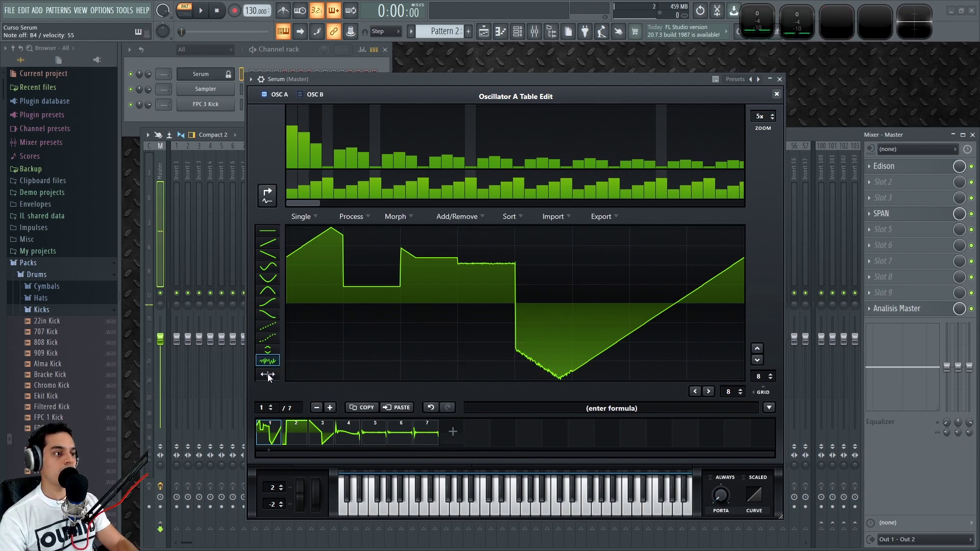
Step: Enable mirrored drawing and draw a rising ramp below the zero line in the second grid column of frame 1
{"action": "left_click", "coordinate": [268, 242]}
{"action": "left_click", "coordinate": [393, 299]}
{"action": "left_click", "coordinate": [372, 351]}
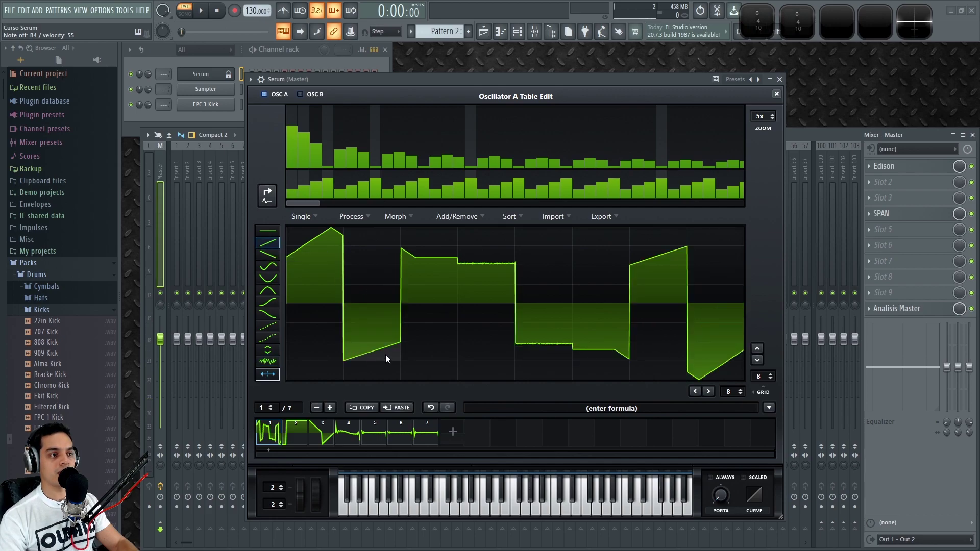
Step: Flatten the first four grid columns of frame 1 and their mirrored counterparts to the zero line with the flat shape
{"action": "left_click", "coordinate": [267, 232]}
{"action": "left_click", "coordinate": [305, 304]}
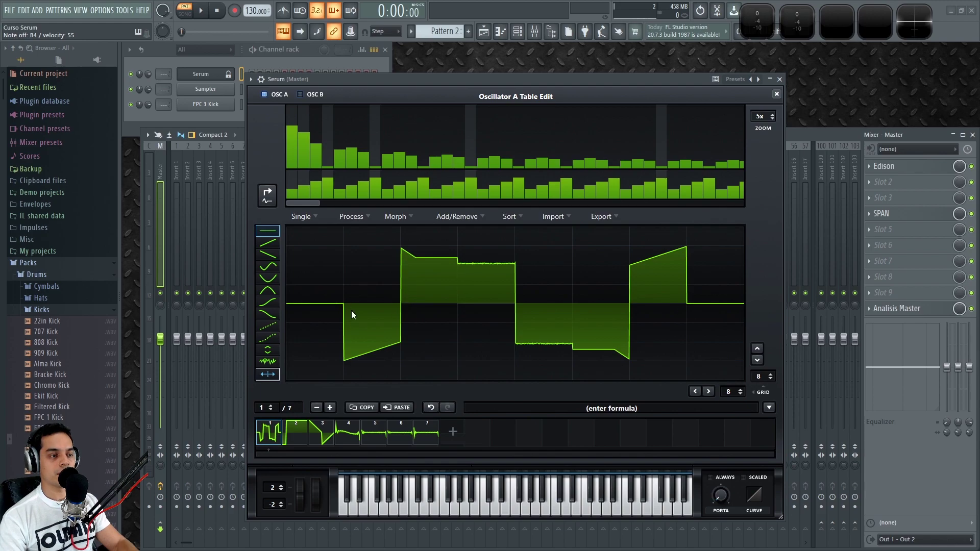
{"action": "left_click", "coordinate": [363, 302]}
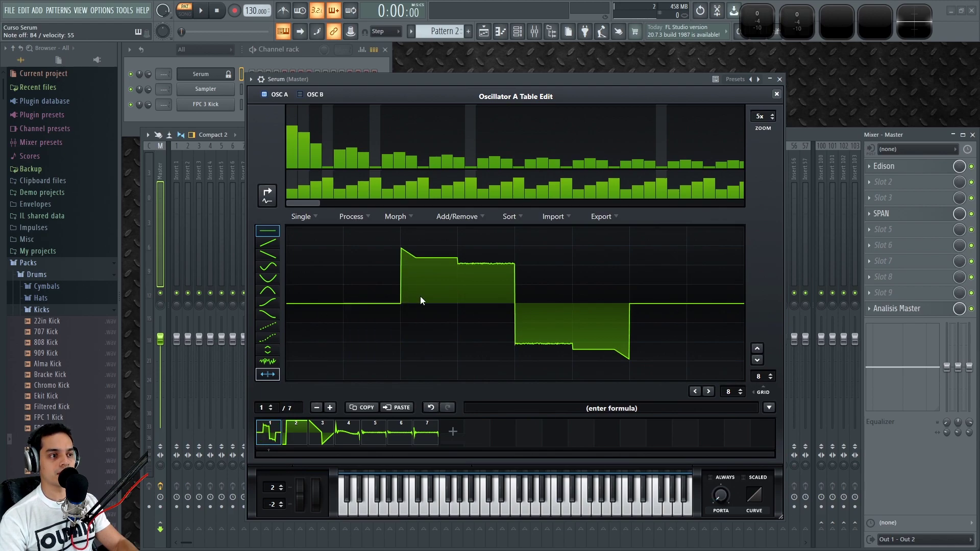
{"action": "left_click", "coordinate": [433, 297]}
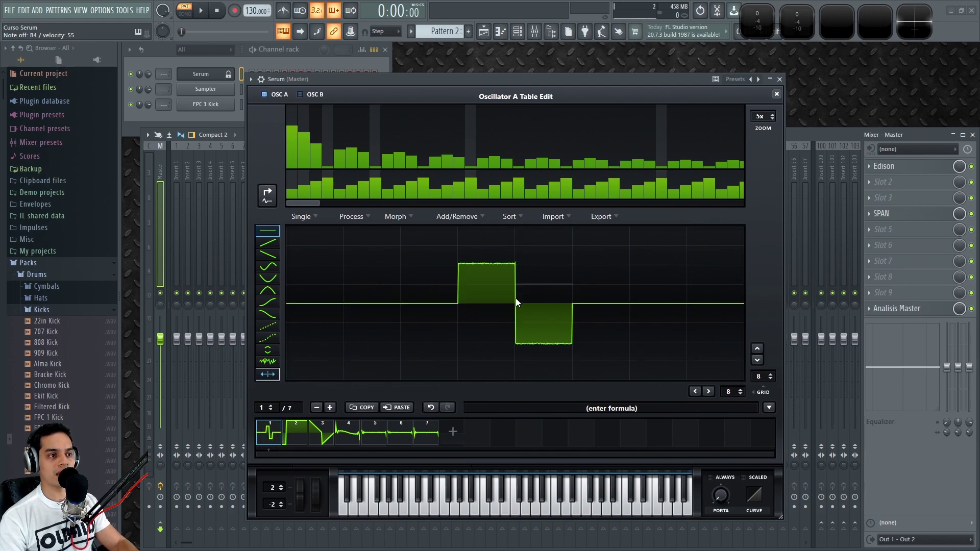
{"action": "left_click", "coordinate": [474, 304]}
Step: Draw flat steps above zero in the second and sixth grid columns and below zero in the third and seventh columns of frame 1
{"action": "left_click", "coordinate": [415, 342]}
{"action": "left_click", "coordinate": [372, 360]}
{"action": "left_click", "coordinate": [380, 274]}
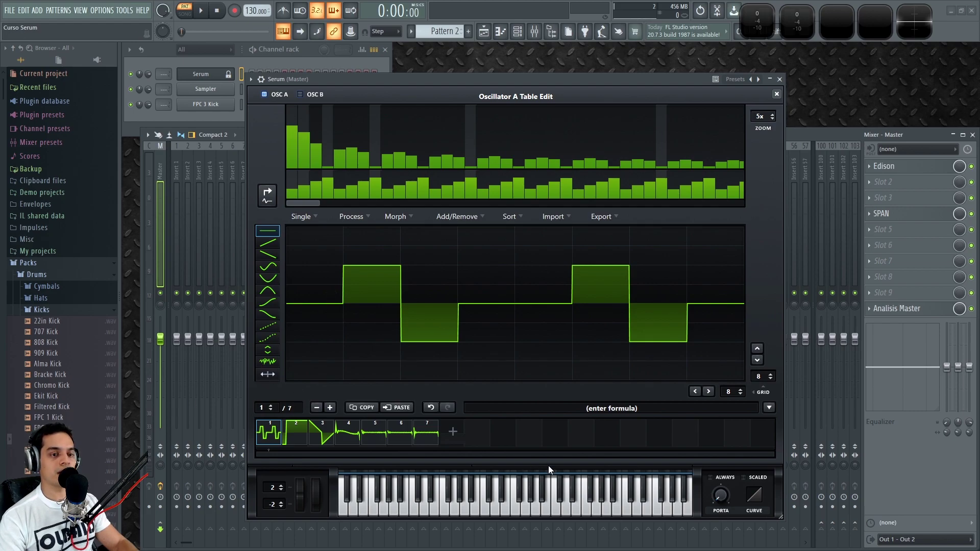
Step: Remove one frame from the table and insert duplicates of frame 4 until the table holds nine frames
{"action": "left_click_drag", "start_coordinate": [270, 407], "coordinate": [422, 434]}
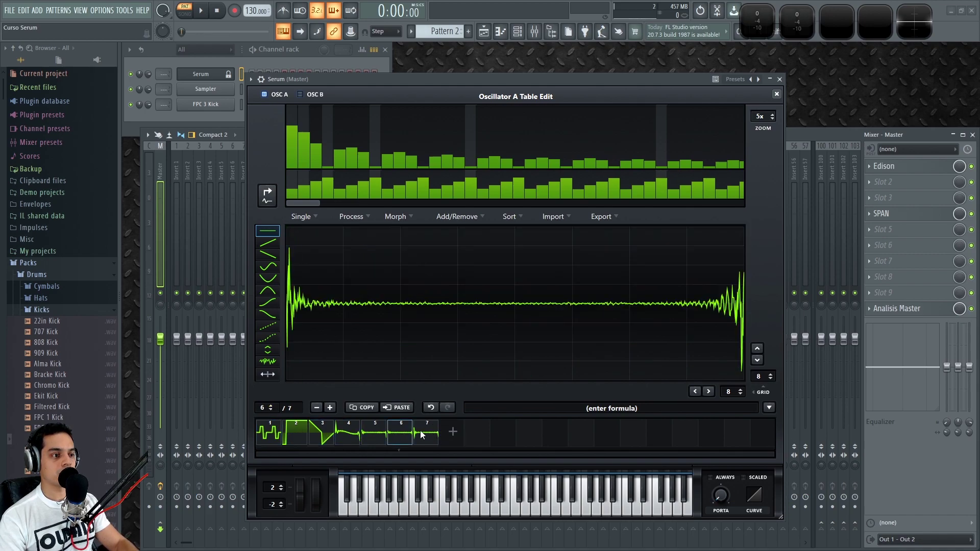
{"action": "left_click_drag", "start_coordinate": [265, 406], "coordinate": [298, 423]}
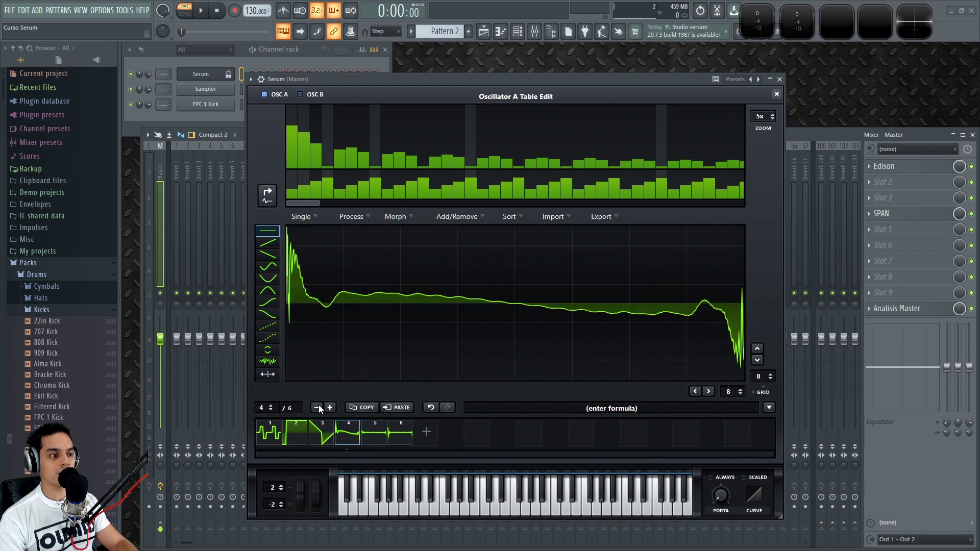
{"action": "left_click", "coordinate": [453, 433]}
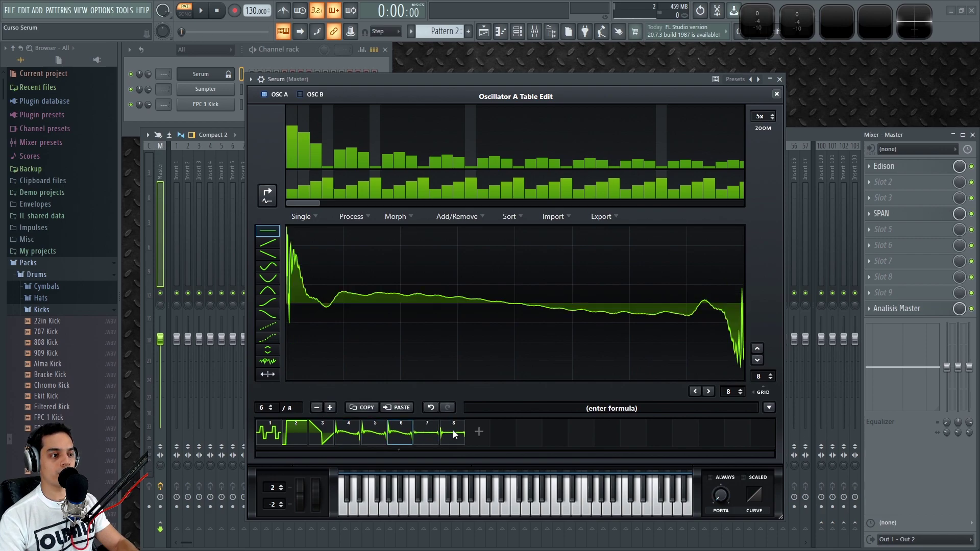
{"action": "left_click", "coordinate": [480, 430]}
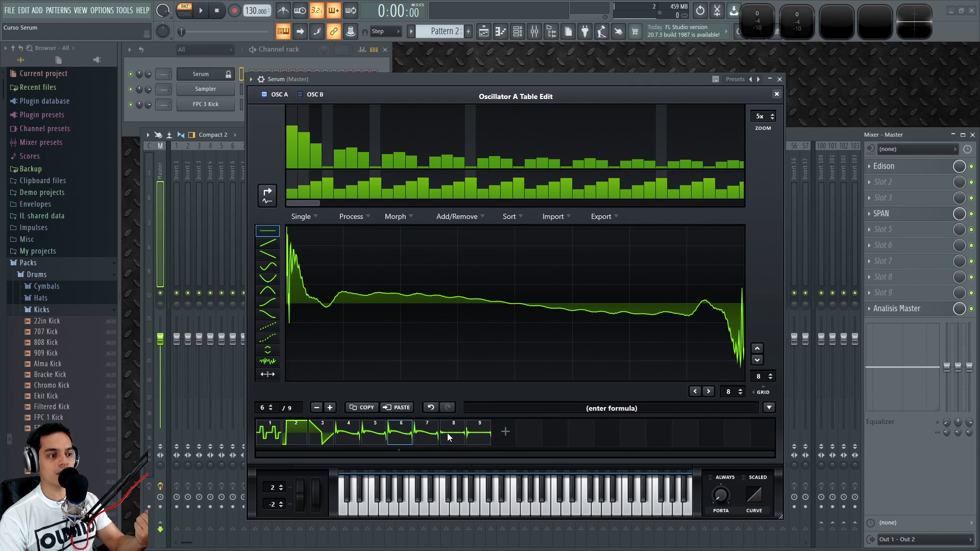
Step: Duplicate frame 2 three times, and remove two frames to leave ten in the table
{"action": "left_click", "coordinate": [299, 430]}
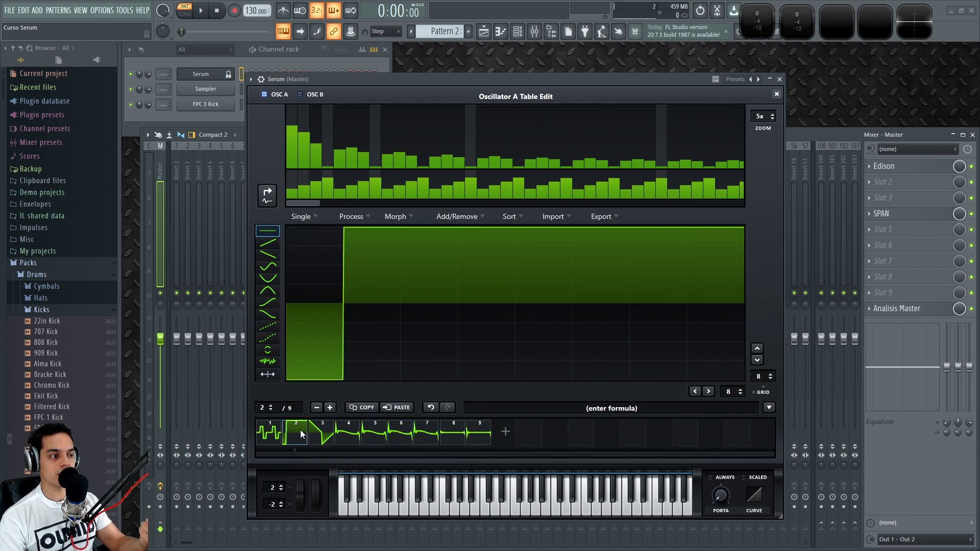
{"action": "left_click", "coordinate": [504, 431]}
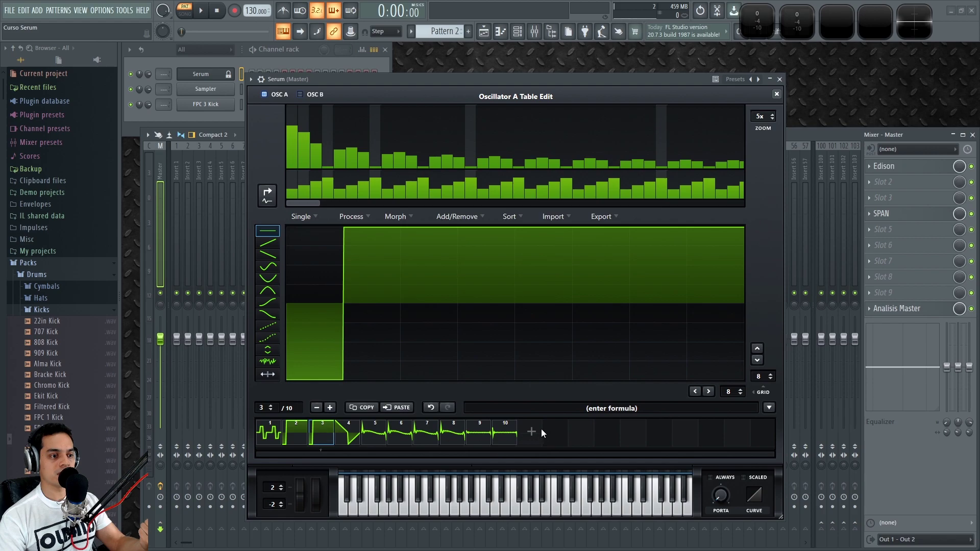
{"action": "left_click", "coordinate": [330, 407]}
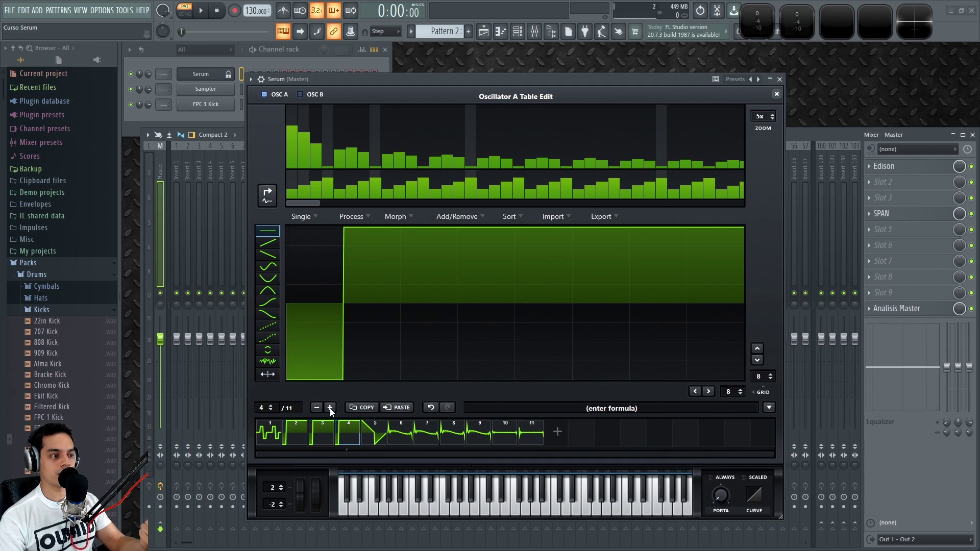
{"action": "left_click", "coordinate": [330, 408]}
{"action": "left_click", "coordinate": [317, 407]}
{"action": "left_click", "coordinate": [317, 408]}
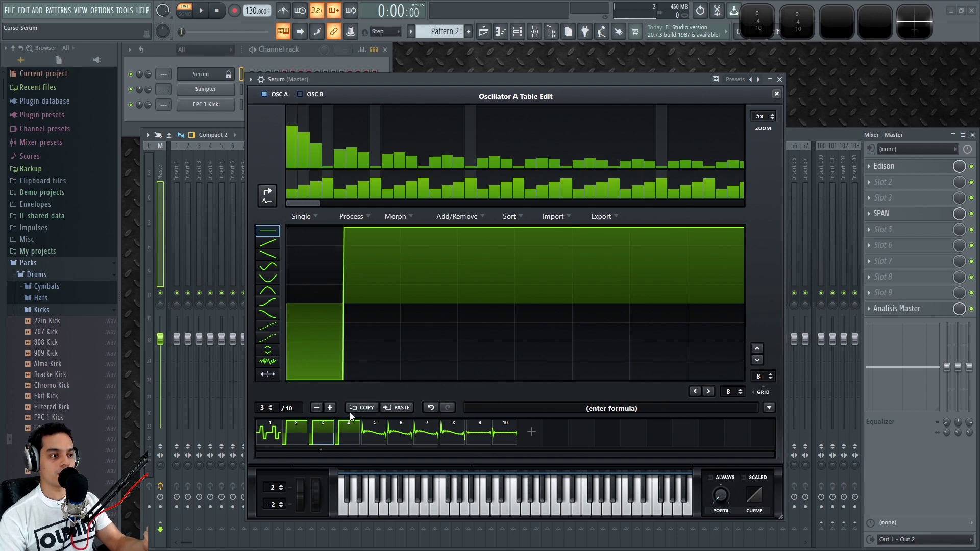
Step: Copy frame 3's waveform and paste it over frame 9
{"action": "left_click", "coordinate": [478, 433]}
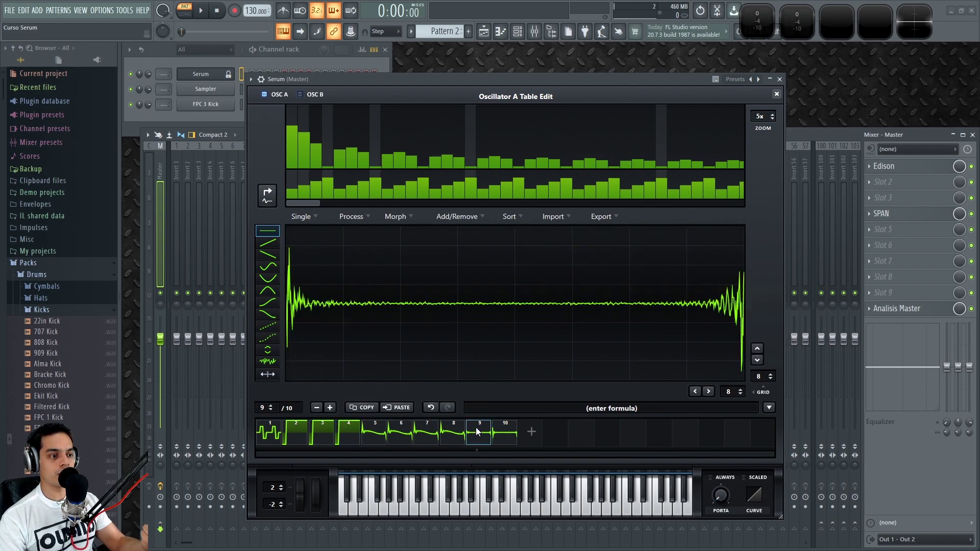
{"action": "left_click", "coordinate": [396, 408]}
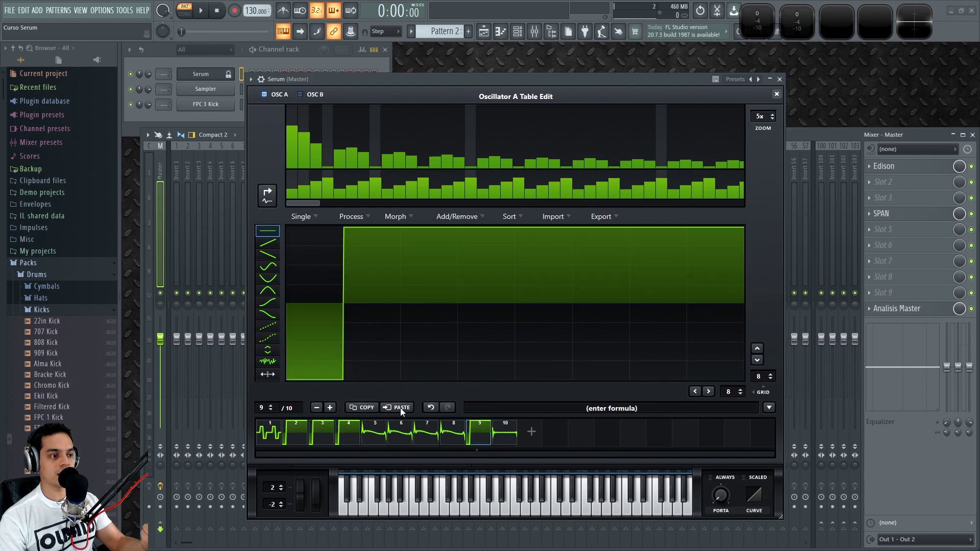
Step: Undo the last waveform paste and redo it
{"action": "left_click", "coordinate": [430, 408]}
{"action": "left_click", "coordinate": [447, 408]}
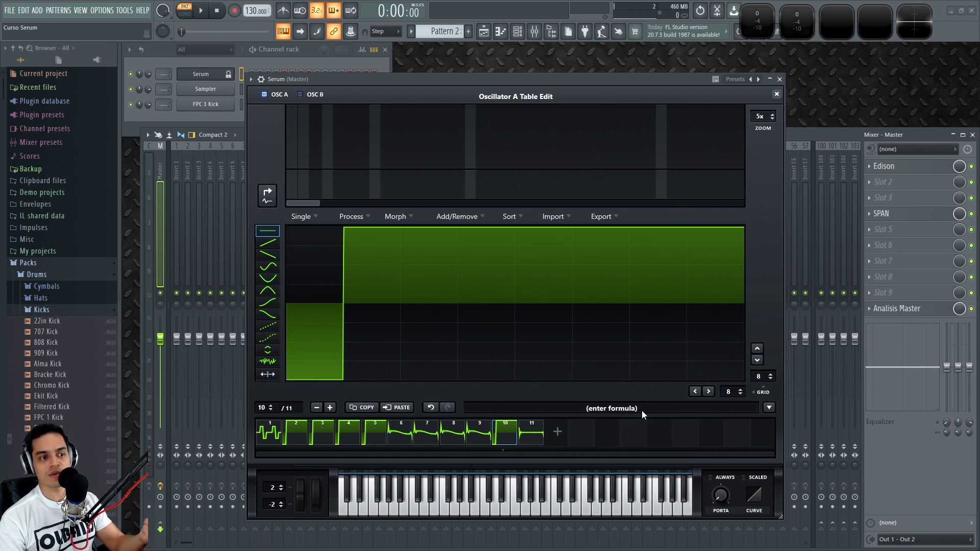
Step: Generate a sine wave in frame 10 with the formula sin(x*pi)
{"action": "left_click", "coordinate": [622, 406]}
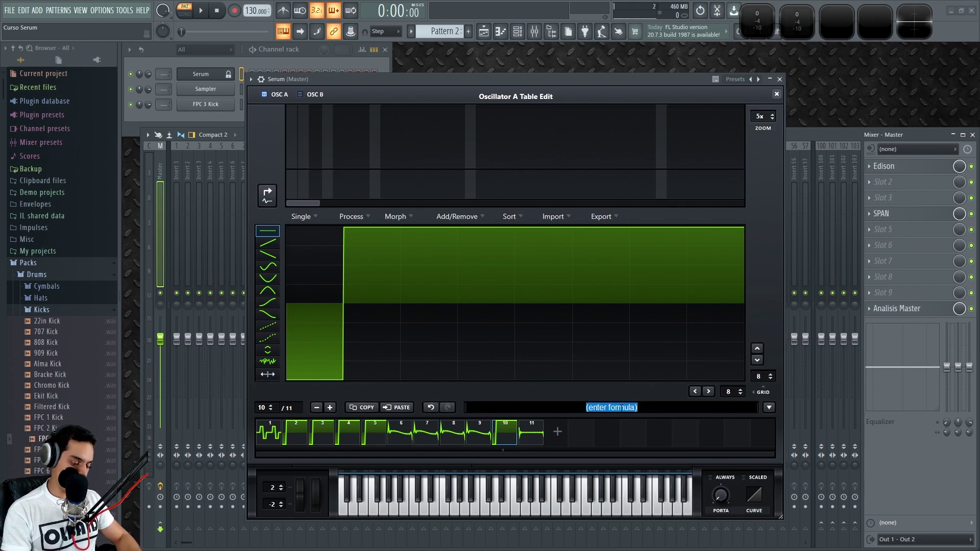
{"action": "type", "text": "sin"}
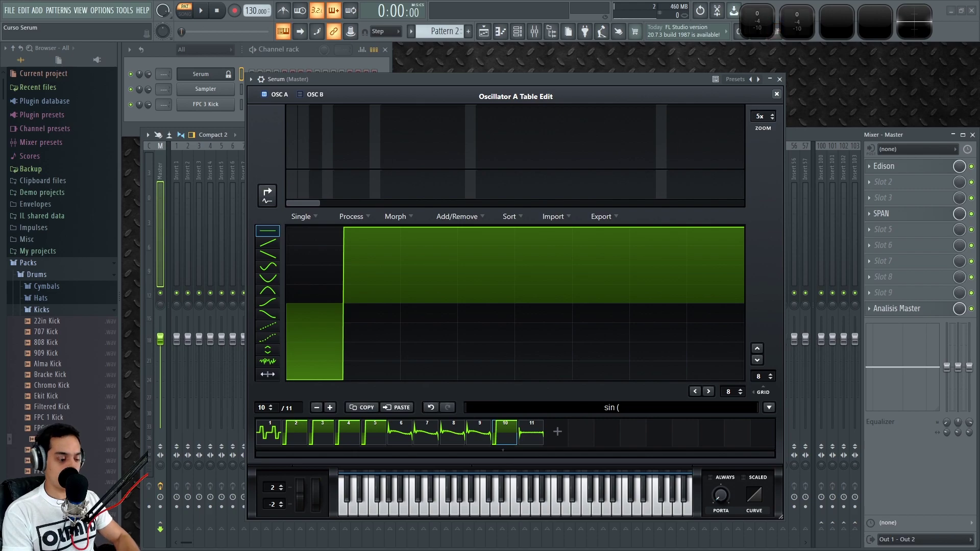
{"action": "type", "text": "(x"}
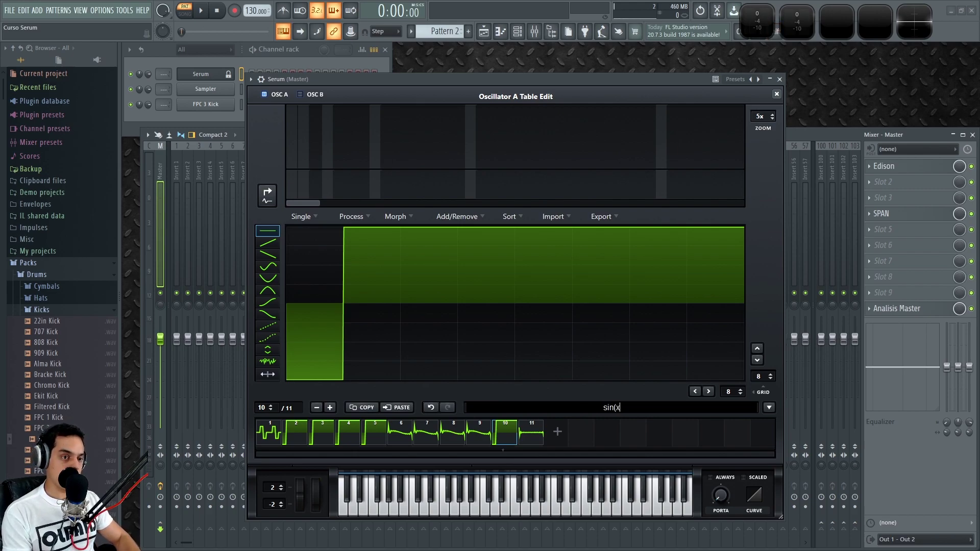
{"action": "type", "text": "*"}
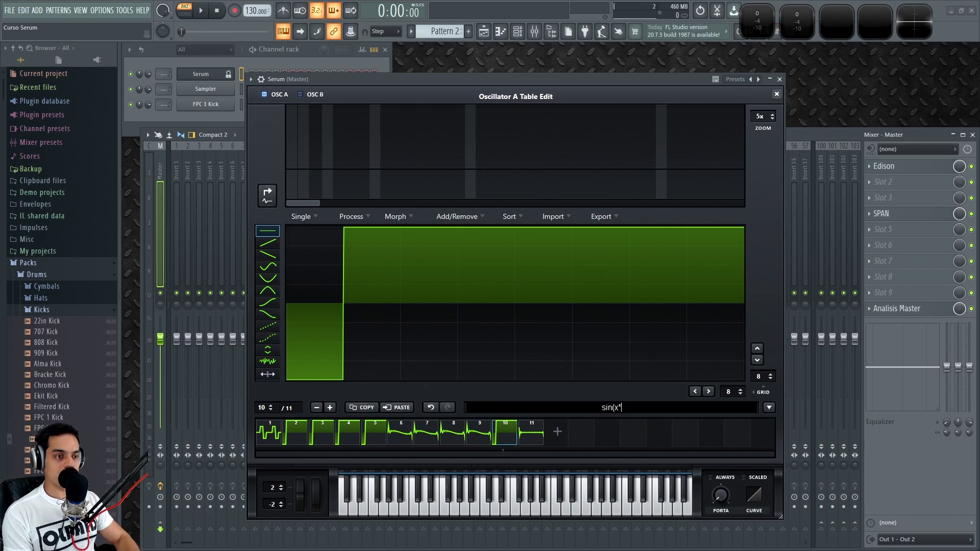
{"action": "type", "text": "pi)"}
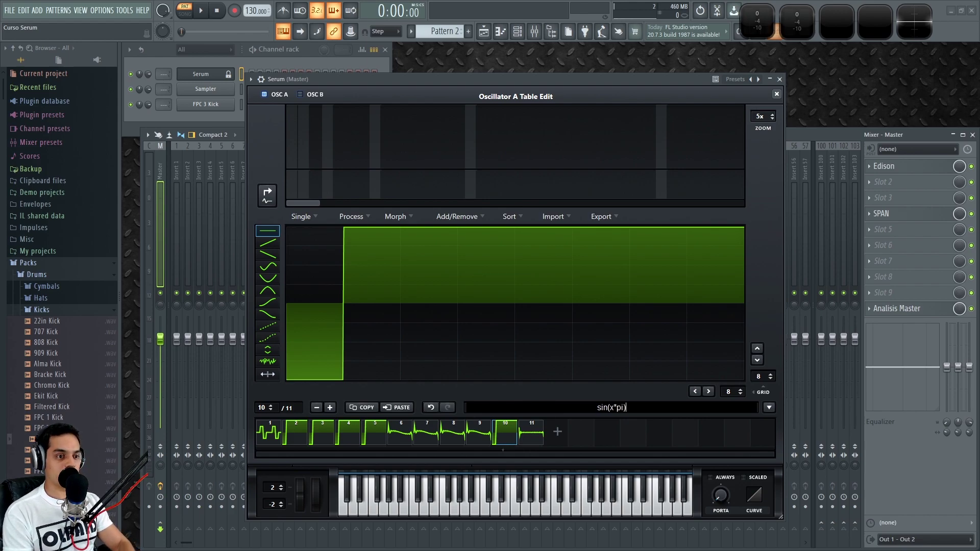
{"action": "key", "text": "Return"}
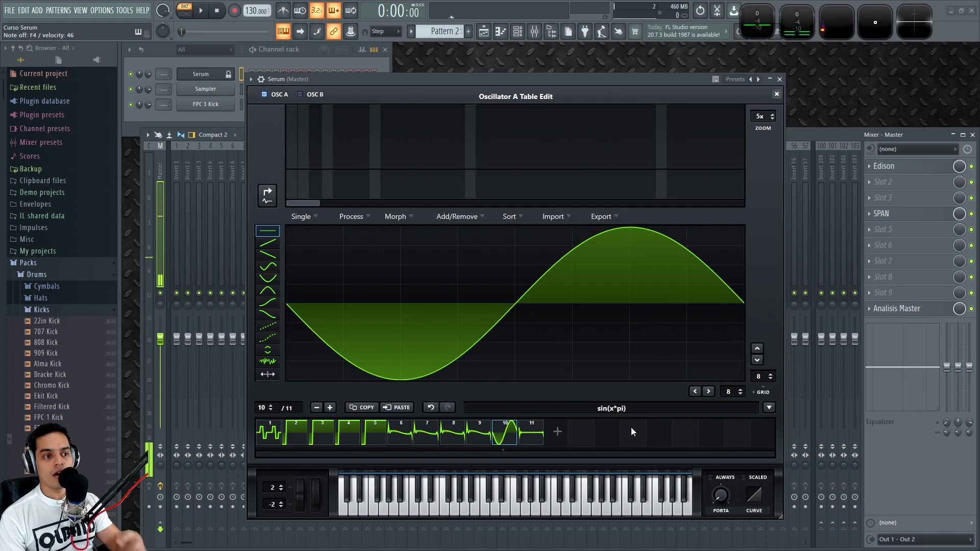
Step: Try the multi-frame formula preset Pitfall, look over its first frames, and undo it
{"action": "left_click", "coordinate": [772, 409]}
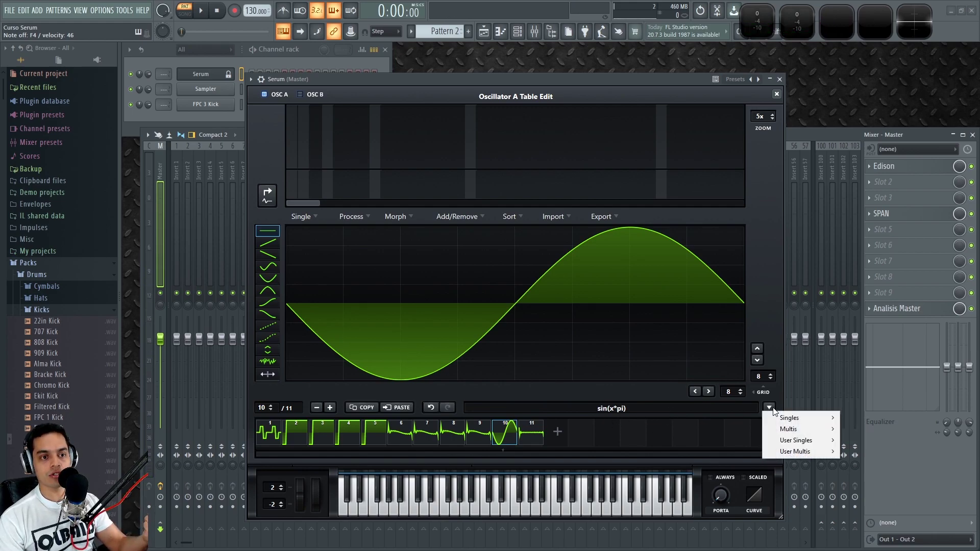
{"action": "mouse_move", "coordinate": [797, 423]}
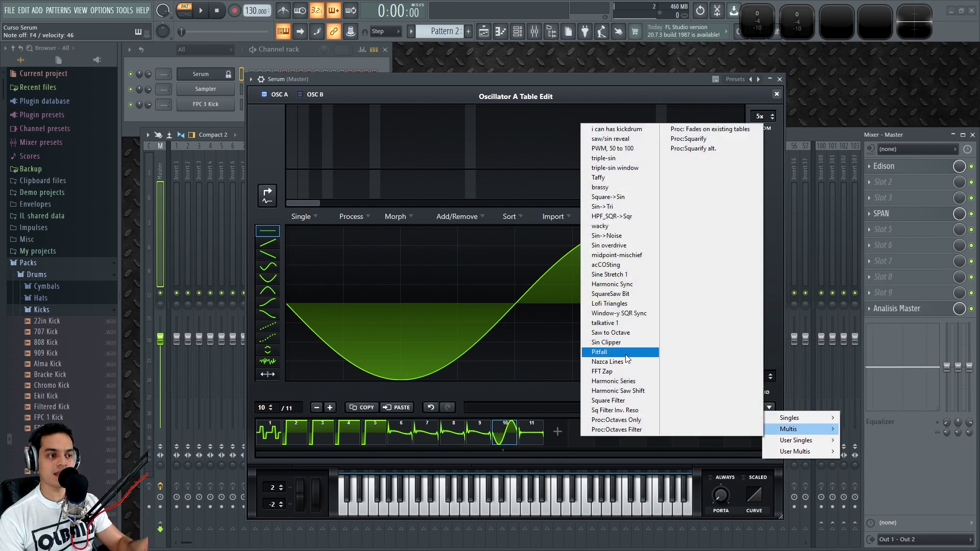
{"action": "left_click", "coordinate": [627, 354]}
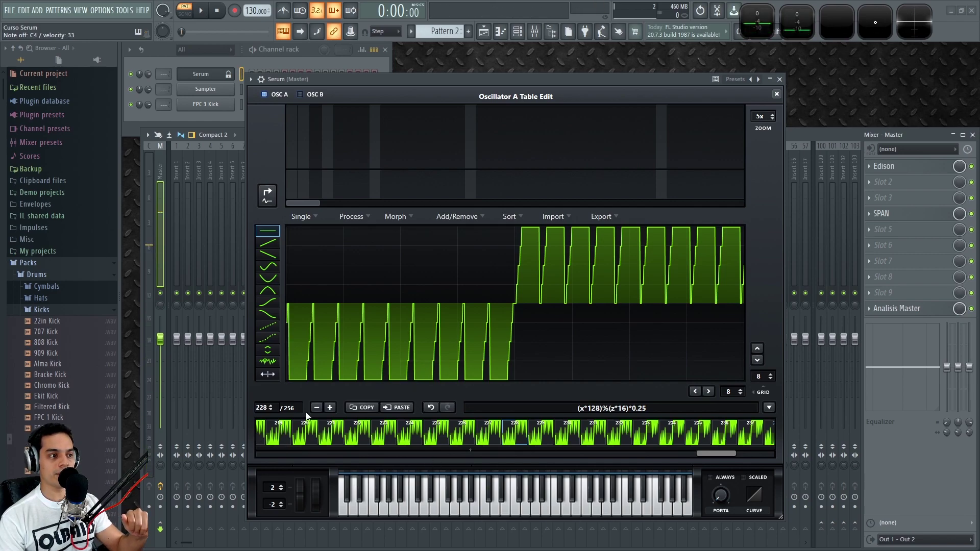
{"action": "left_click_drag", "start_coordinate": [723, 454], "coordinate": [251, 446]}
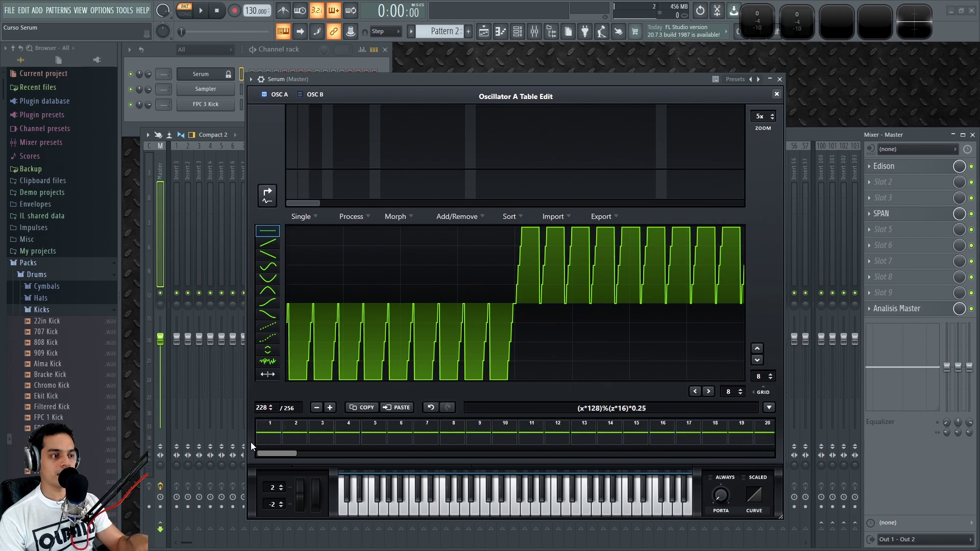
{"action": "left_click", "coordinate": [430, 407]}
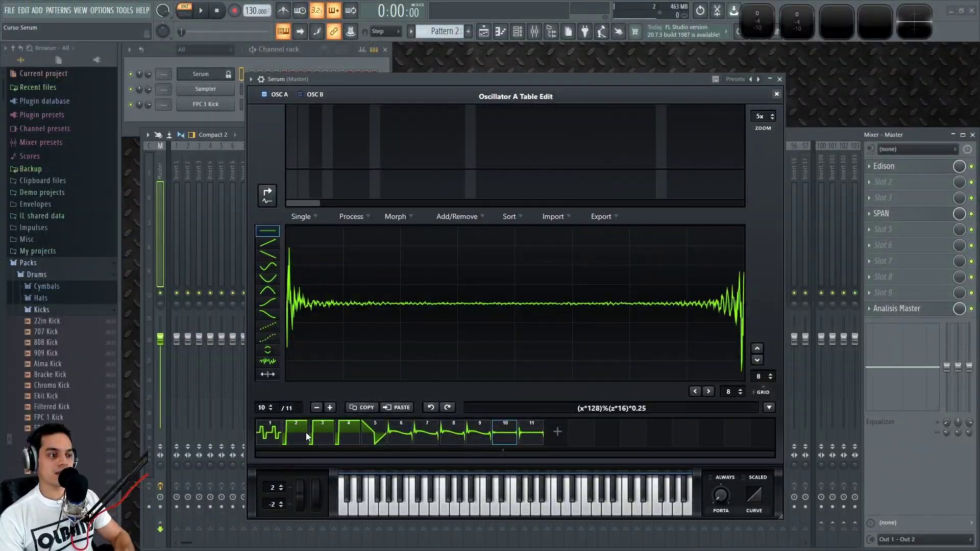
Step: Remove frames from the table until only frame 1 remains
{"action": "left_click", "coordinate": [317, 408]}
{"action": "left_click", "coordinate": [318, 408]}
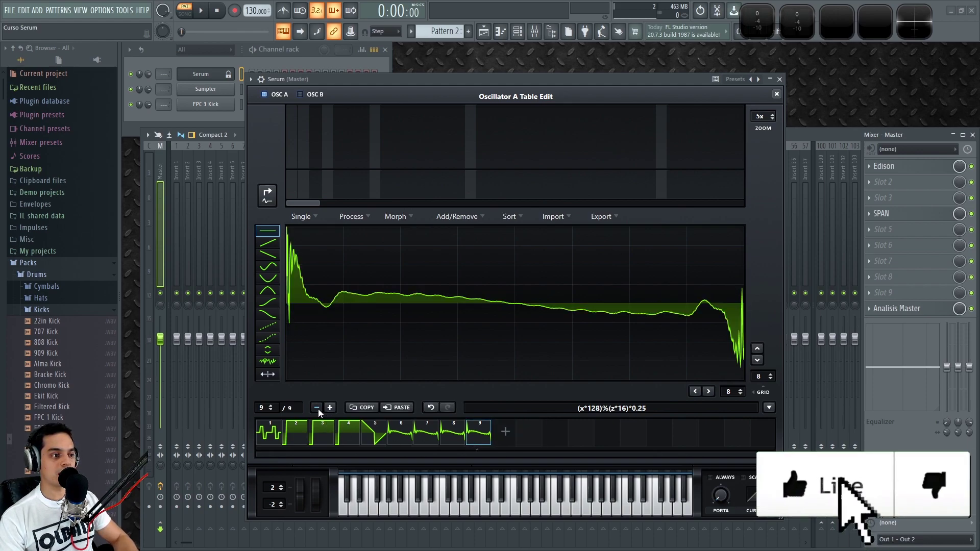
{"action": "left_click", "coordinate": [317, 408]}
{"action": "left_click", "coordinate": [318, 408]}
{"action": "left_click", "coordinate": [318, 409]}
{"action": "left_click", "coordinate": [317, 408]}
{"action": "double_click", "coordinate": [318, 408]}
{"action": "left_click", "coordinate": [317, 408]}
{"action": "left_click", "coordinate": [317, 408]}
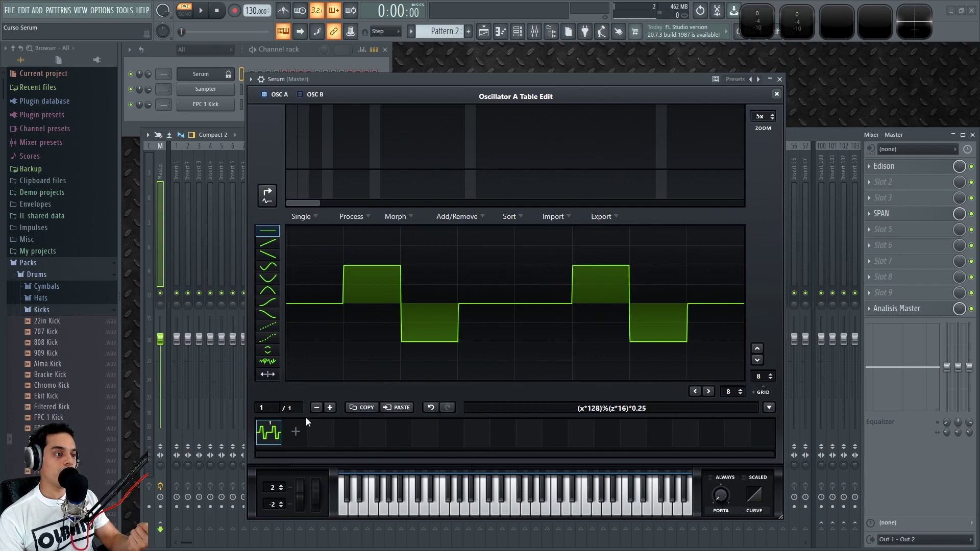
Step: Add a second frame, flatten its whole waveform to the zero line, and delete the stepped frame 1
{"action": "left_click", "coordinate": [295, 432]}
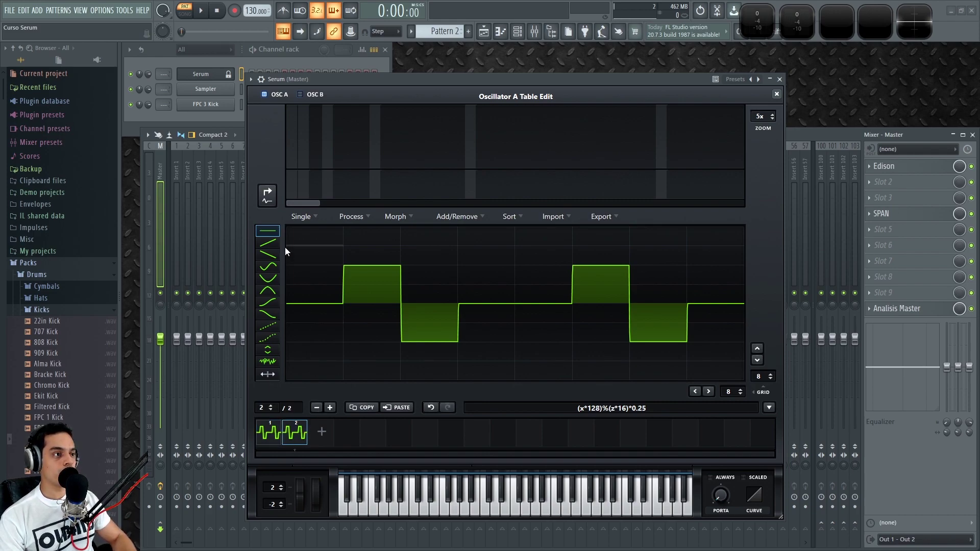
{"action": "left_click_drag", "start_coordinate": [348, 301], "coordinate": [719, 297]}
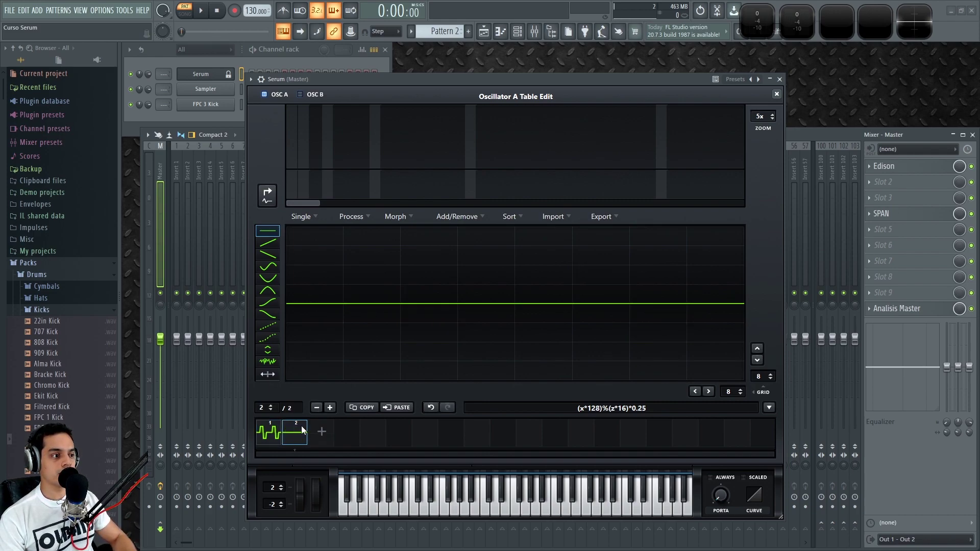
{"action": "left_click", "coordinate": [271, 437]}
{"action": "left_click", "coordinate": [317, 407]}
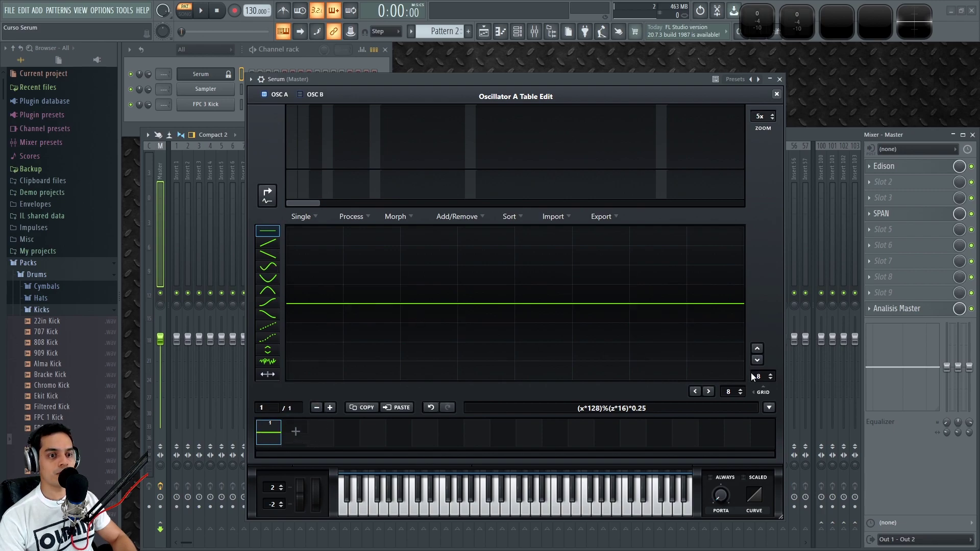
Step: Fill frame 1 with the single-frame formula preset sin
{"action": "left_click", "coordinate": [770, 408]}
{"action": "mouse_move", "coordinate": [819, 420]}
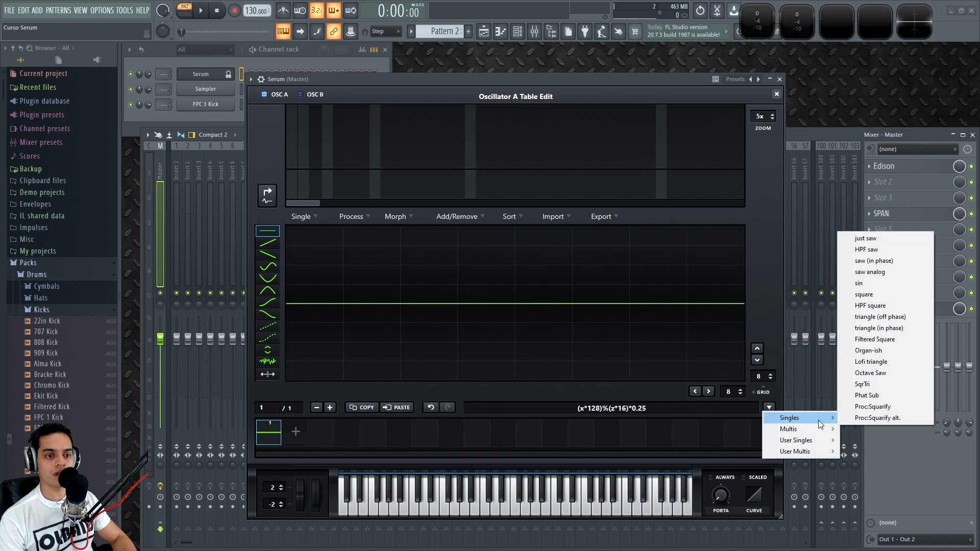
{"action": "left_click", "coordinate": [874, 285]}
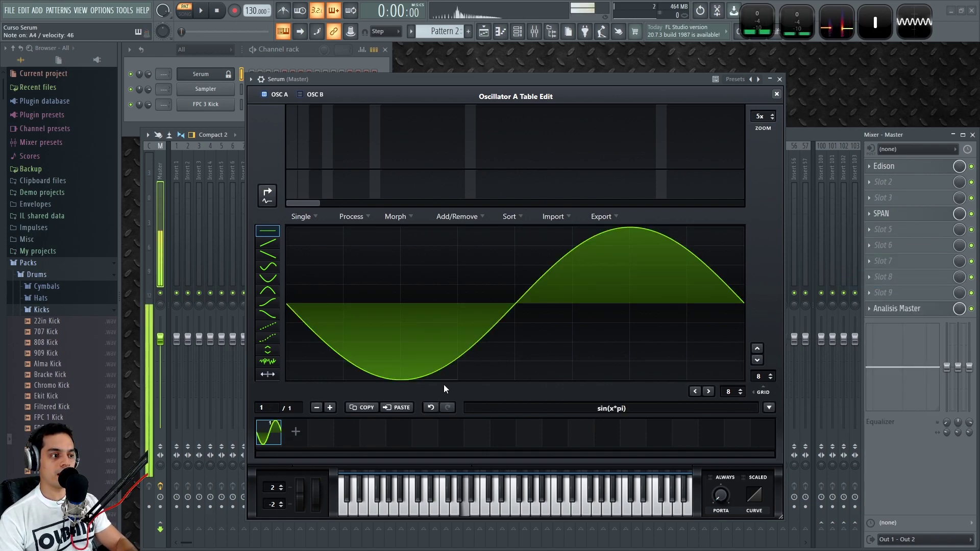
Step: Add a second frame using the formula preset triangle (in phase), and compare it with frame 1
{"action": "left_click", "coordinate": [298, 432]}
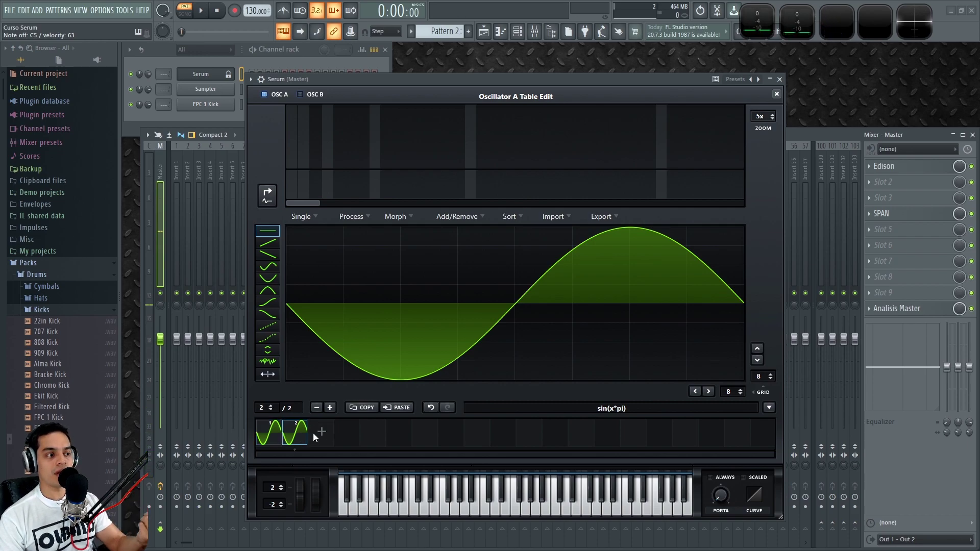
{"action": "left_click", "coordinate": [770, 407]}
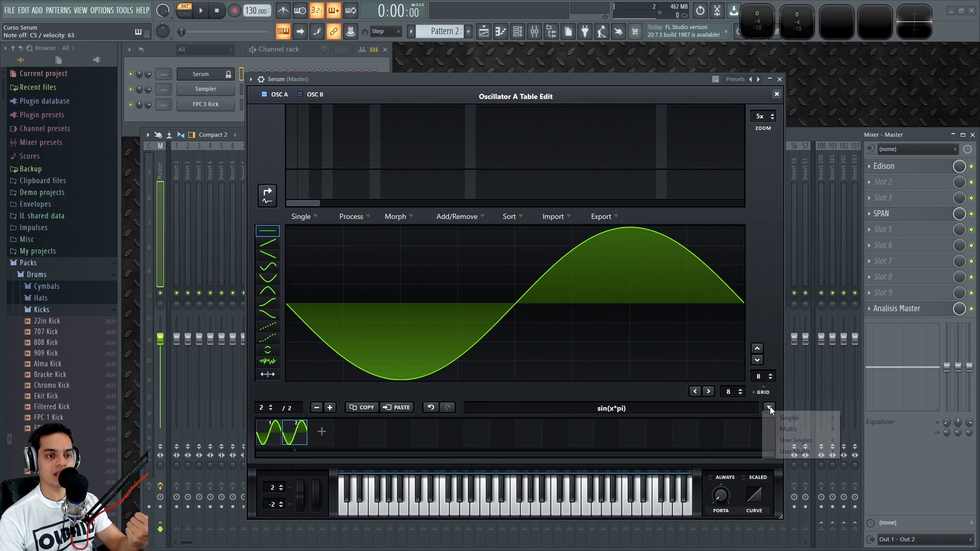
{"action": "mouse_move", "coordinate": [827, 422]}
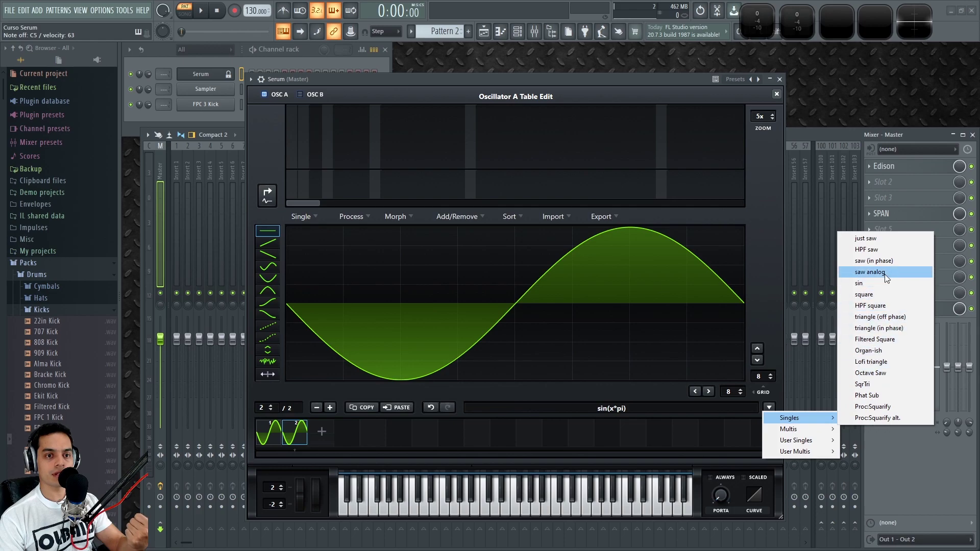
{"action": "left_click", "coordinate": [894, 328]}
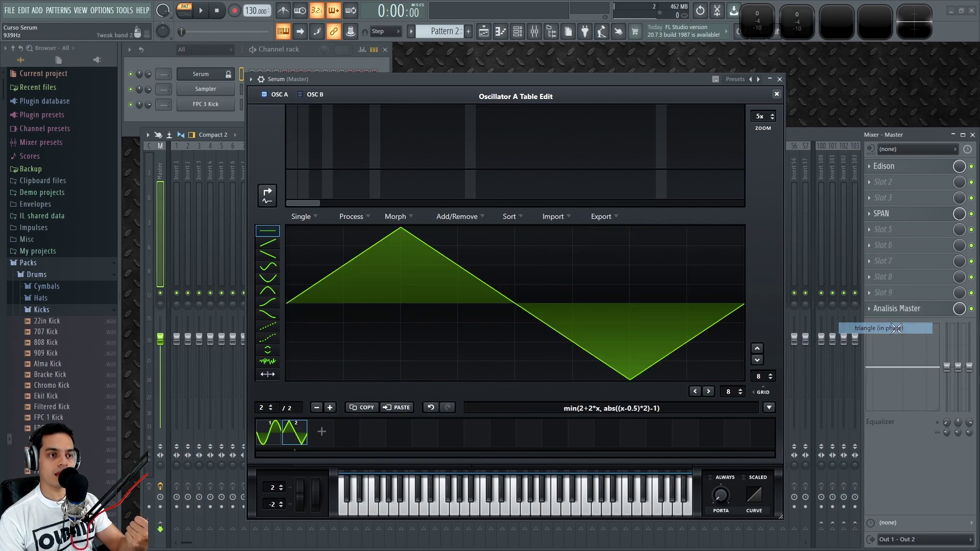
{"action": "left_click", "coordinate": [272, 438]}
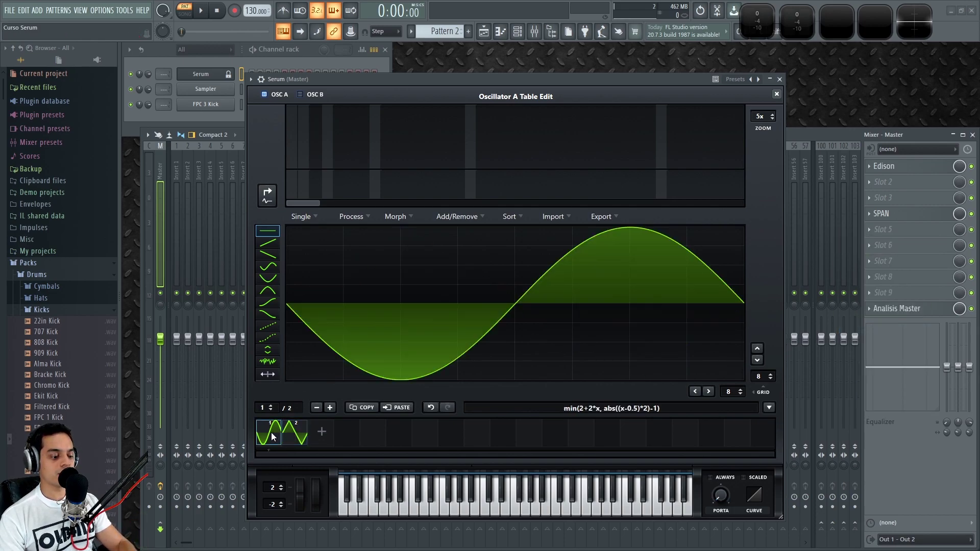
{"action": "left_click", "coordinate": [296, 433]}
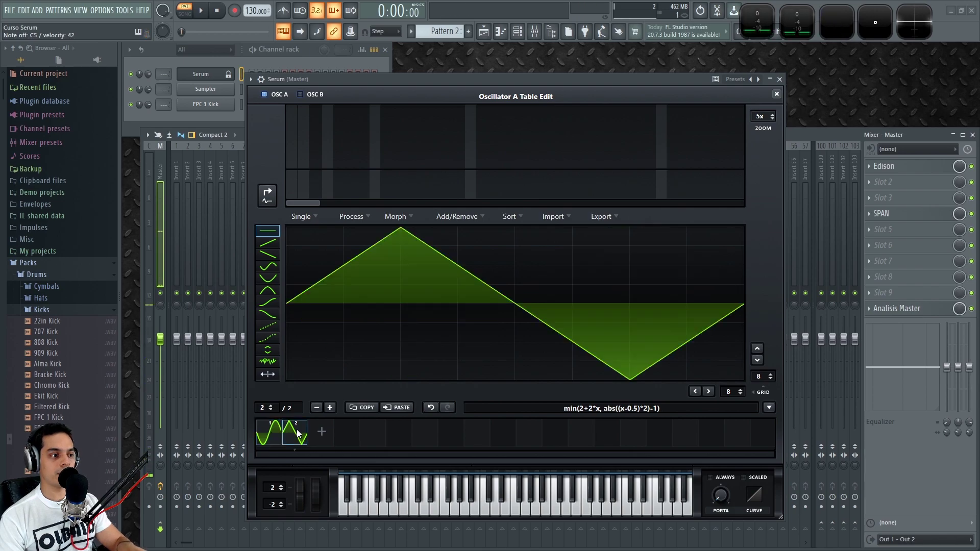
Step: Close the table editor to check oscillator A's WT Pos across the two frames, and reopen the editor
{"action": "left_click", "coordinate": [776, 94]}
{"action": "mouse_move", "coordinate": [364, 291]}
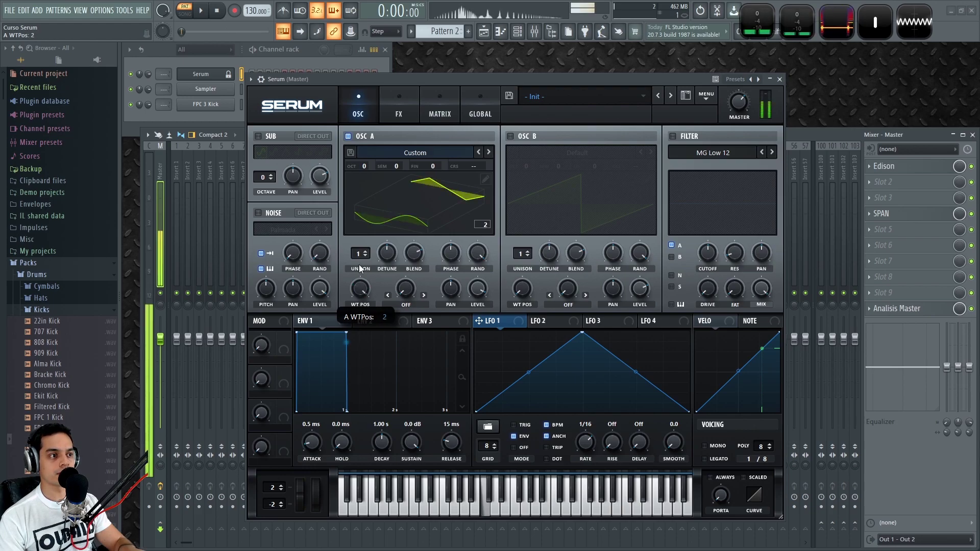
{"action": "left_click", "coordinate": [485, 180]}
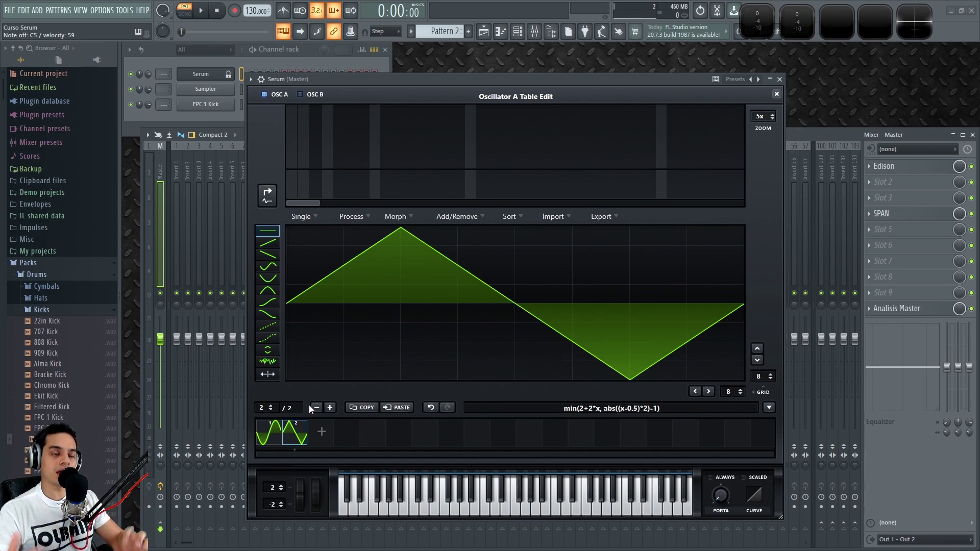
Step: Apply Morph - Spectral between the sine and triangle frames, and check the first and last frames
{"action": "left_click", "coordinate": [396, 217]}
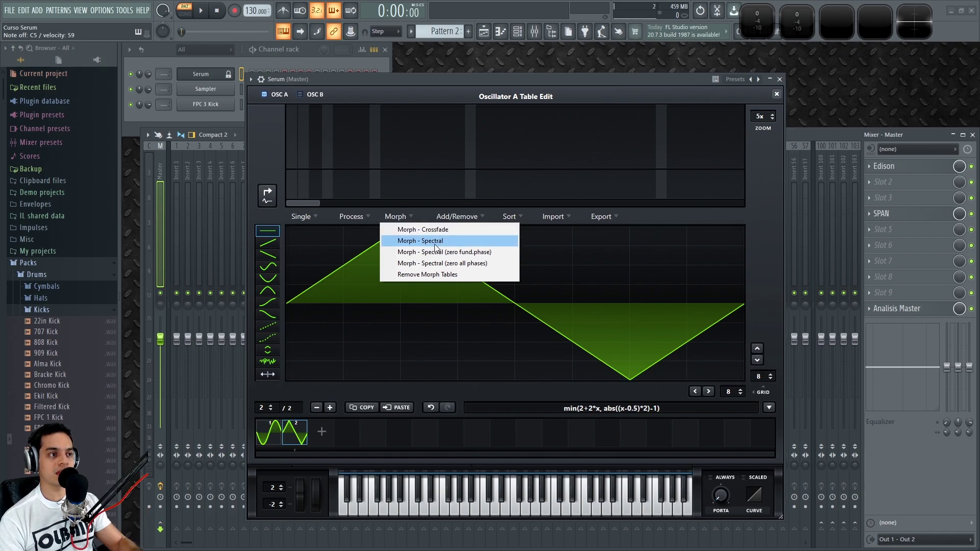
{"action": "left_click", "coordinate": [435, 241]}
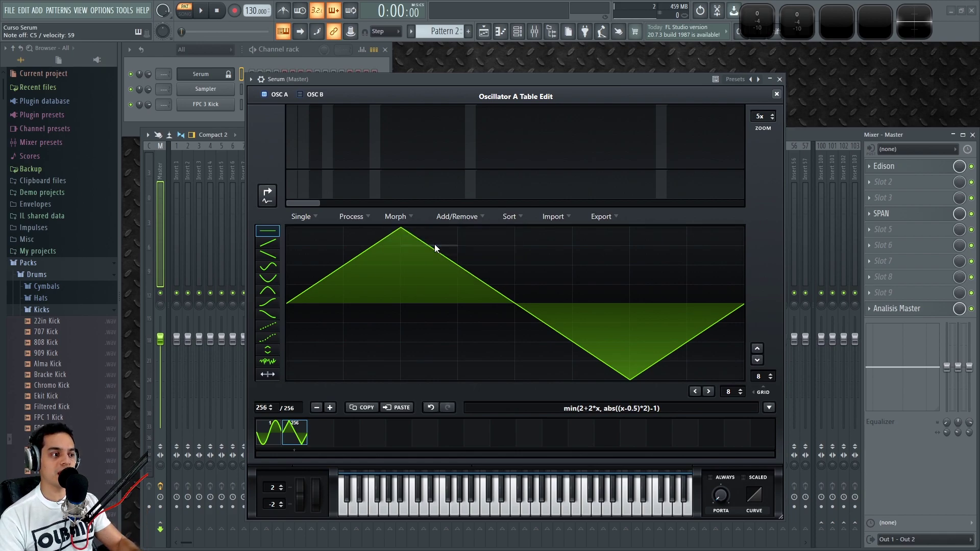
{"action": "left_click", "coordinate": [266, 436]}
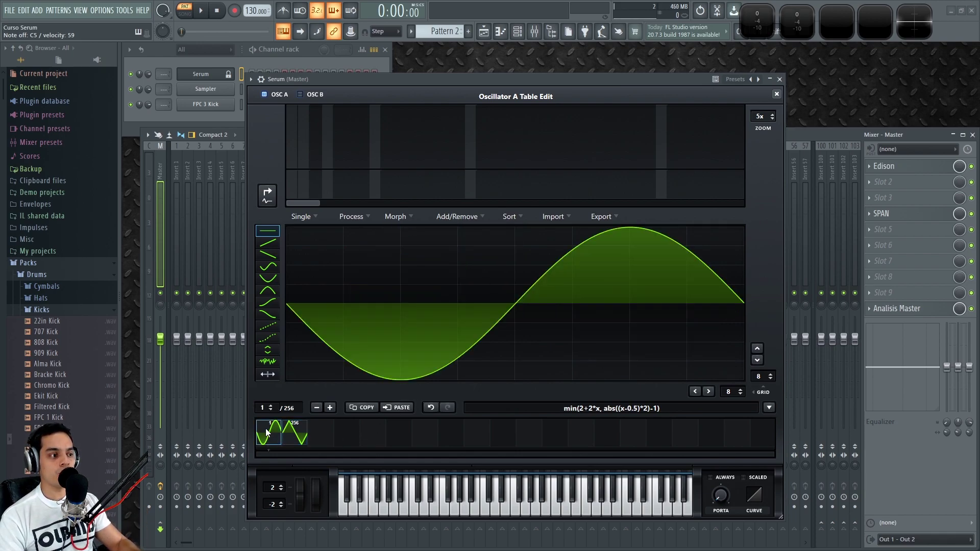
{"action": "left_click", "coordinate": [295, 434]}
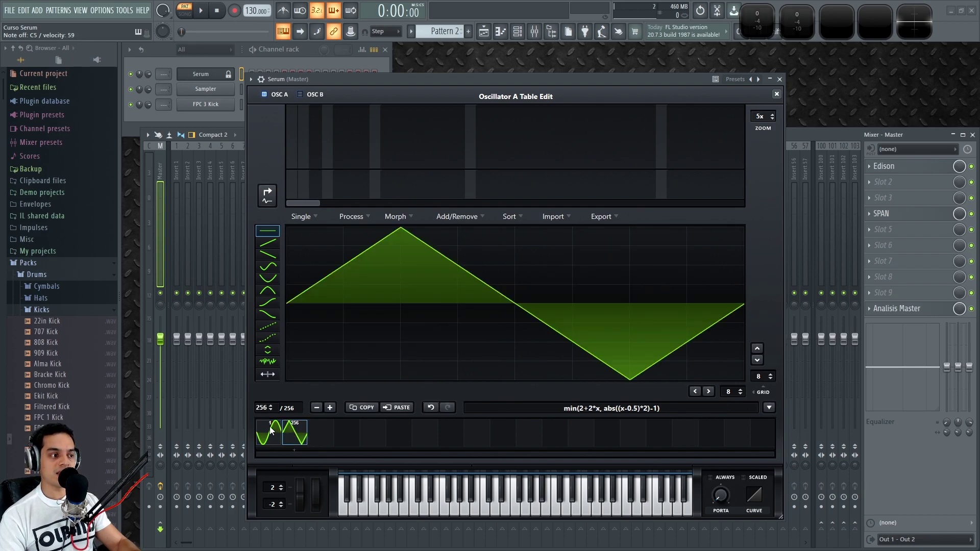
{"action": "left_click", "coordinate": [271, 430]}
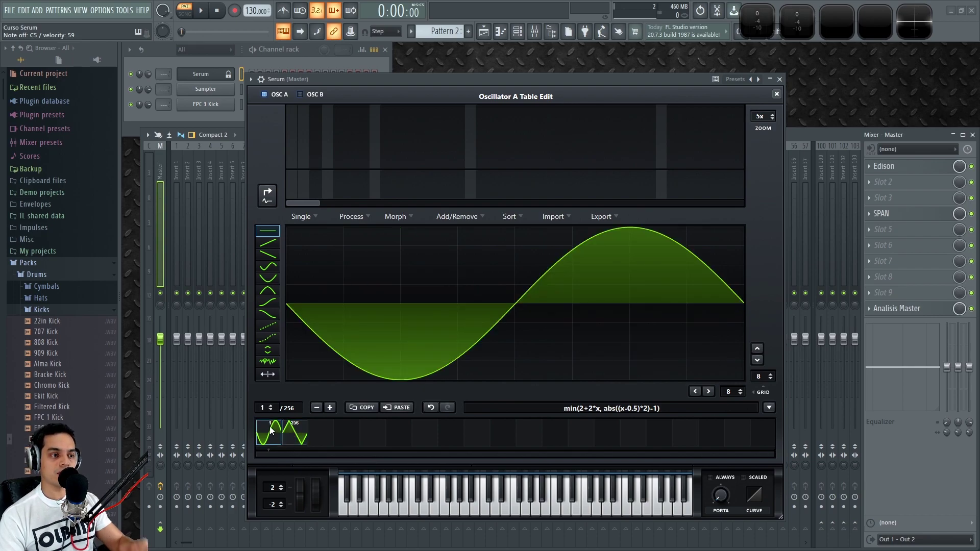
{"action": "left_click", "coordinate": [295, 434]}
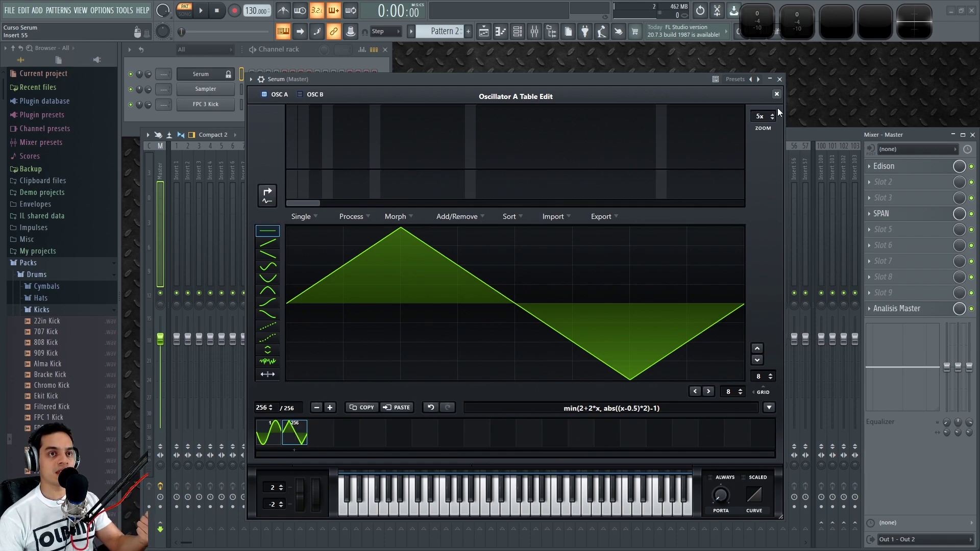
Step: Close the table editor, sweep oscillator A's WT Pos through the morphed table up to 256, and reopen the editor
{"action": "left_click", "coordinate": [776, 95]}
{"action": "left_click_drag", "start_coordinate": [359, 289], "coordinate": [382, 396]}
{"action": "left_click_drag", "start_coordinate": [360, 289], "coordinate": [361, 176]}
{"action": "mouse_move", "coordinate": [352, 289]}
{"action": "left_mouse_down"}
{"action": "mouse_move", "coordinate": [375, 349]}
{"action": "mouse_move", "coordinate": [376, 444]}
{"action": "mouse_move", "coordinate": [375, 237]}
{"action": "mouse_move", "coordinate": [385, 419]}
{"action": "mouse_move", "coordinate": [369, 252]}
{"action": "left_mouse_up"}
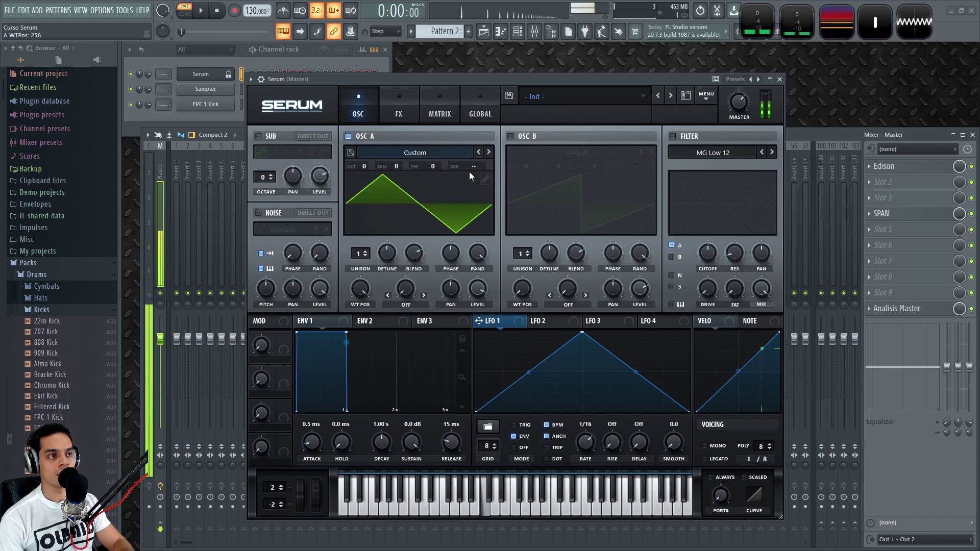
{"action": "left_click", "coordinate": [485, 179]}
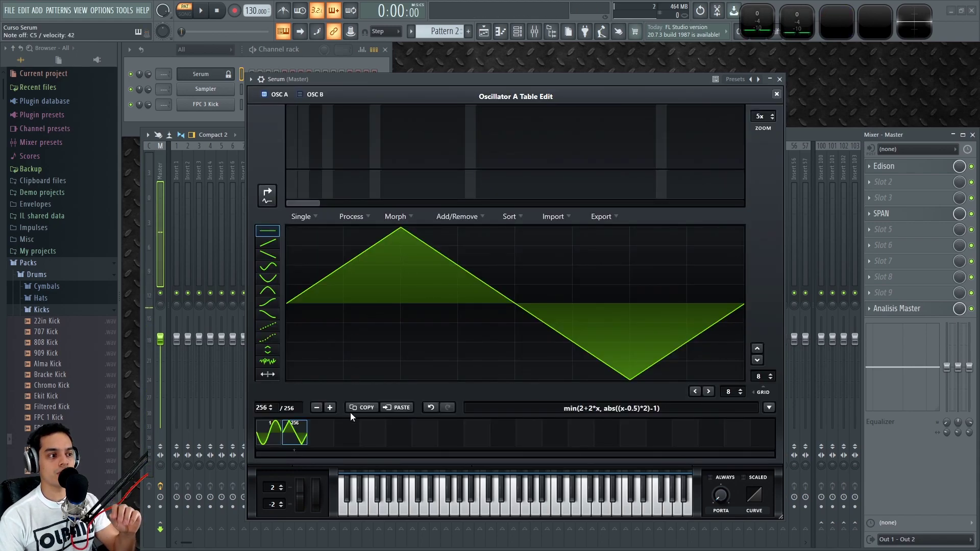
Step: Undo the spectral morph and apply Morph - Crossfade between the sine and triangle frames
{"action": "left_click", "coordinate": [432, 408]}
{"action": "left_click", "coordinate": [460, 218]}
{"action": "left_click", "coordinate": [410, 218]}
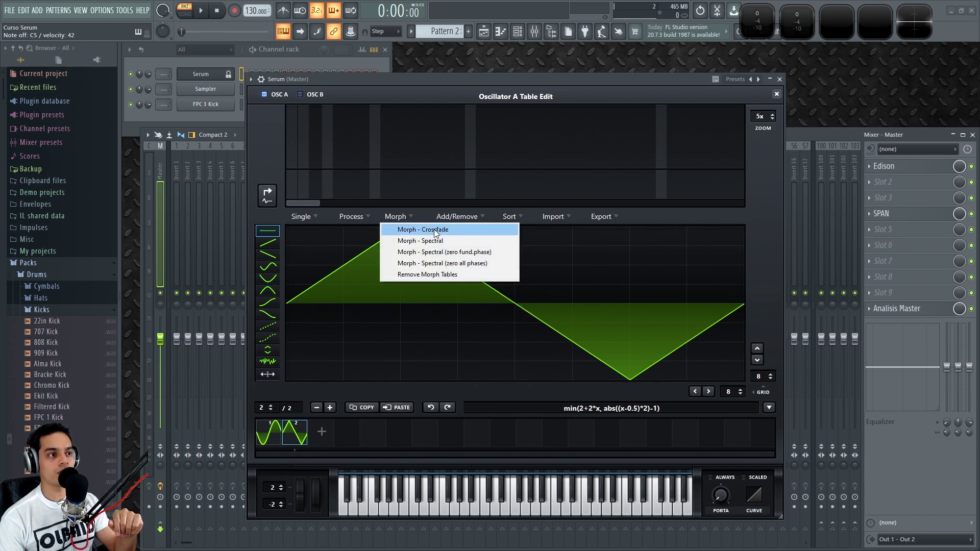
{"action": "left_click", "coordinate": [430, 229]}
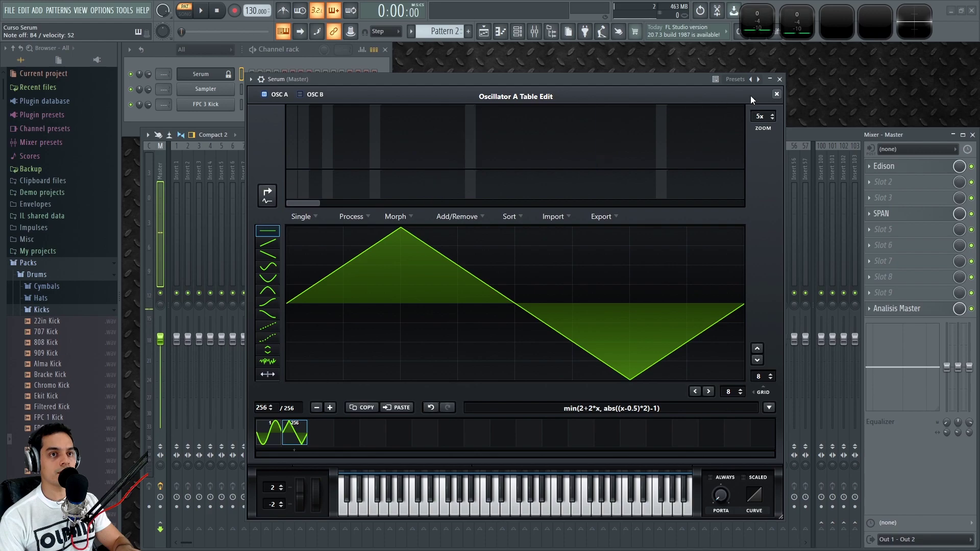
Step: Close the table editor, sweep oscillator A's WT Pos through the crossfaded table in both waveform views, and reopen the editor
{"action": "left_click", "coordinate": [774, 94]}
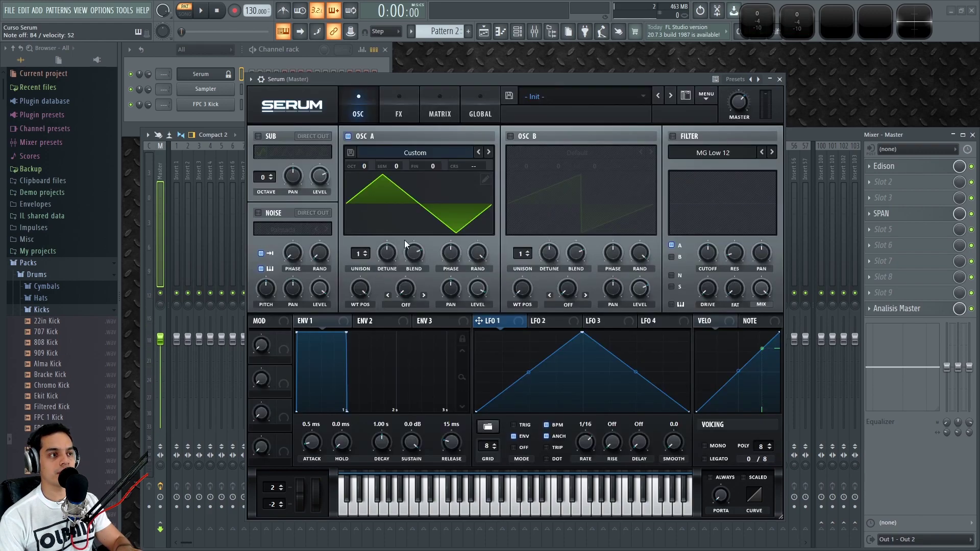
{"action": "left_click", "coordinate": [428, 204]}
{"action": "left_click_drag", "start_coordinate": [360, 288], "coordinate": [377, 265]}
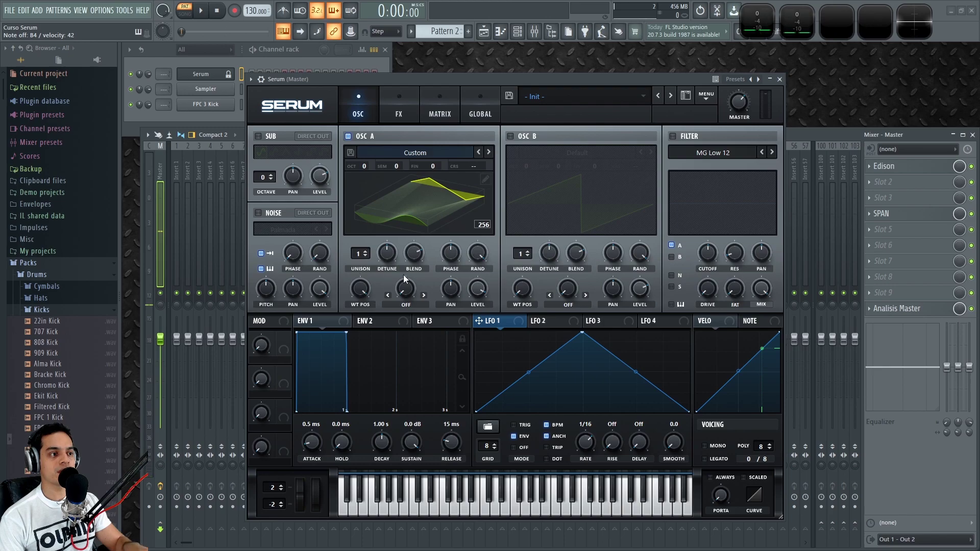
{"action": "left_click", "coordinate": [401, 218]}
{"action": "left_click_drag", "start_coordinate": [357, 295], "coordinate": [365, 384]}
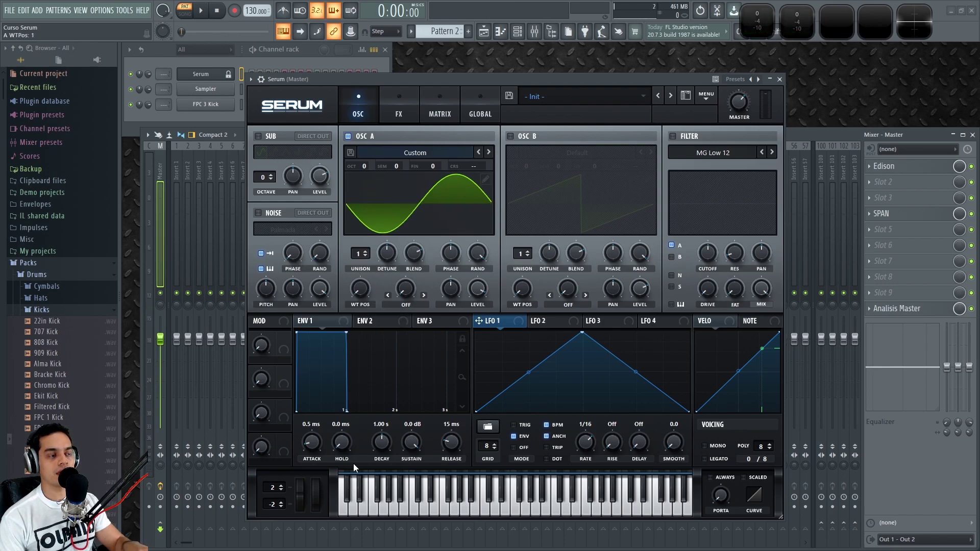
{"action": "mouse_move", "coordinate": [351, 296]}
{"action": "left_mouse_down"}
{"action": "mouse_move", "coordinate": [375, 158]}
{"action": "mouse_move", "coordinate": [378, 171]}
{"action": "left_mouse_up"}
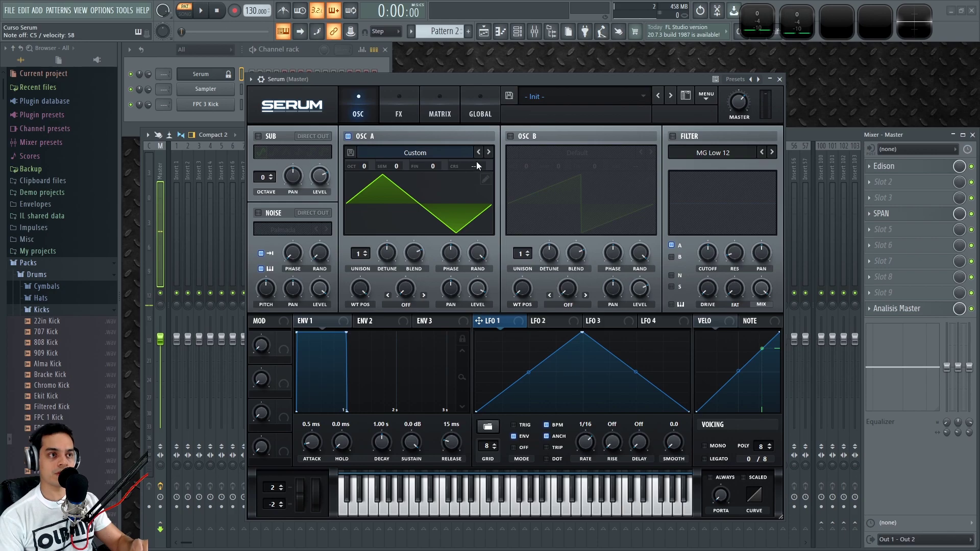
{"action": "left_click", "coordinate": [485, 179]}
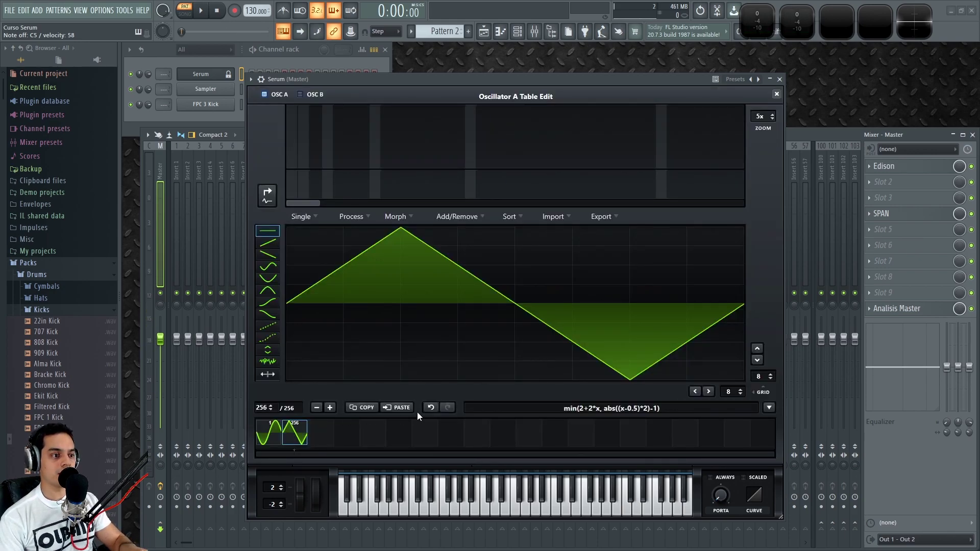
Step: Undo the crossfade morph and apply Flip Vertical (phase invert) to all frames of the table
{"action": "left_click", "coordinate": [430, 407]}
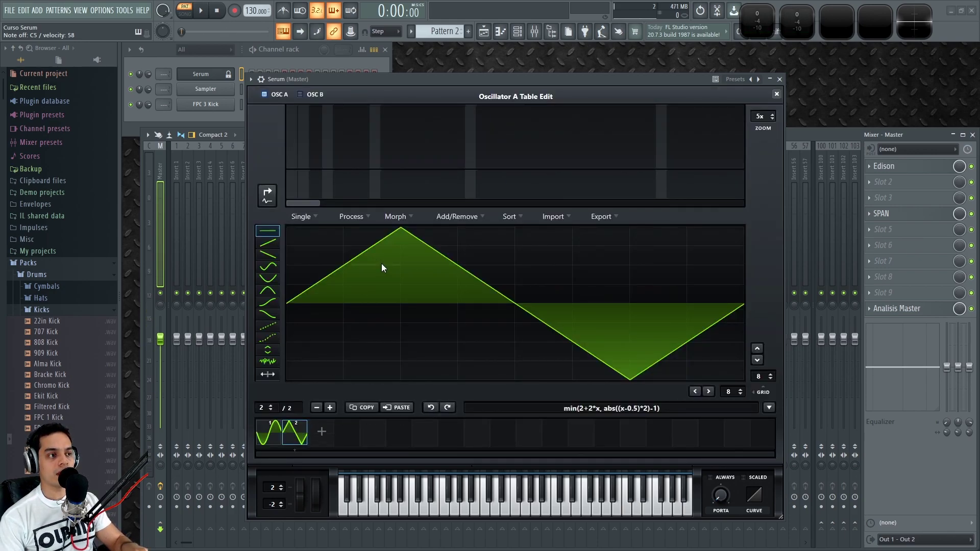
{"action": "left_click", "coordinate": [267, 437]}
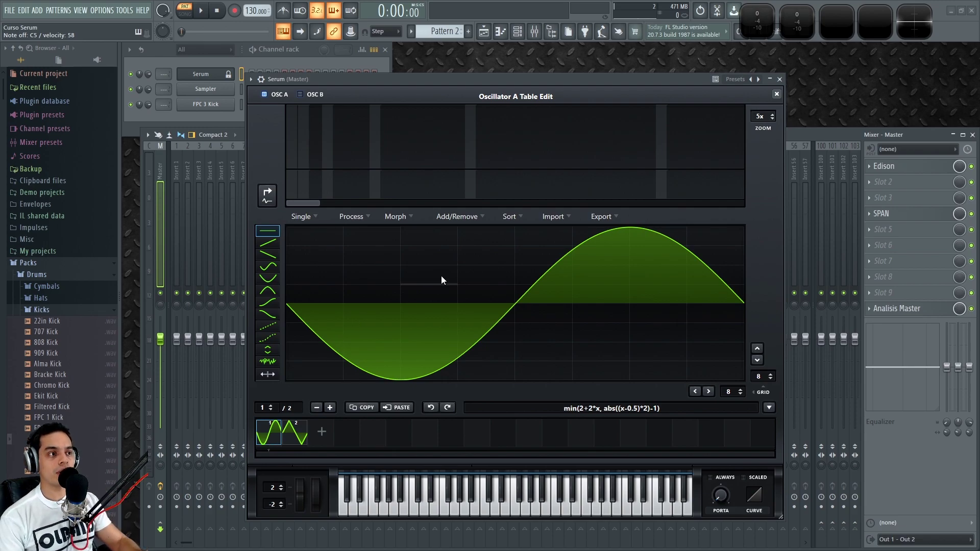
{"action": "left_click", "coordinate": [357, 219]}
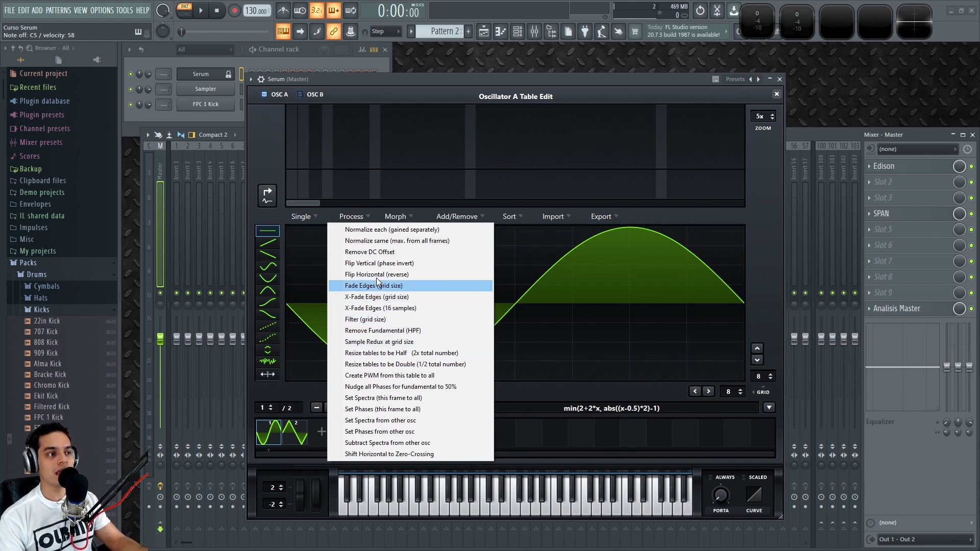
{"action": "left_click", "coordinate": [389, 264]}
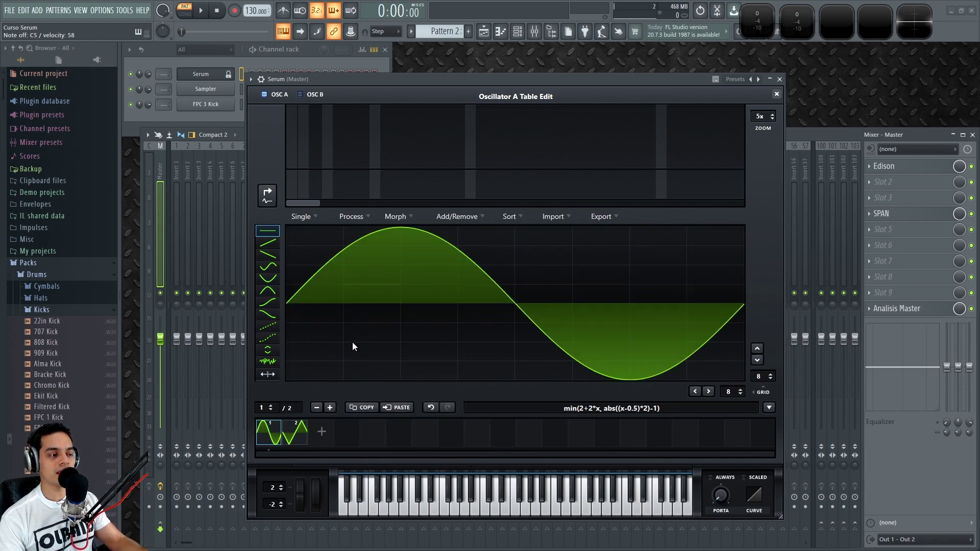
Step: Compare the inverted waveforms of frames 1 and 2 by alternating between them
{"action": "left_click", "coordinate": [289, 440]}
{"action": "left_click", "coordinate": [271, 438]}
{"action": "left_click", "coordinate": [294, 437]}
{"action": "left_click", "coordinate": [265, 437]}
{"action": "left_click", "coordinate": [294, 438]}
{"action": "left_click", "coordinate": [266, 437]}
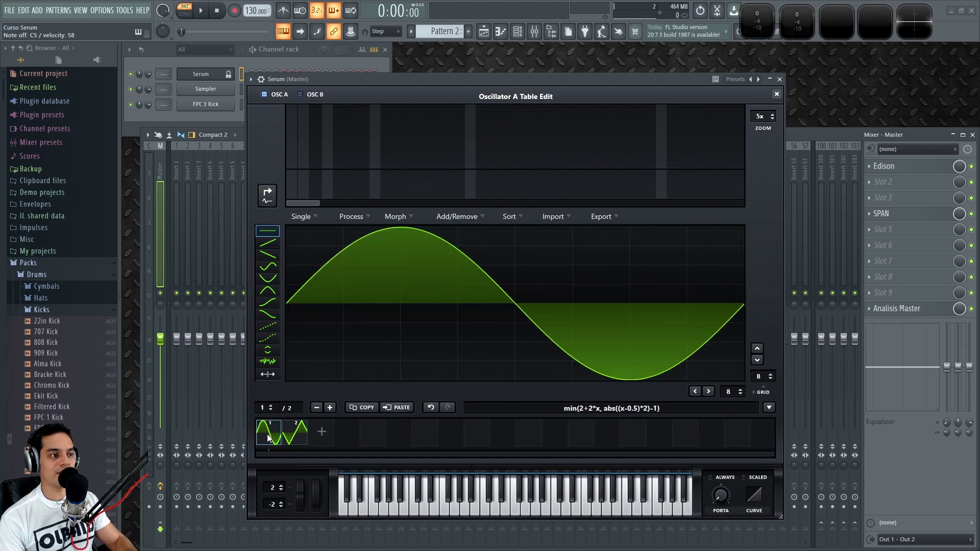
{"action": "left_click", "coordinate": [294, 438]}
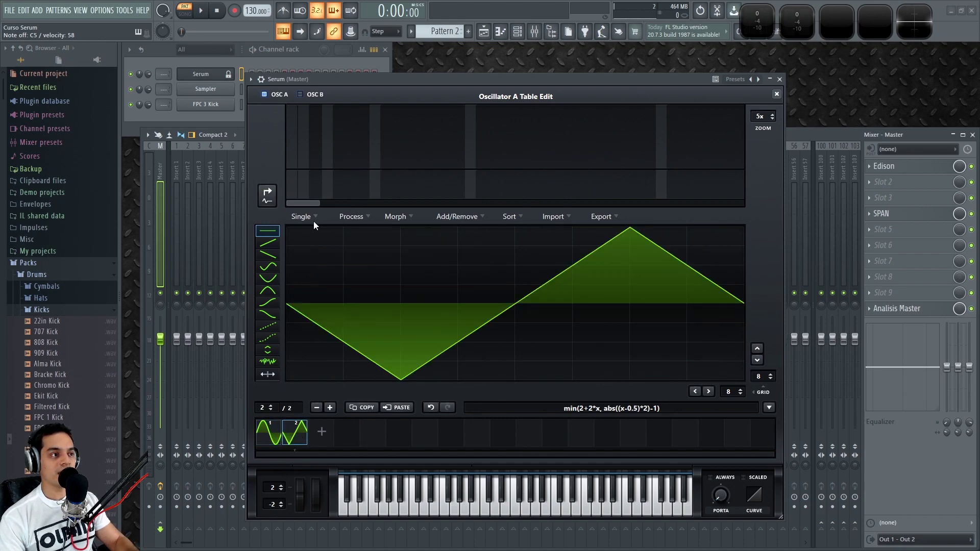
{"action": "left_click", "coordinate": [308, 219]}
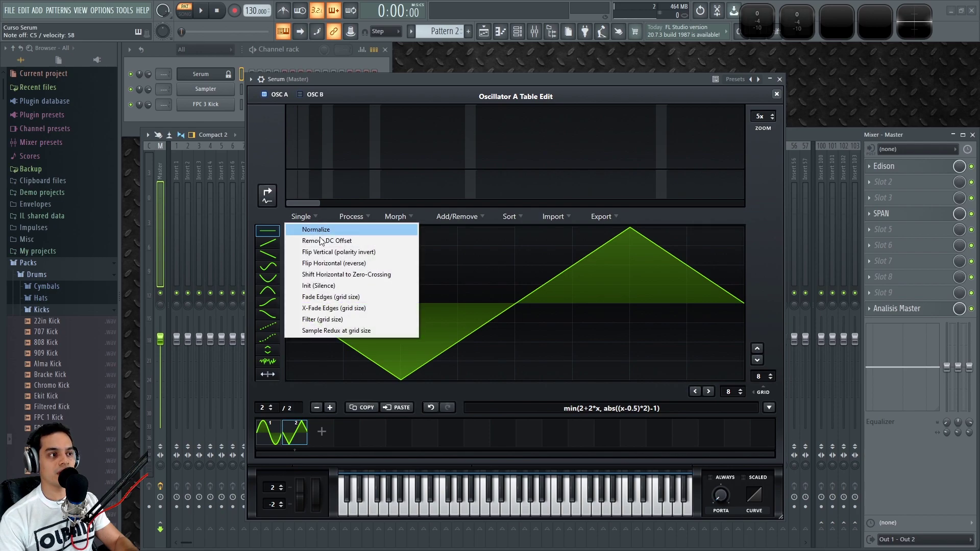
{"action": "left_click", "coordinate": [508, 265]}
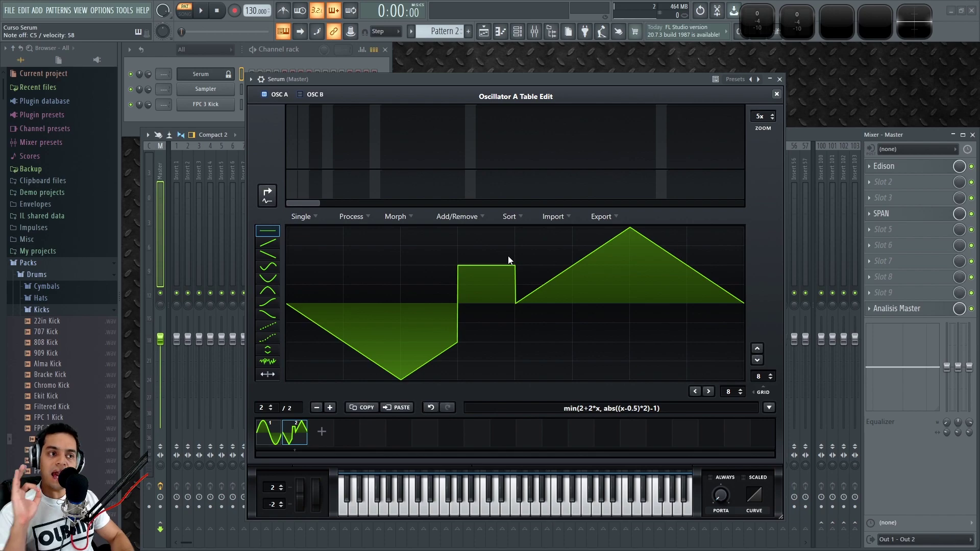
{"action": "left_click", "coordinate": [431, 407]}
{"action": "left_click", "coordinate": [268, 427]}
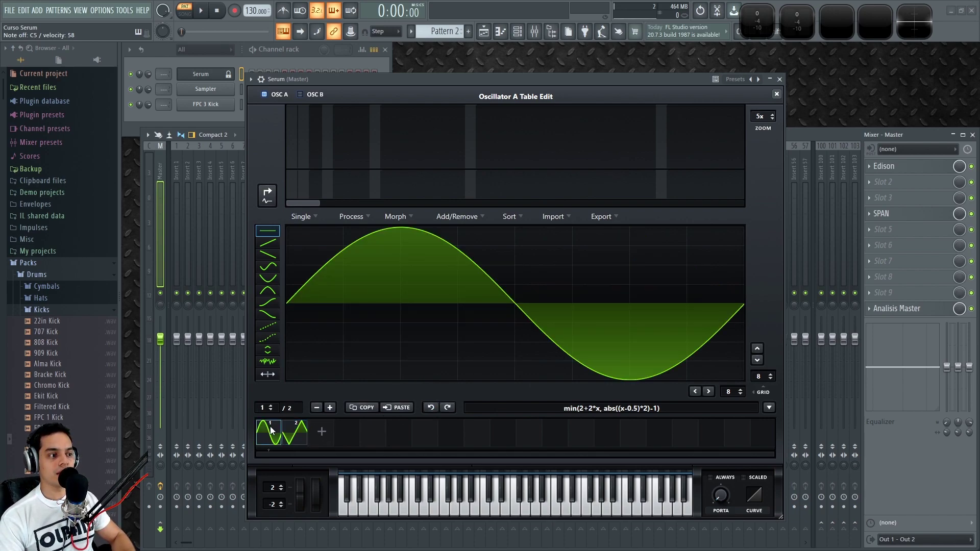
{"action": "left_click", "coordinate": [357, 216]}
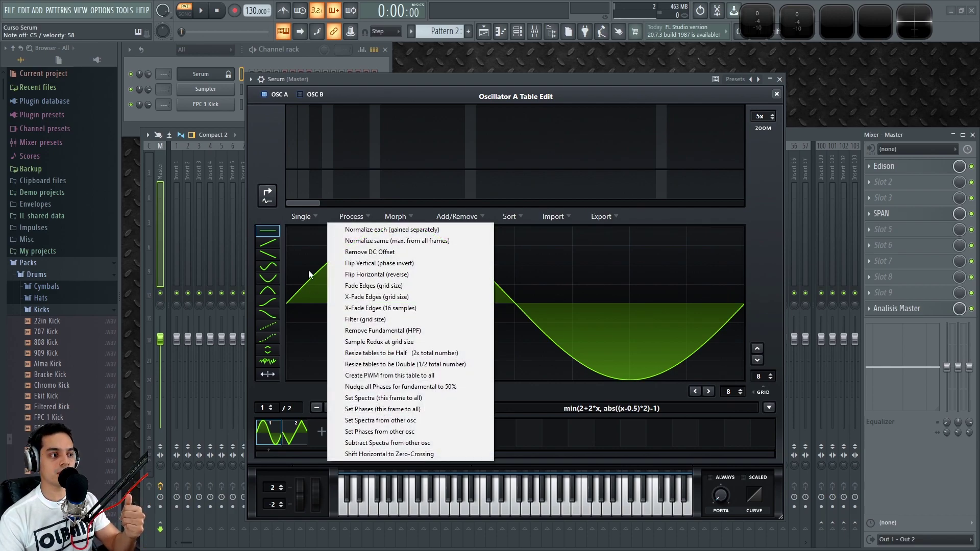
{"action": "left_click", "coordinate": [307, 310]}
{"action": "left_click", "coordinate": [307, 311]}
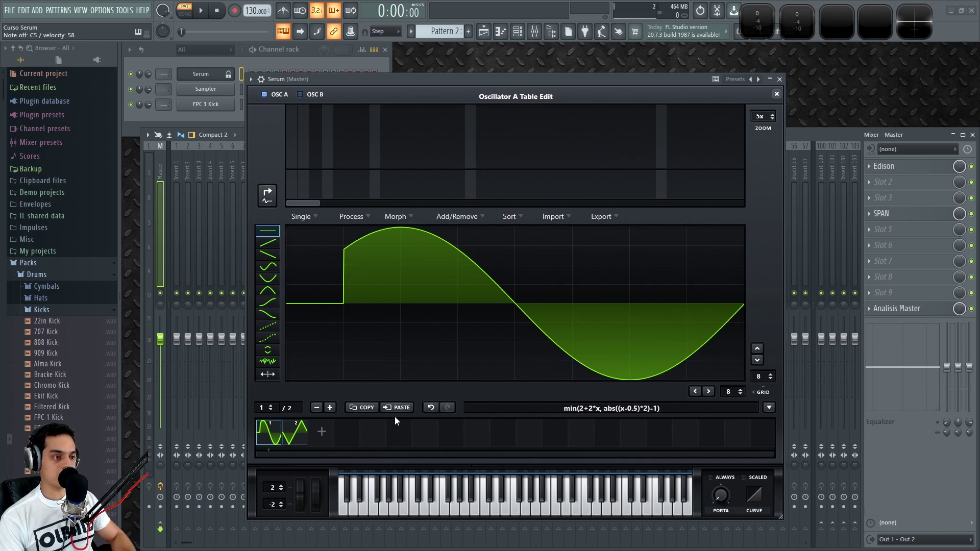
{"action": "left_click", "coordinate": [433, 408]}
Step: Apply Flip Vertical (polarity invert) to frame 2 only, and compare it with frame 1
{"action": "left_click", "coordinate": [295, 433]}
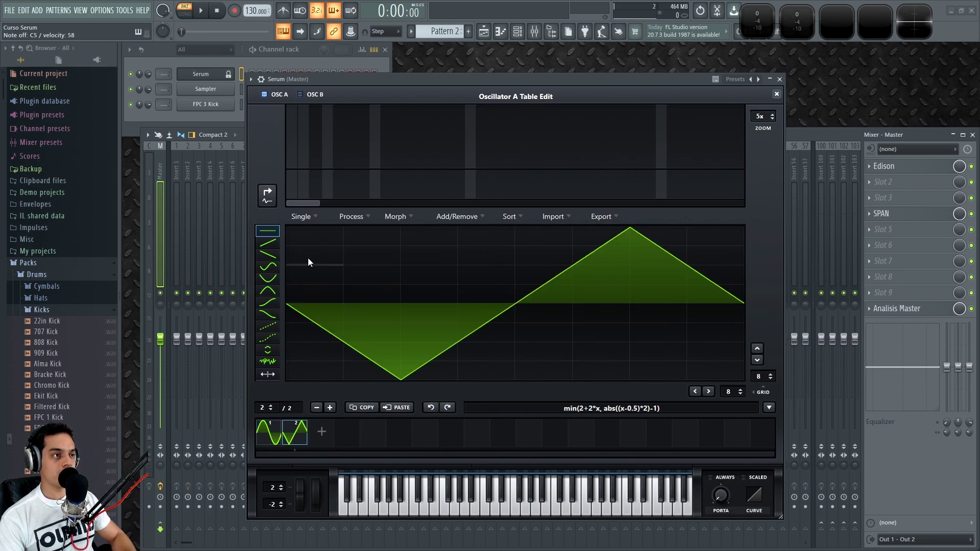
{"action": "left_click", "coordinate": [301, 217]}
{"action": "left_click", "coordinate": [333, 263]}
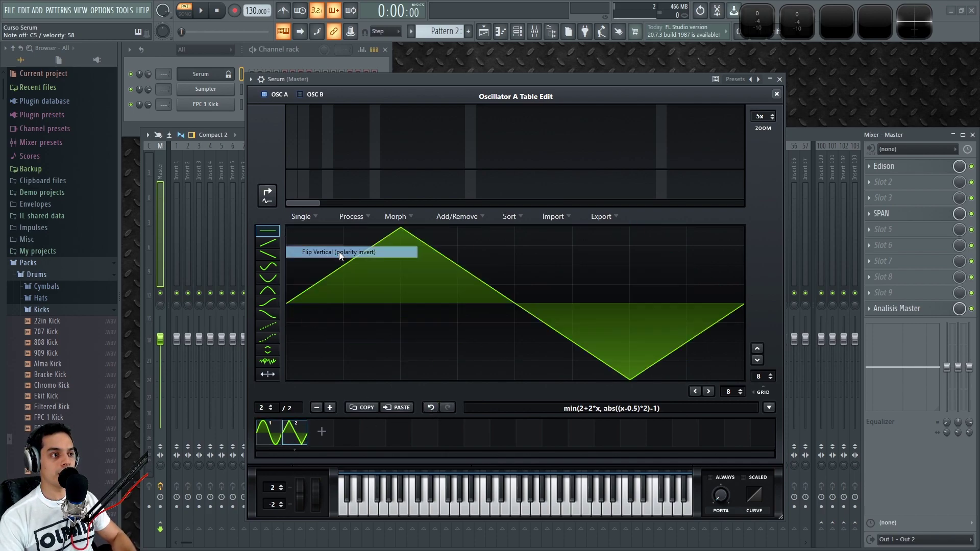
{"action": "left_click", "coordinate": [276, 436]}
{"action": "left_click", "coordinate": [292, 437]}
{"action": "left_click", "coordinate": [276, 435]}
{"action": "left_click", "coordinate": [292, 434]}
Step: Apply Morph - Spectral between the in-phase frames, and sweep oscillator A's WT Pos through the morphed table outside the editor
{"action": "left_click", "coordinate": [399, 217]}
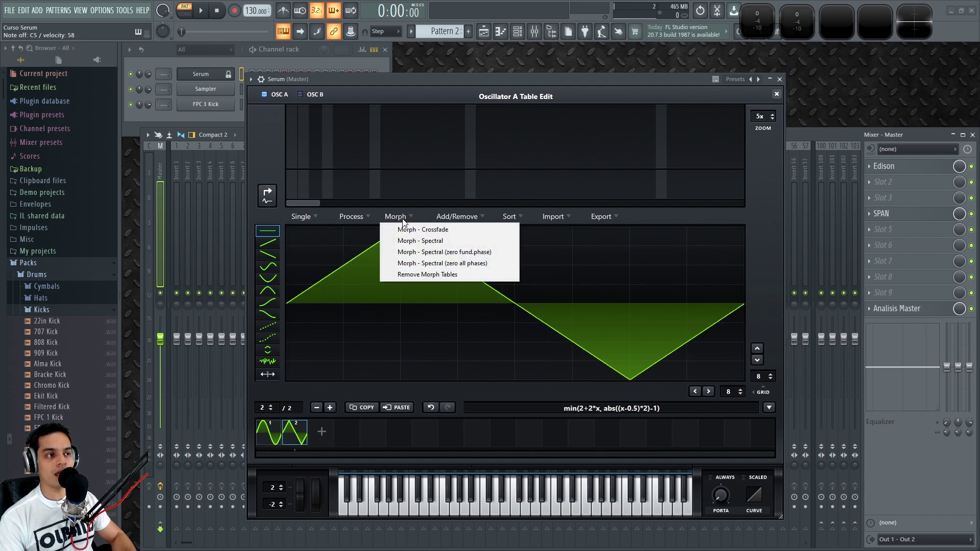
{"action": "left_click", "coordinate": [458, 242]}
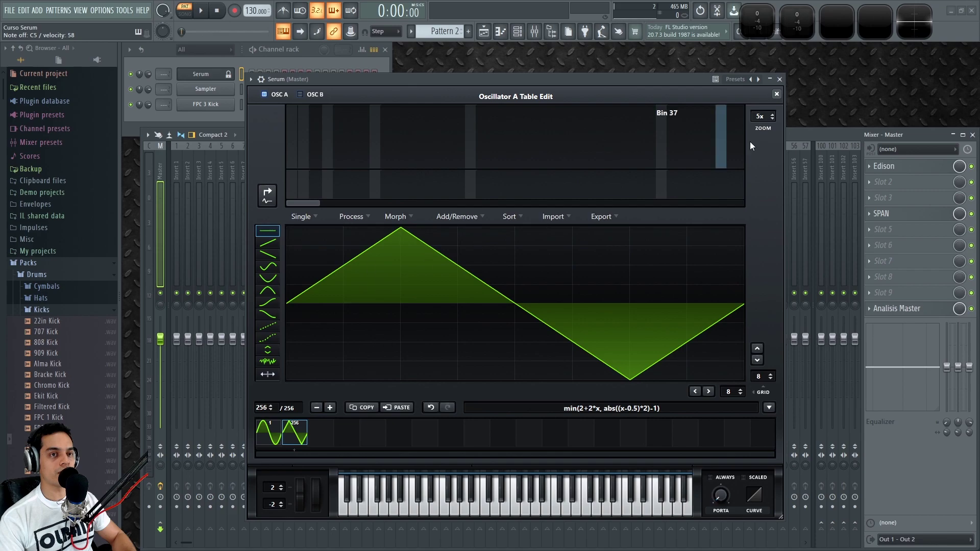
{"action": "left_click", "coordinate": [777, 94]}
{"action": "left_click_drag", "start_coordinate": [361, 289], "coordinate": [392, 479]}
{"action": "left_click_drag", "start_coordinate": [360, 289], "coordinate": [369, 135]}
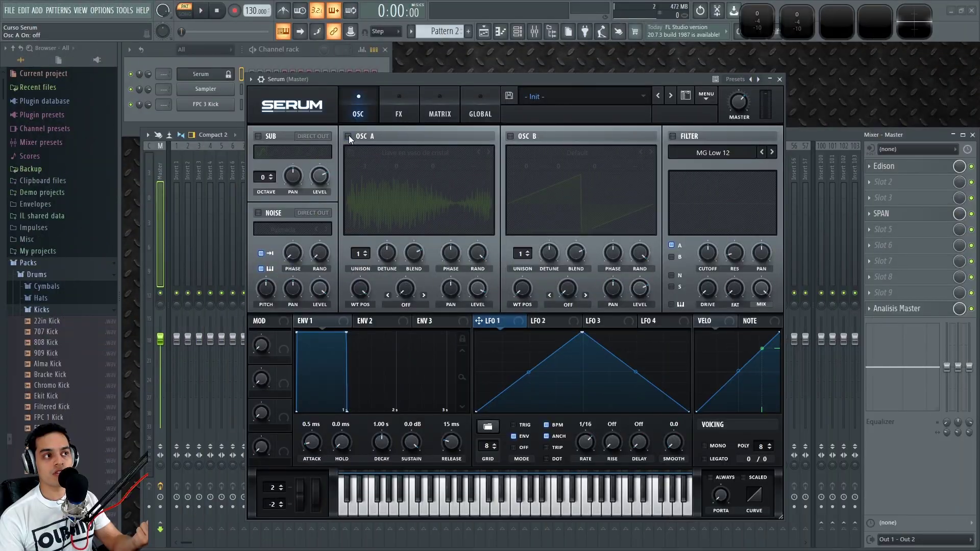
Step: Turn on oscillator B, and briefly open its table editor to view the default waveform
{"action": "left_click", "coordinate": [511, 137]}
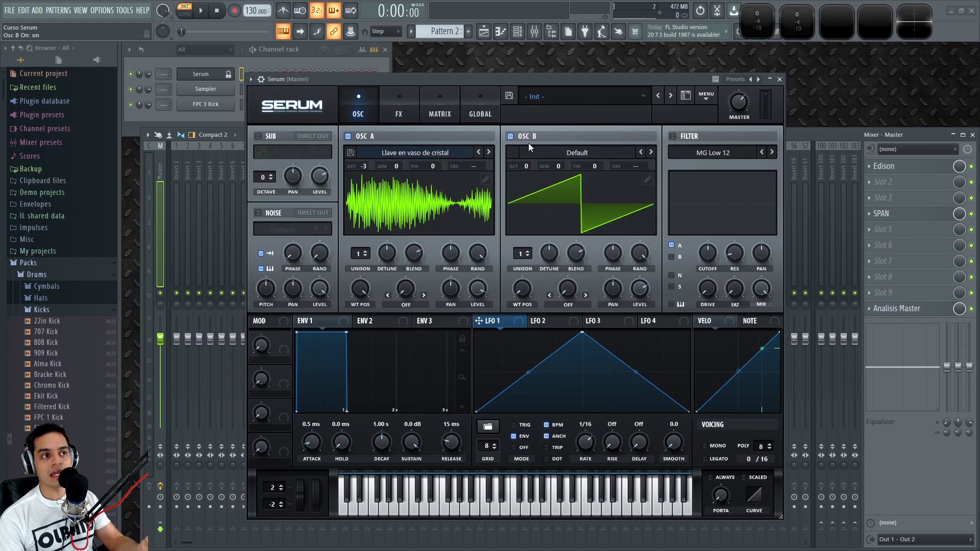
{"action": "left_click", "coordinate": [647, 179]}
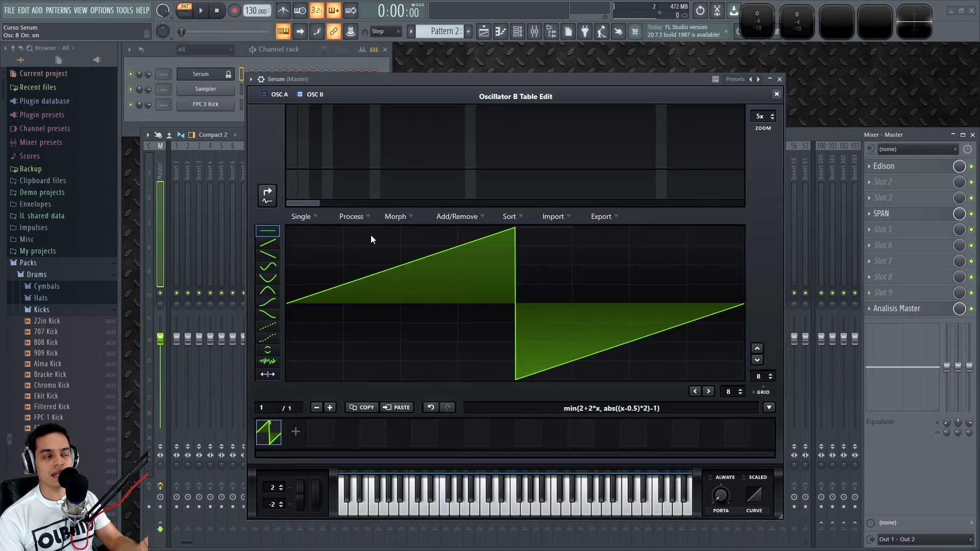
{"action": "left_click", "coordinate": [776, 94]}
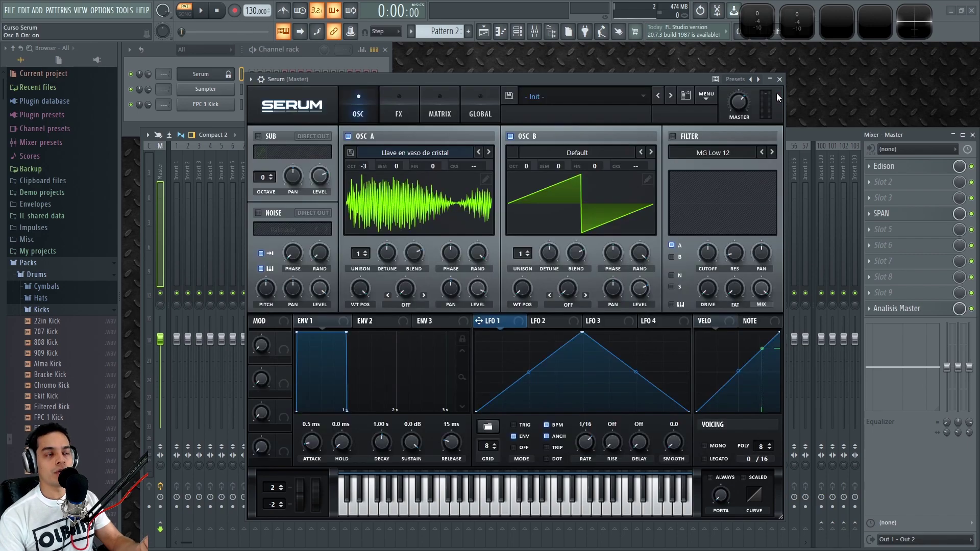
Step: Reopen the table editor from oscillator B and alternate between the OSC A and OSC B tables, ending on OSC A
{"action": "left_click", "coordinate": [647, 180]}
{"action": "left_click", "coordinate": [266, 95]}
{"action": "left_click", "coordinate": [306, 95]}
{"action": "left_click", "coordinate": [270, 95]}
{"action": "left_click", "coordinate": [308, 95]}
{"action": "left_click", "coordinate": [277, 95]}
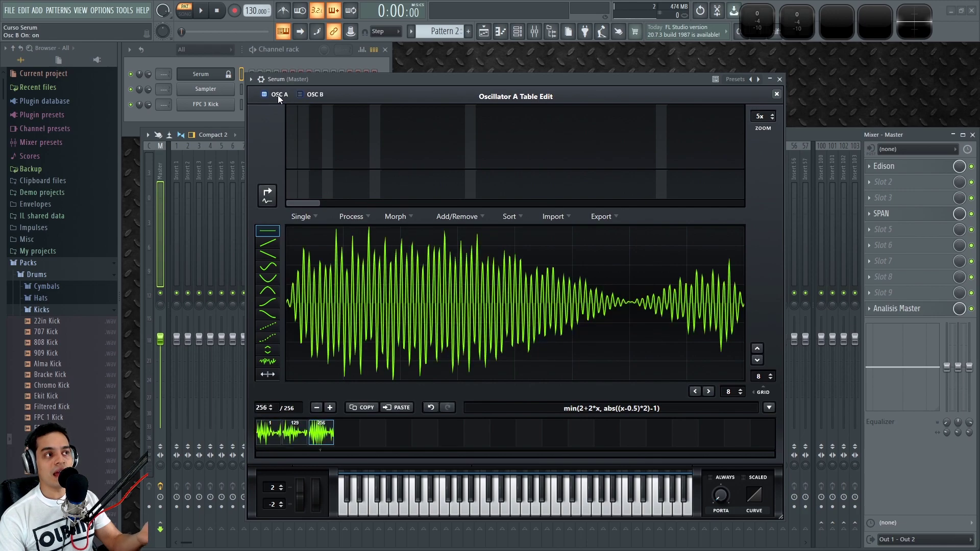
Step: Look over the processing and morph options for oscillator A's table, and close the table editor
{"action": "left_click", "coordinate": [352, 217]}
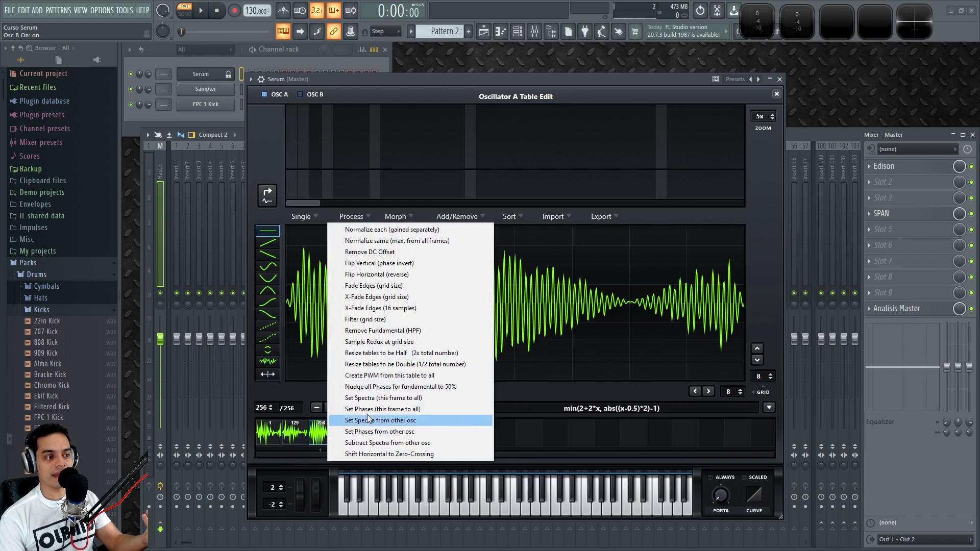
{"action": "left_click", "coordinate": [394, 217]}
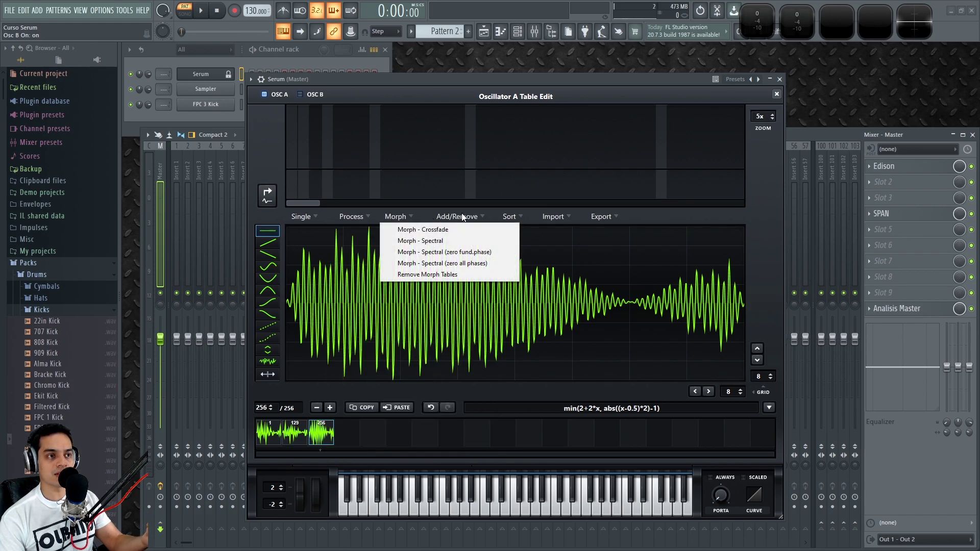
{"action": "left_click", "coordinate": [784, 98]}
{"action": "left_click", "coordinate": [776, 94]}
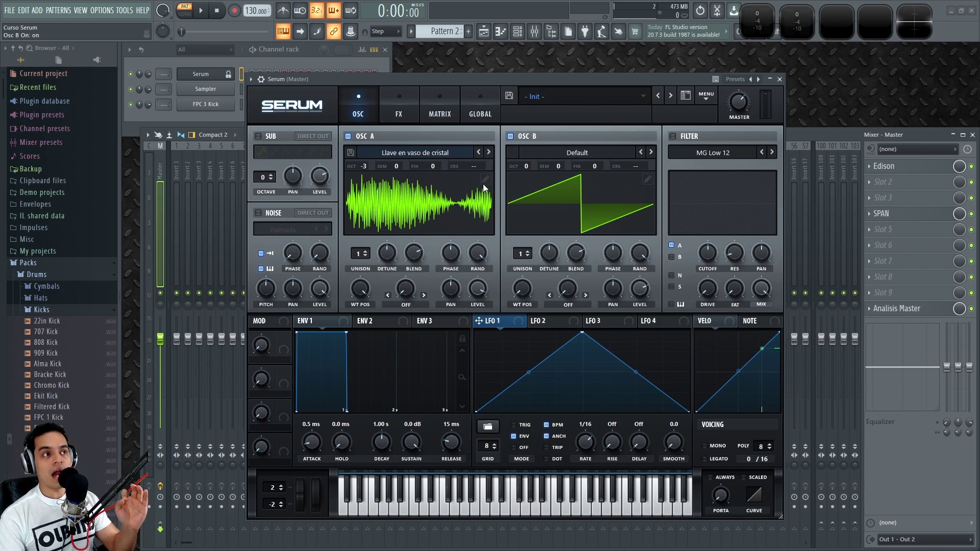
{"action": "left_click", "coordinate": [400, 108]}
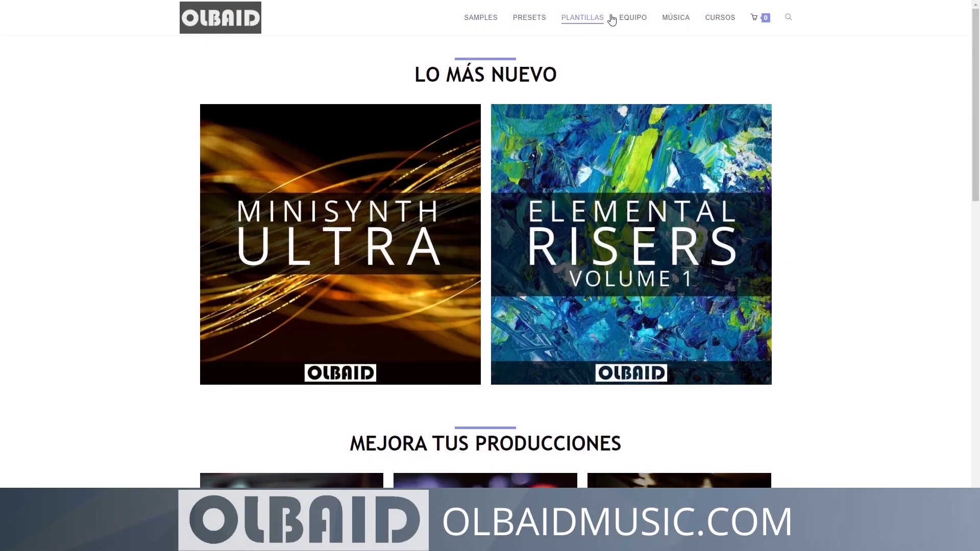
Step: Browse the olbaidmusic.com homepage from the newest products down to the music production courses
{"action": "scroll", "coordinate": [833, 144], "scroll_direction": "down", "scroll_amount": 3}
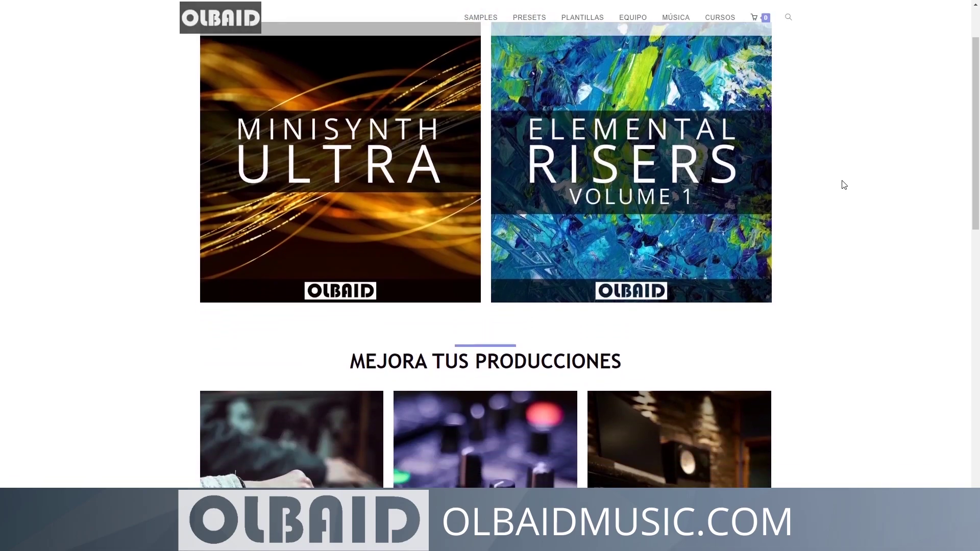
{"action": "scroll", "coordinate": [833, 245], "scroll_direction": "down", "scroll_amount": 7}
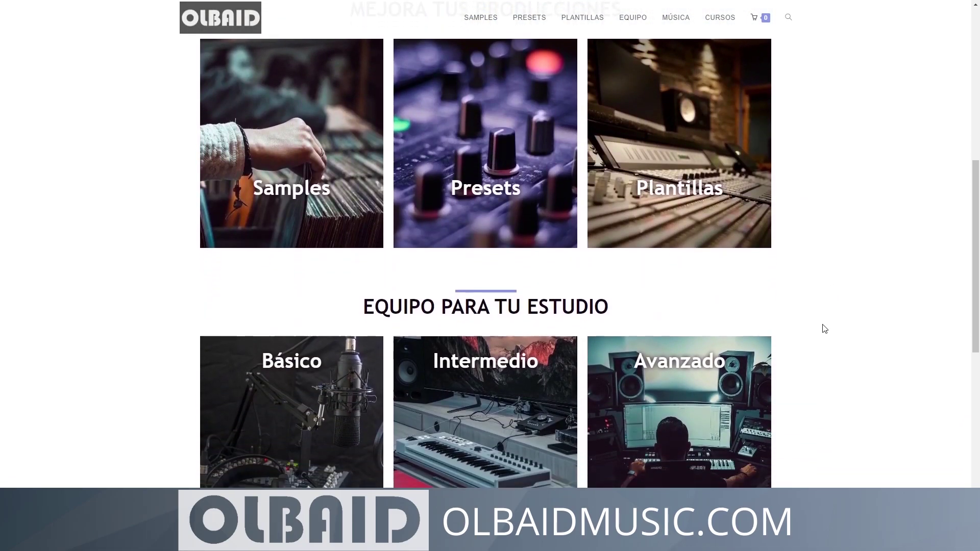
{"action": "scroll", "coordinate": [824, 351], "scroll_direction": "down", "scroll_amount": 5}
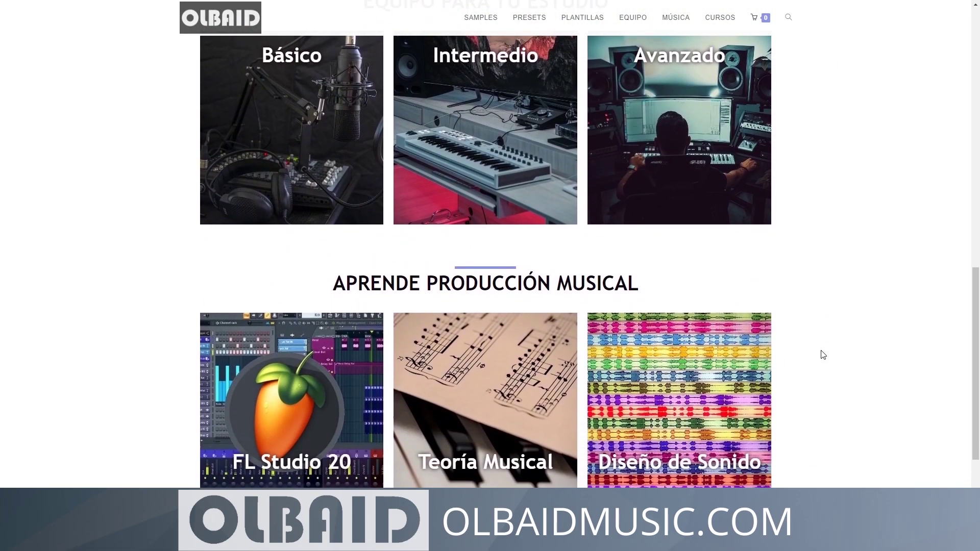